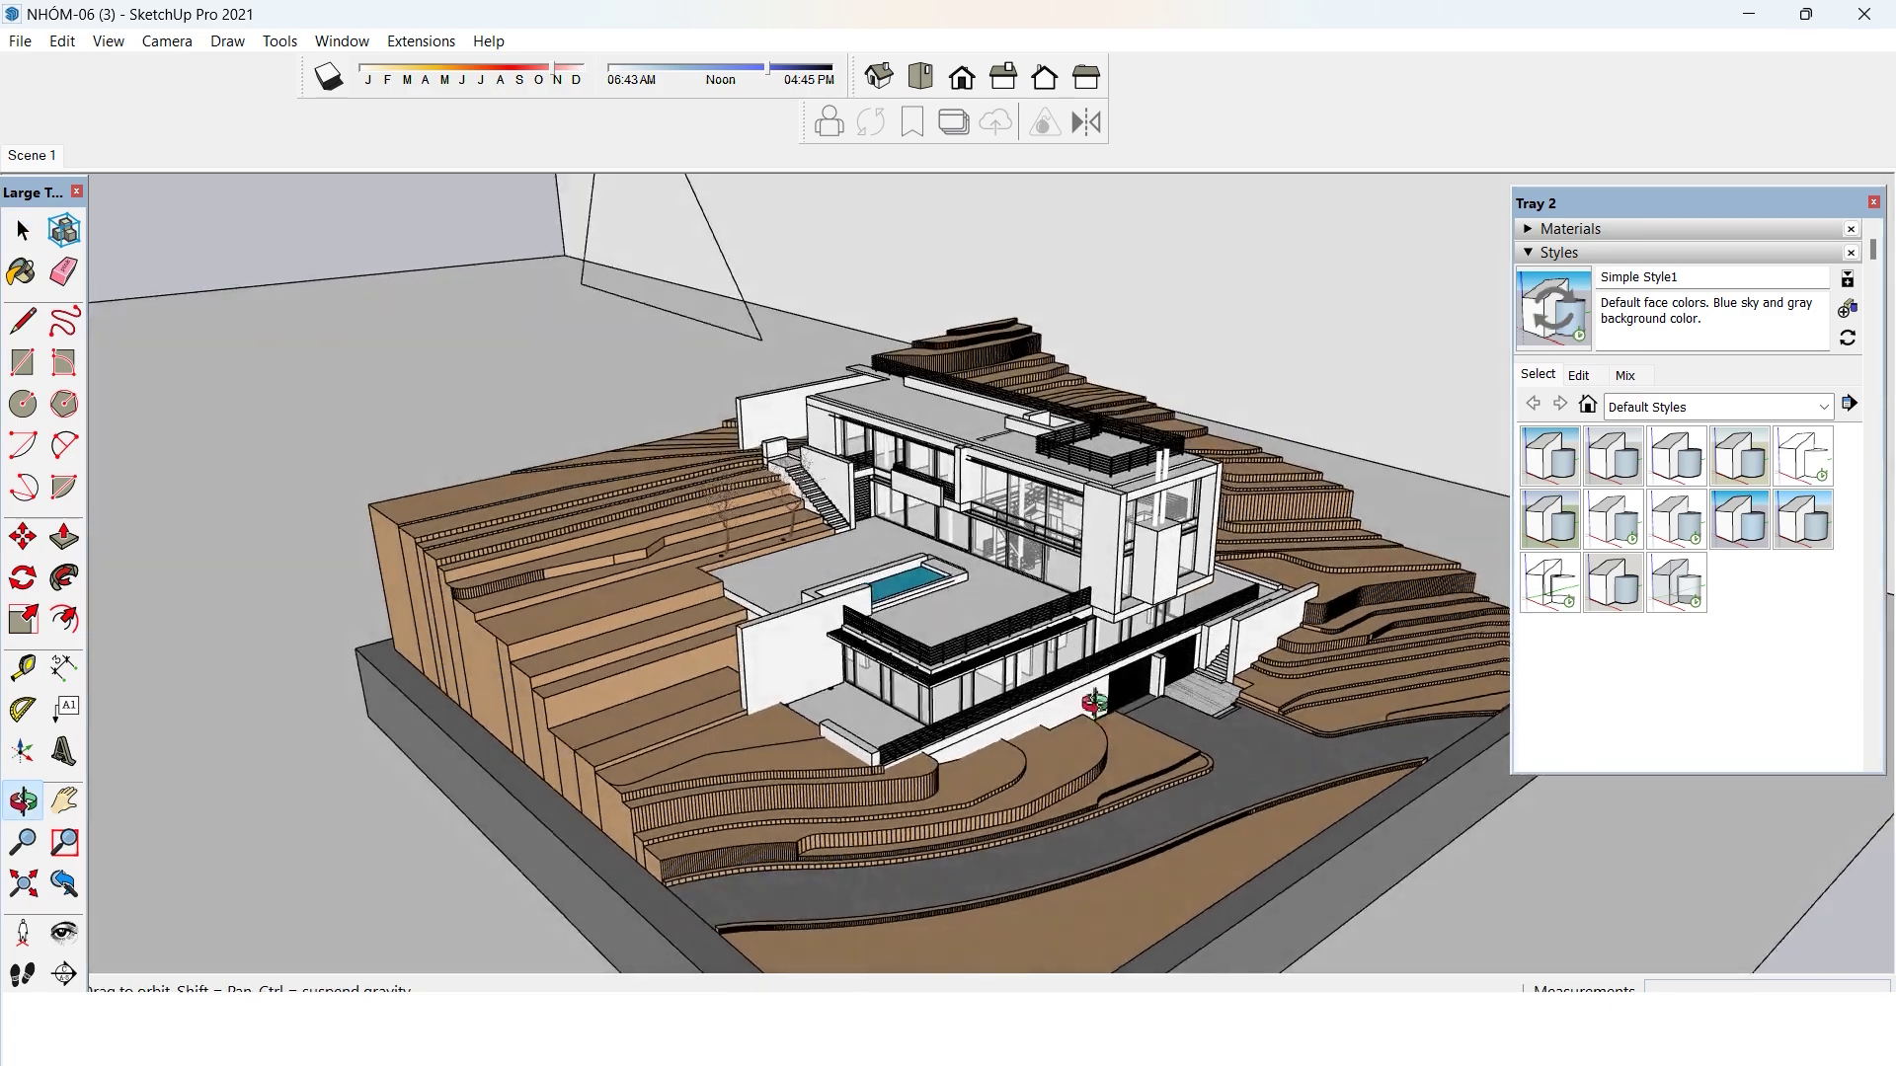
- Orbit and zoom around the pool terrace, house and parked car, then return to the Scene 2 overview
{"action": "key", "text": "space"}
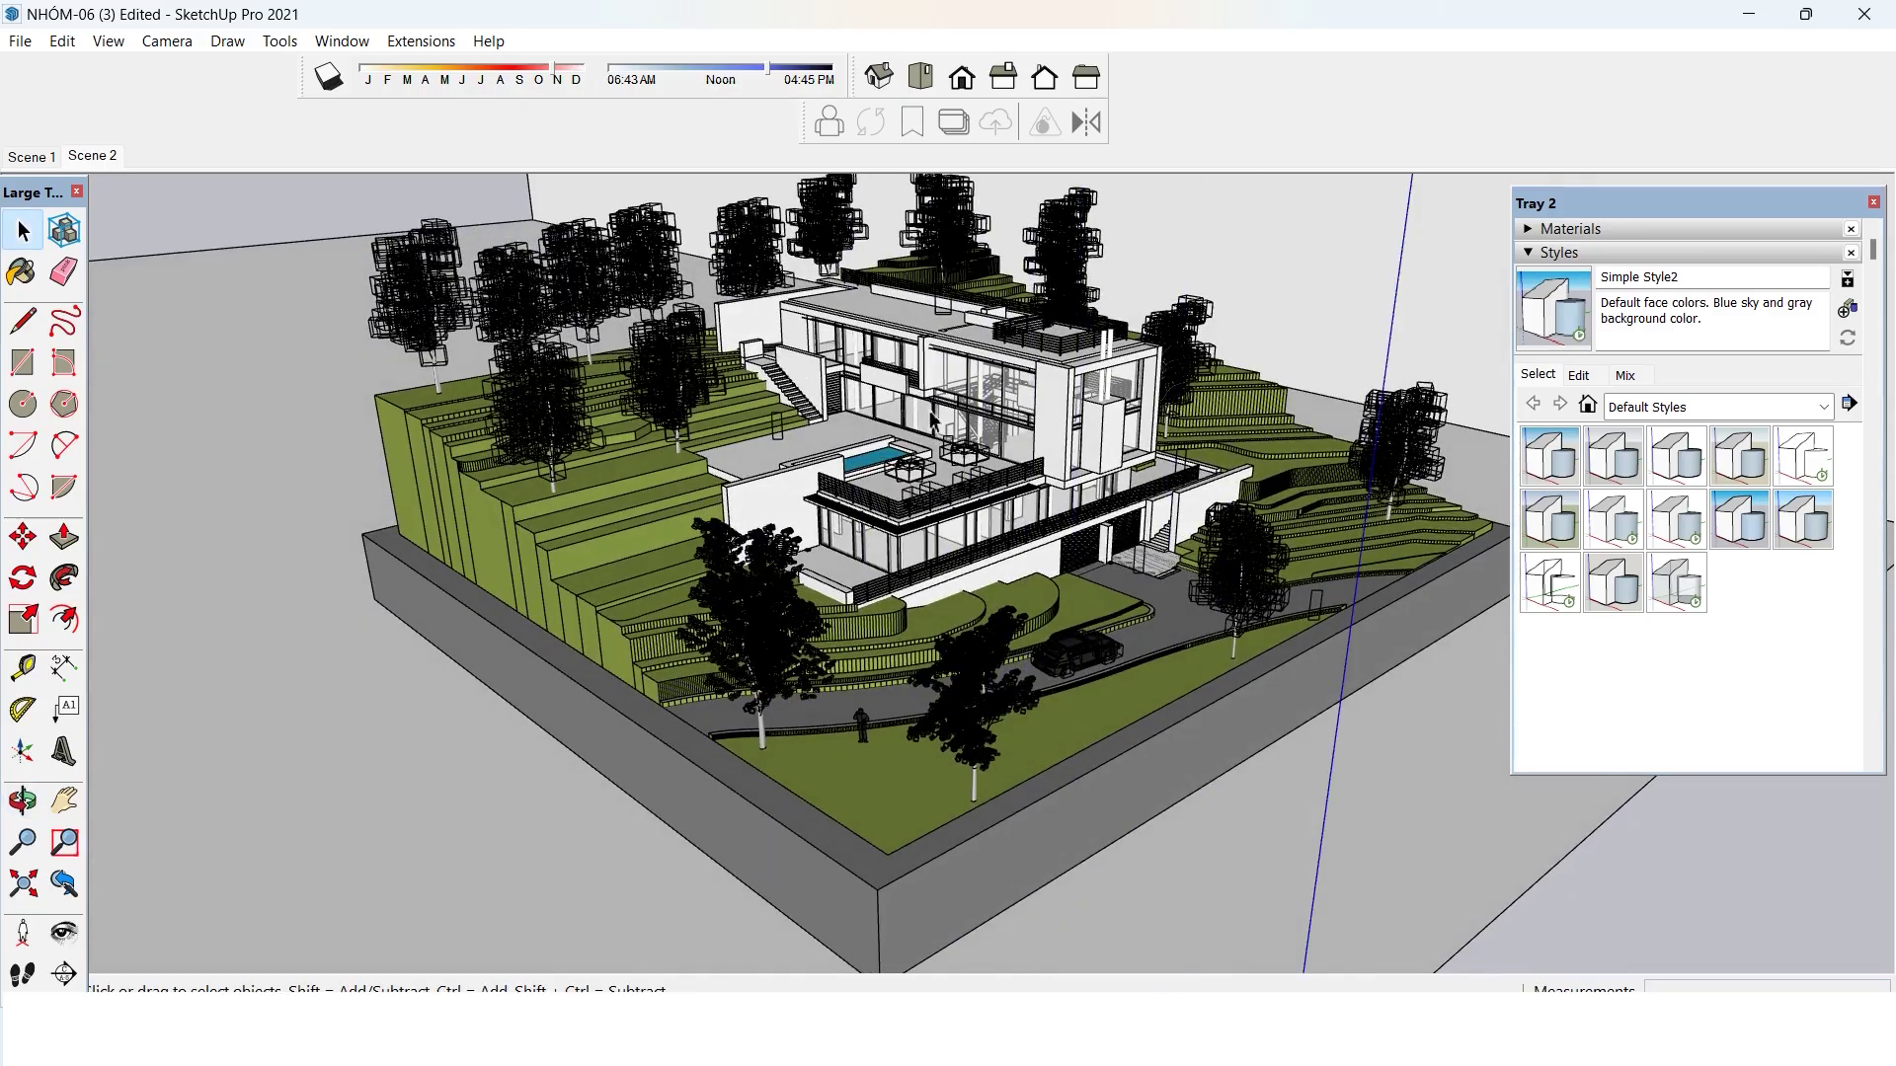
{"action": "scroll", "coordinate": [932, 420], "scroll_direction": "up", "scroll_amount": 8}
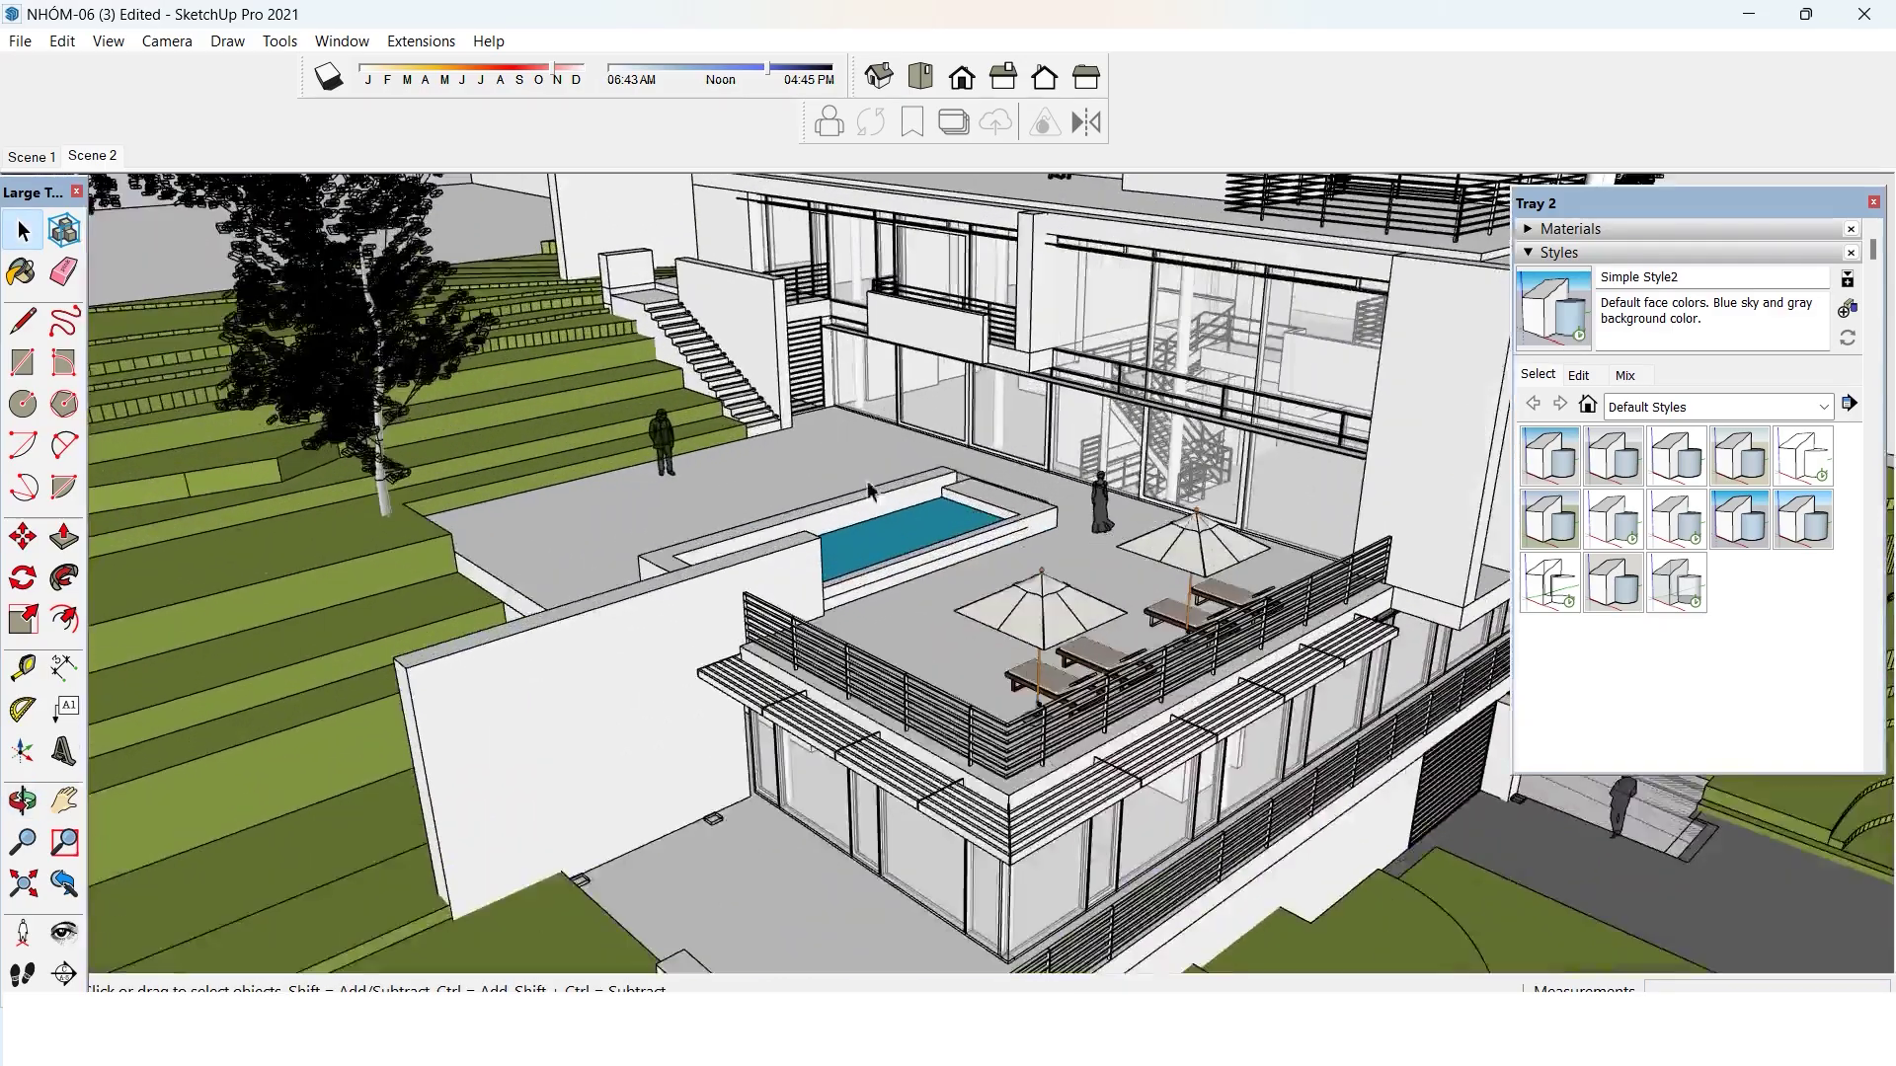
{"action": "mouse_move", "coordinate": [1106, 684]}
{"action": "middle_mouse_down"}
{"action": "mouse_move", "coordinate": [1123, 717]}
{"action": "mouse_move", "coordinate": [968, 694]}
{"action": "middle_mouse_up"}
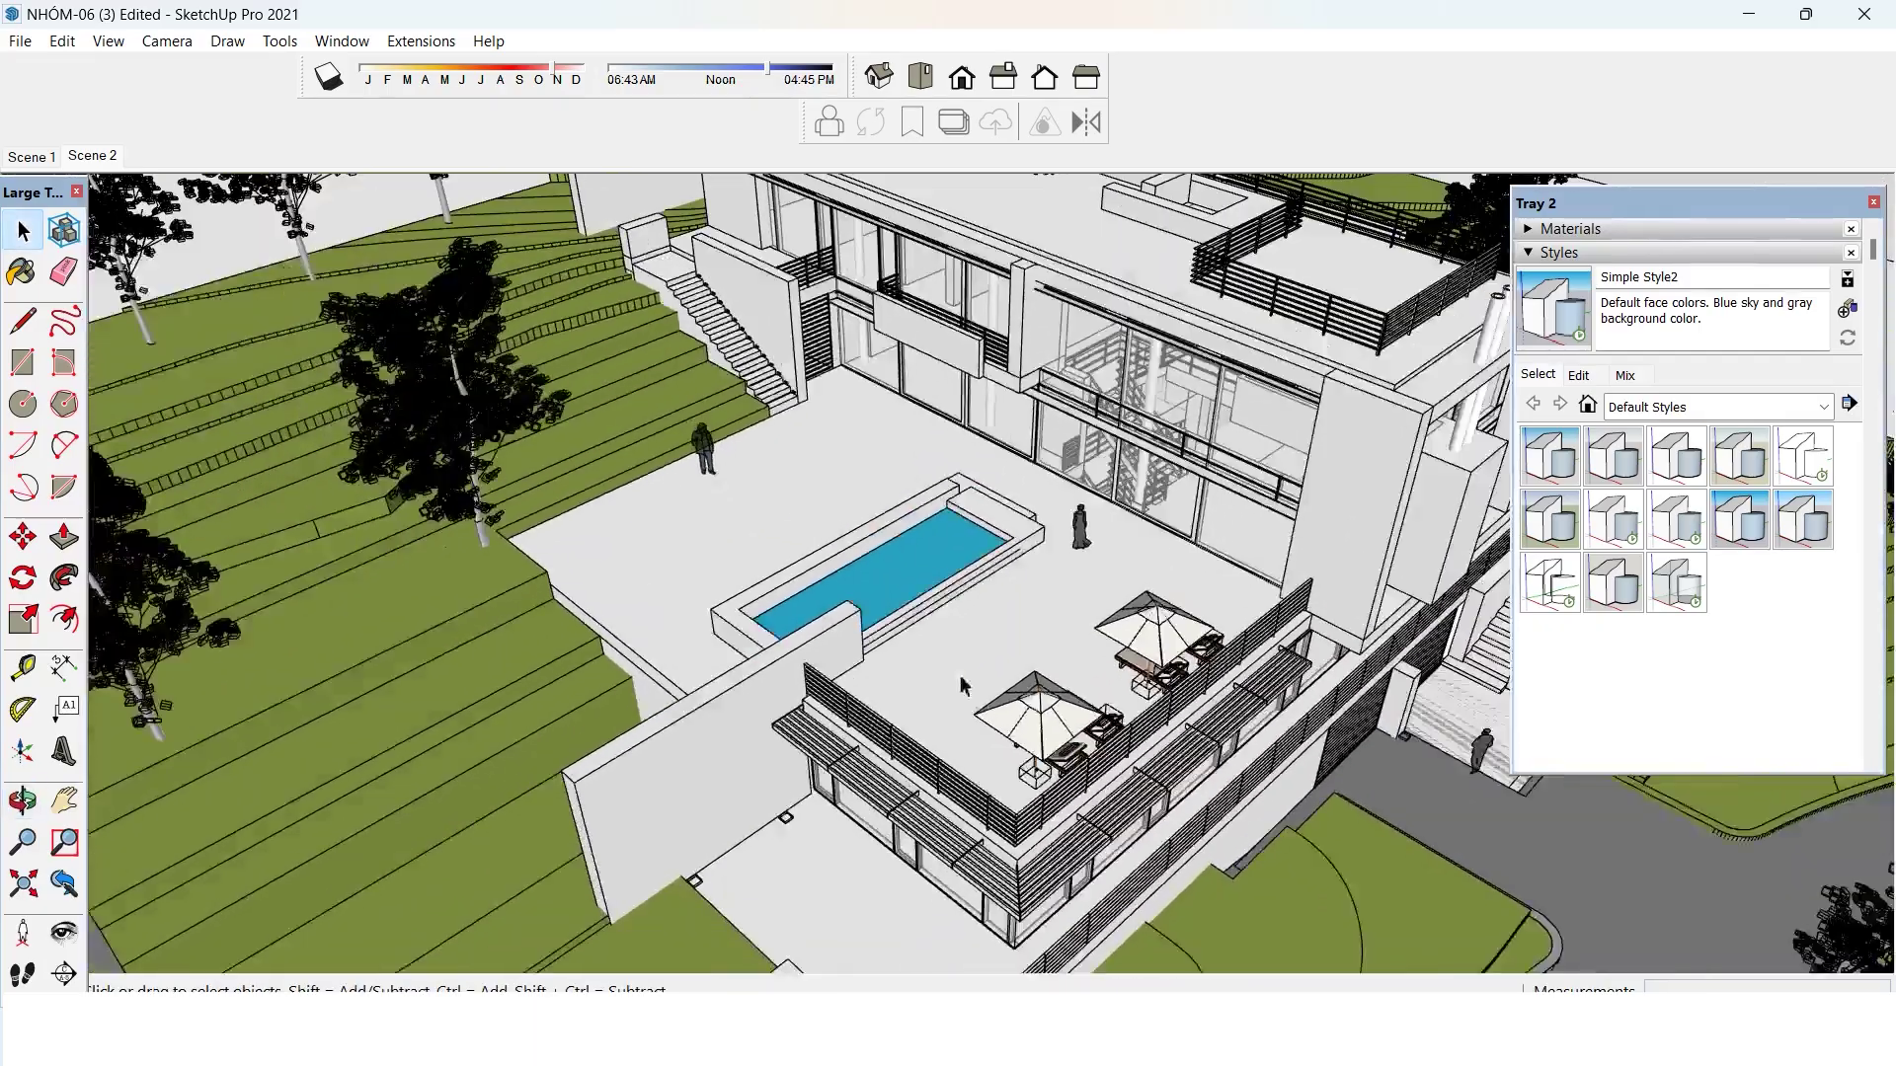
{"action": "key", "text": "Page_Down"}
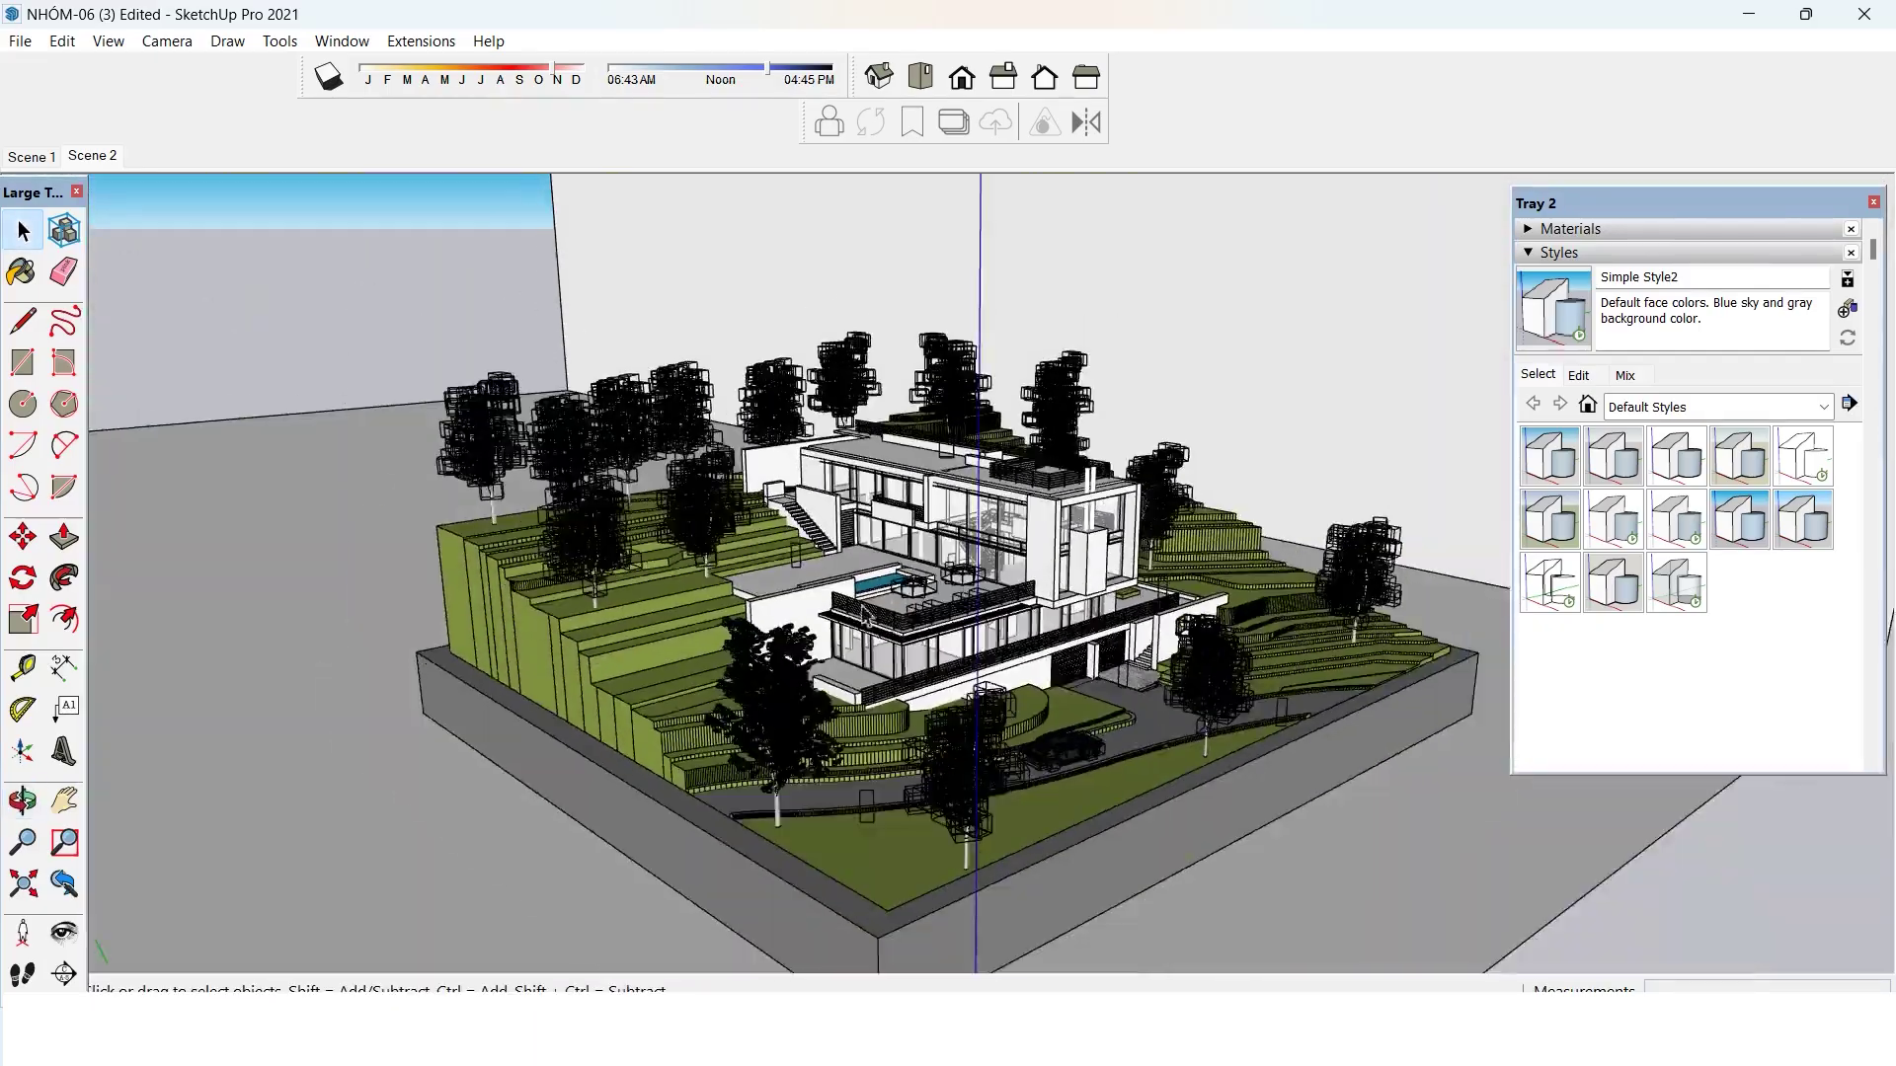
{"action": "scroll", "coordinate": [855, 613], "scroll_direction": "up", "scroll_amount": 8}
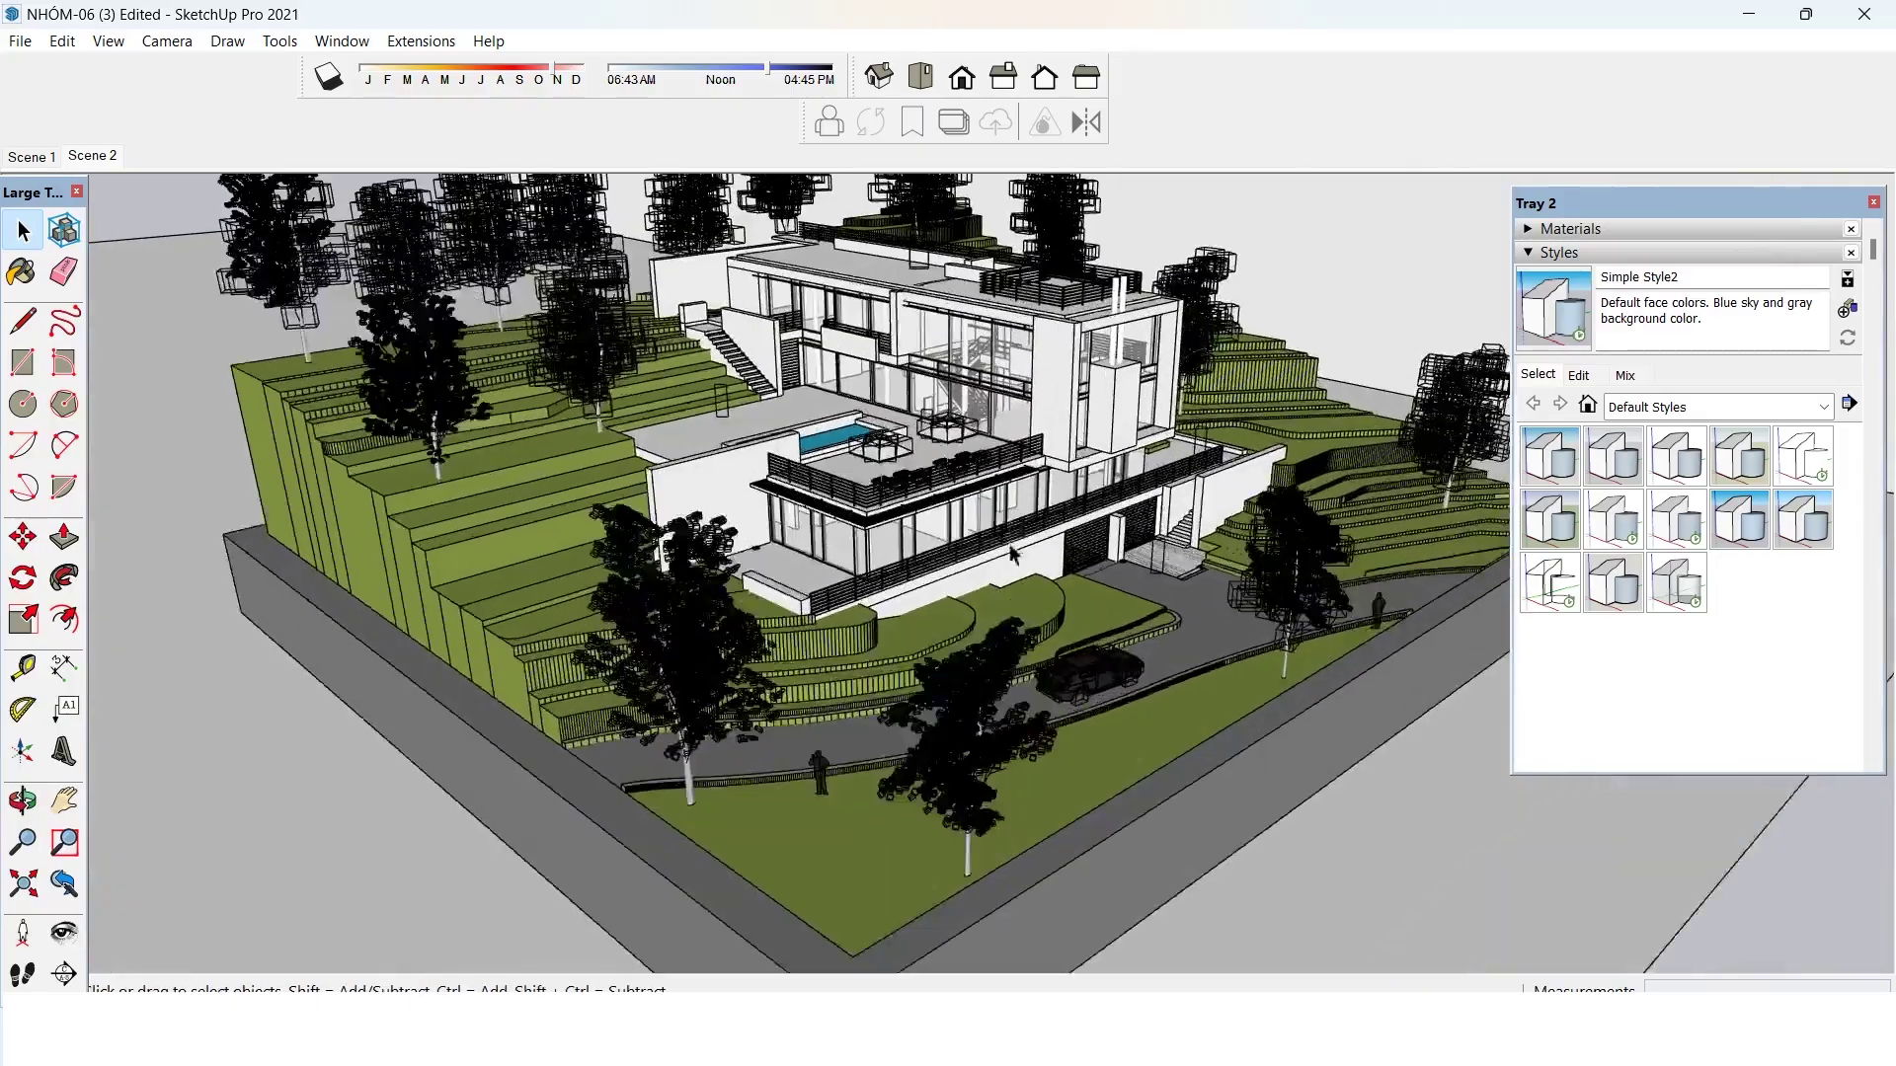
{"action": "middle_click_drag", "start_coordinate": [865, 539], "coordinate": [869, 516]}
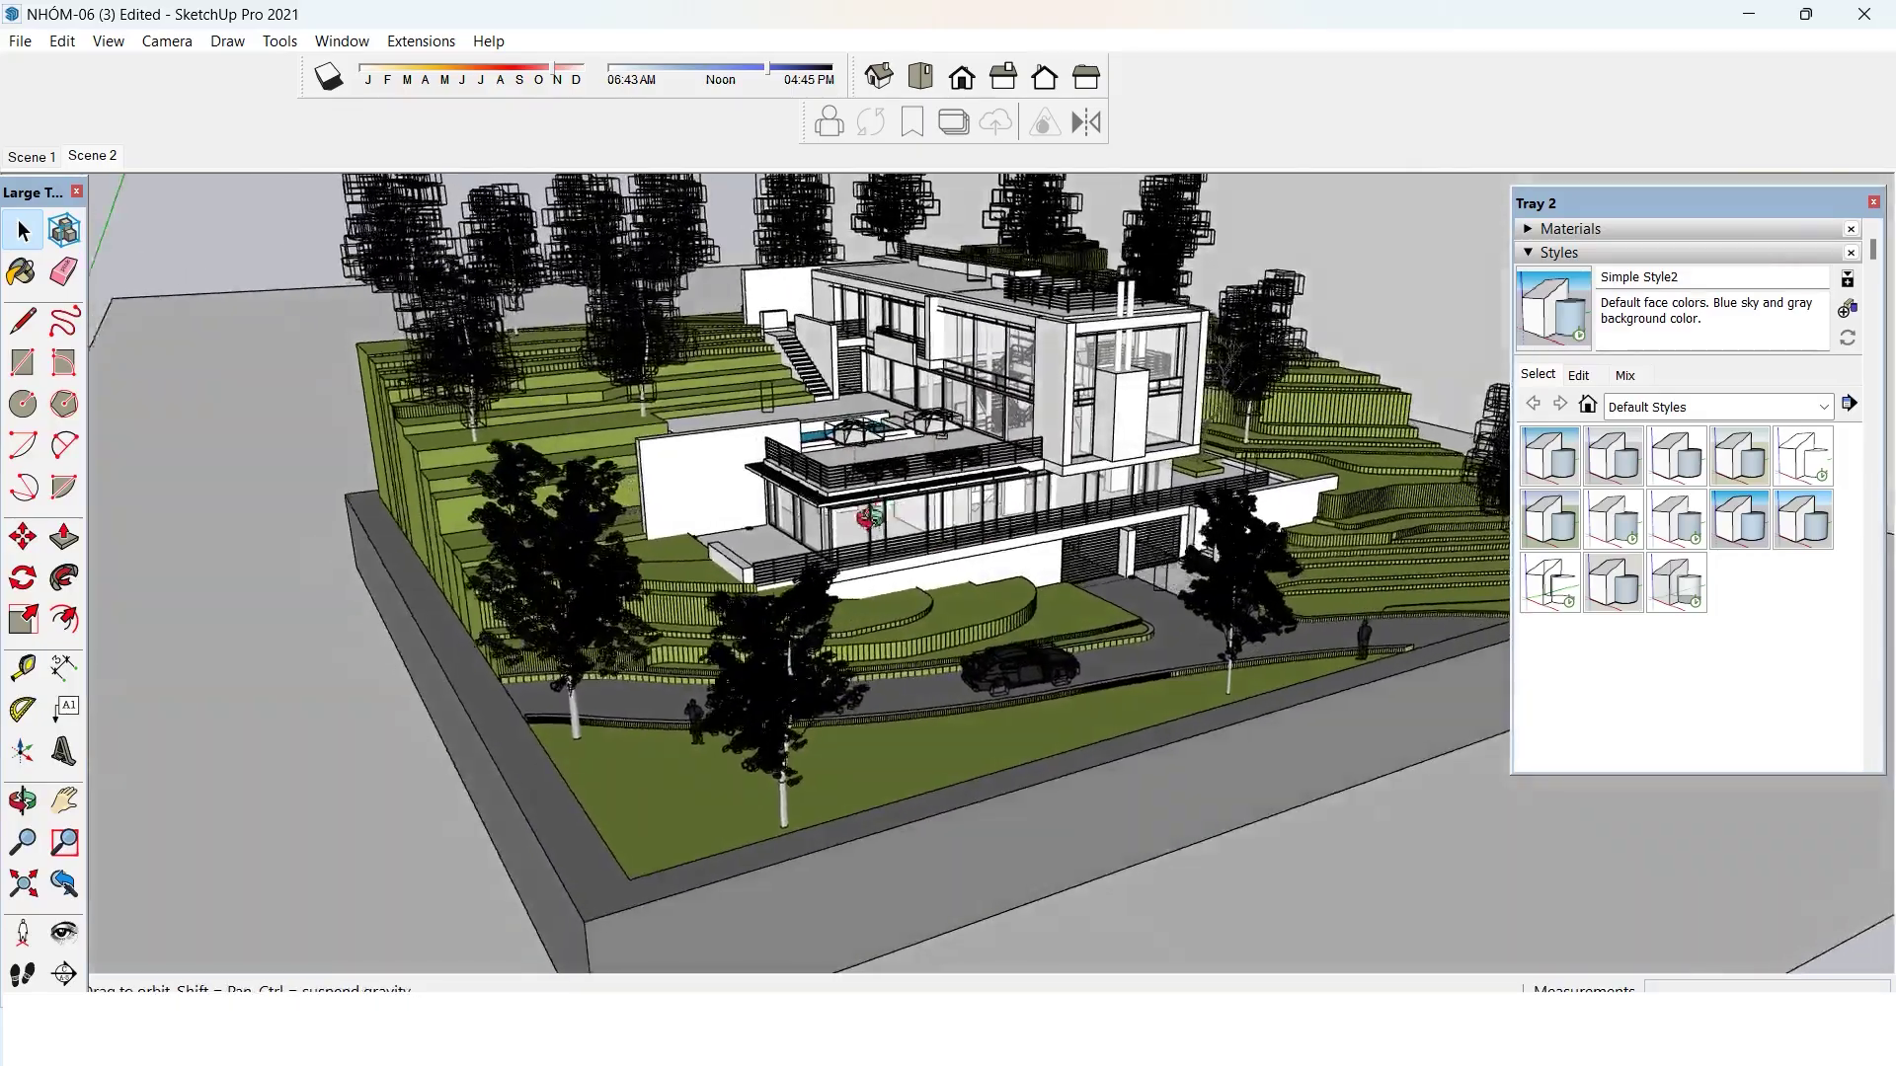
{"action": "scroll", "coordinate": [1086, 750], "scroll_direction": "up", "scroll_amount": 10}
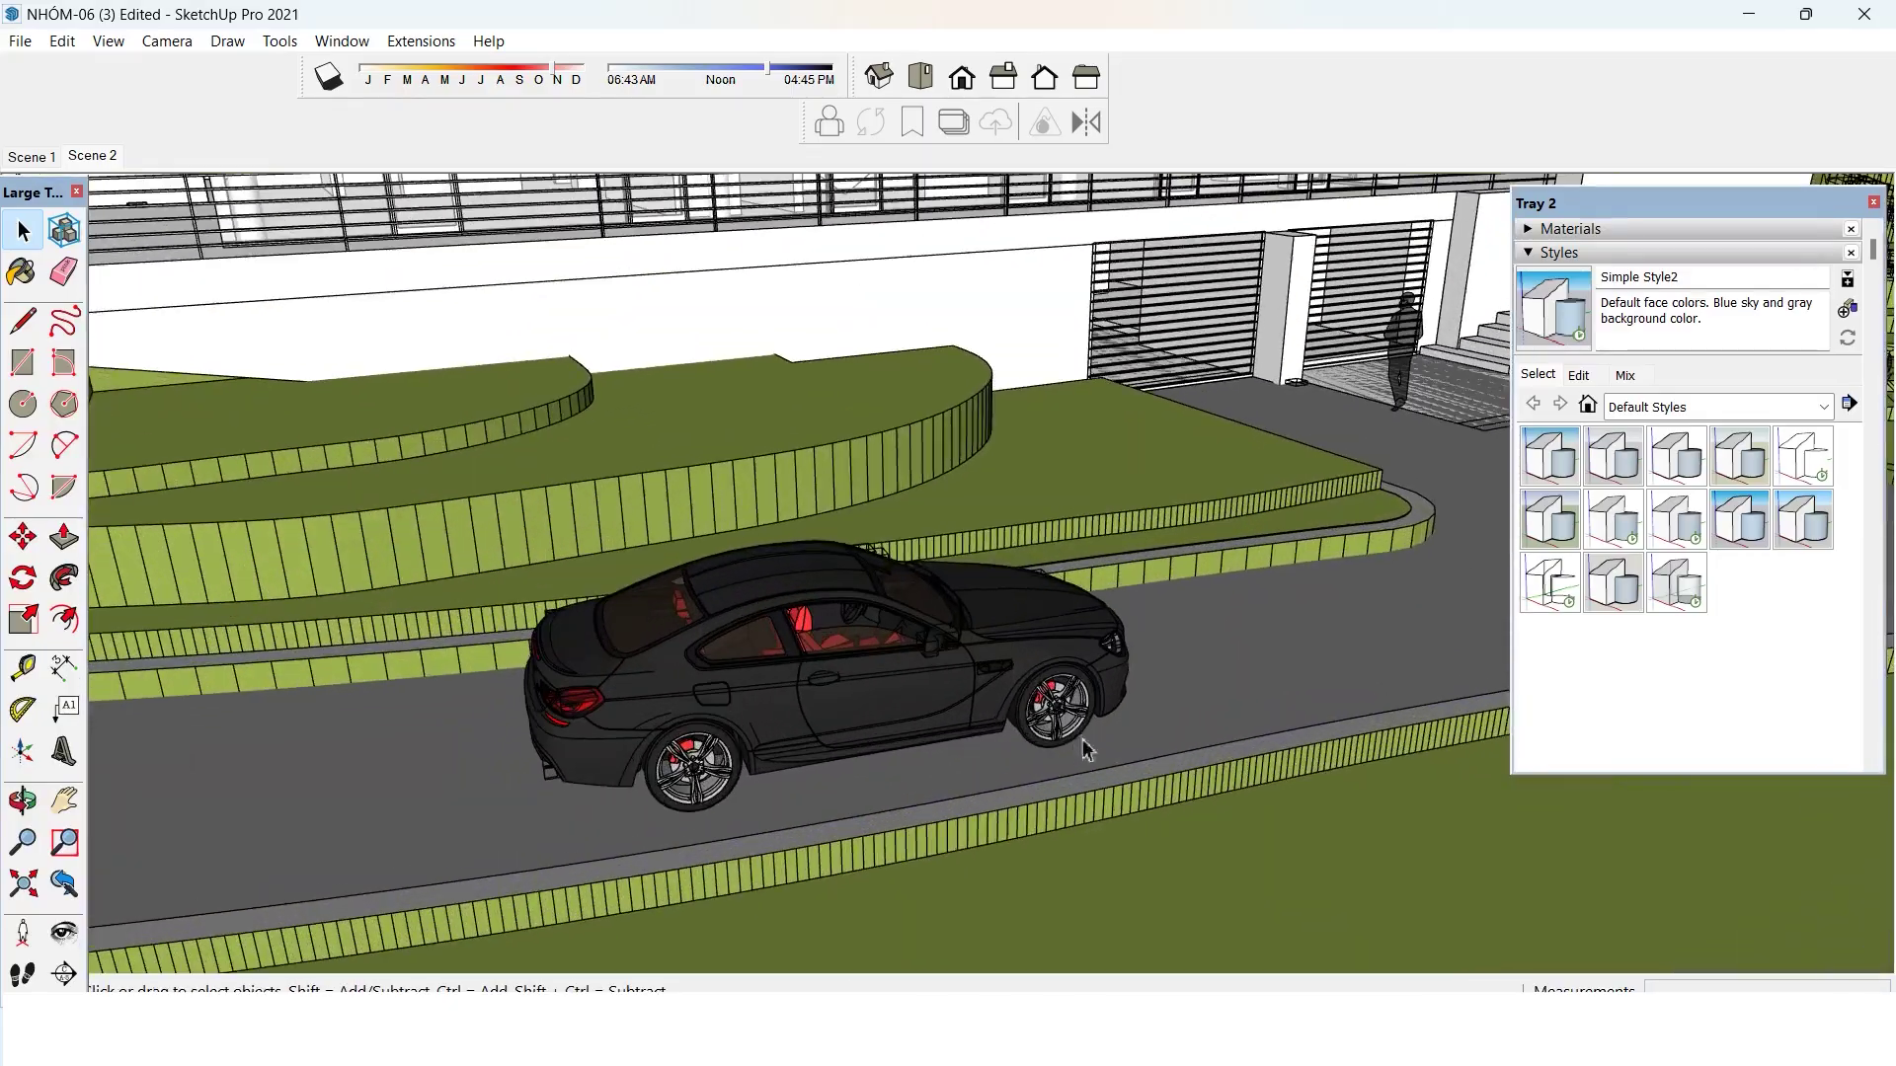
{"action": "scroll", "coordinate": [1069, 757], "scroll_direction": "down", "scroll_amount": 15}
{"action": "scroll", "coordinate": [816, 488], "scroll_direction": "up", "scroll_amount": 8}
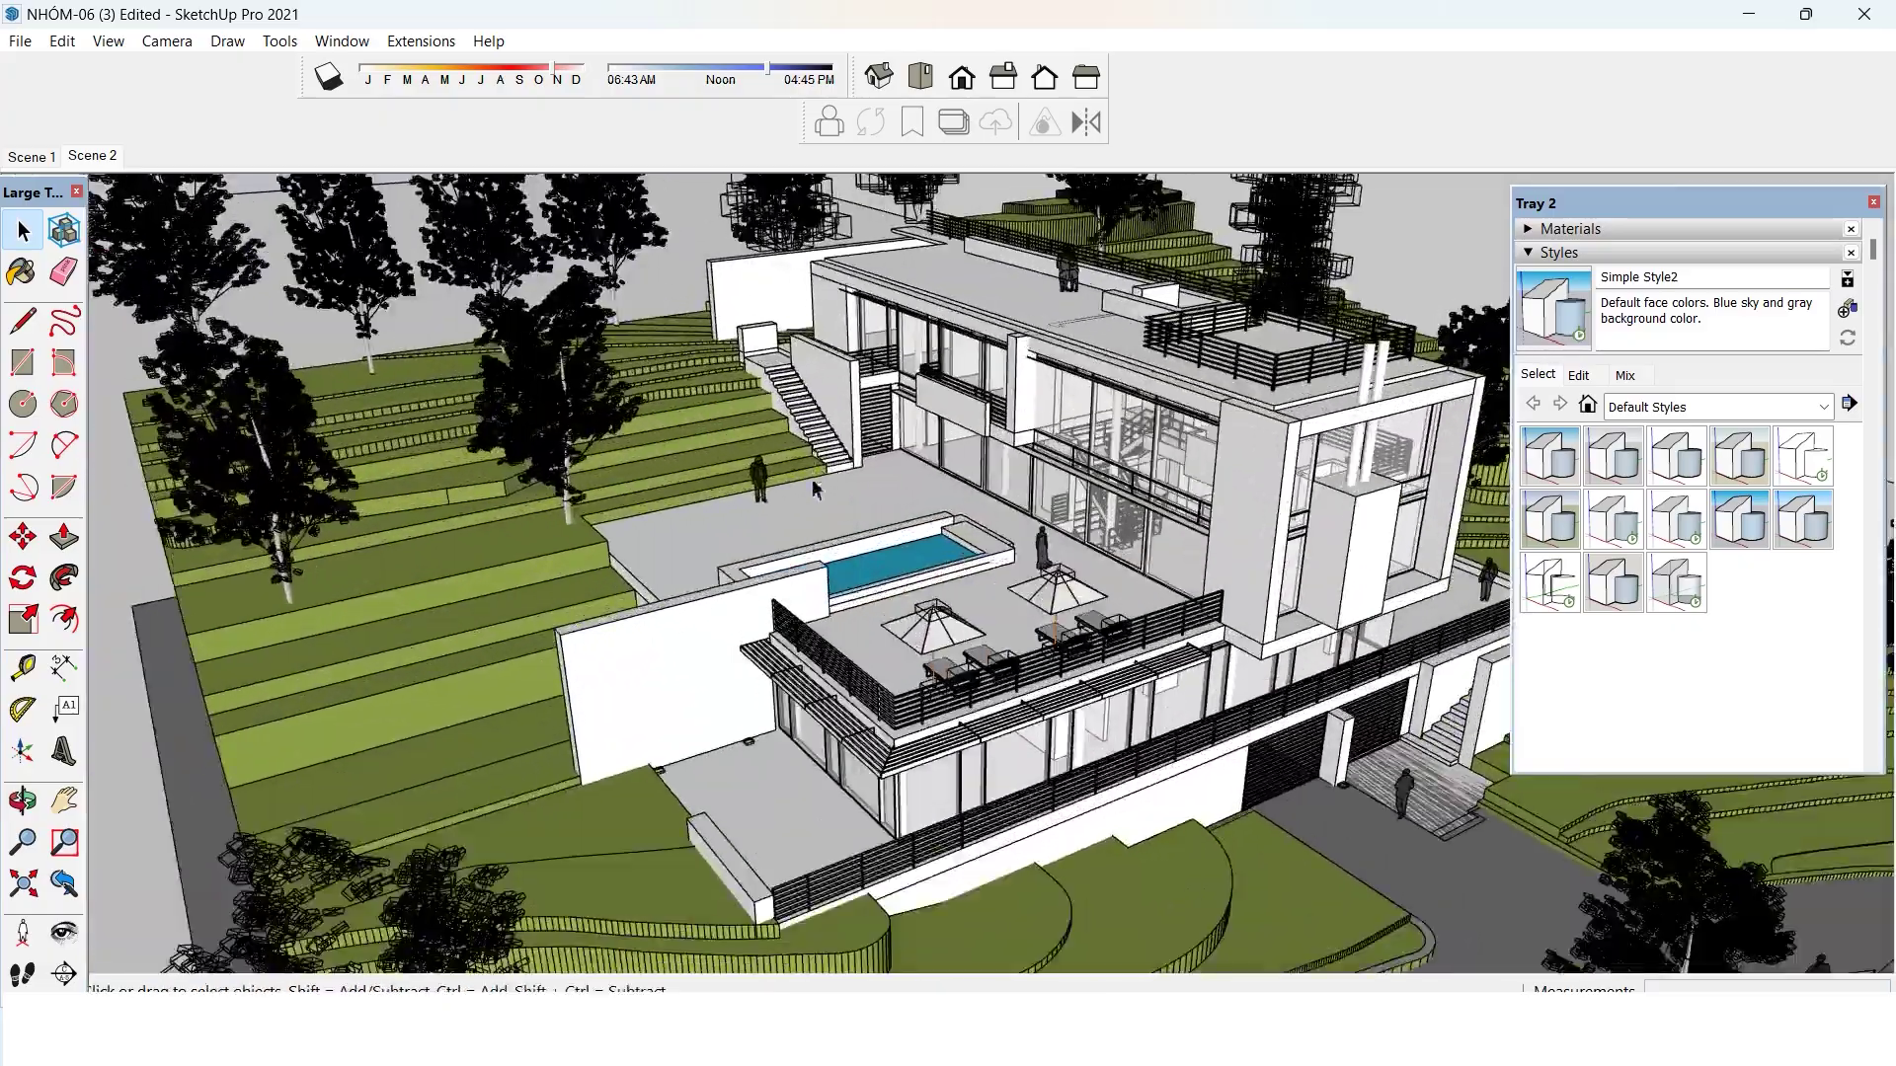
{"action": "scroll", "coordinate": [815, 488], "scroll_direction": "up", "scroll_amount": 6}
{"action": "scroll", "coordinate": [1066, 470], "scroll_direction": "up", "scroll_amount": 5}
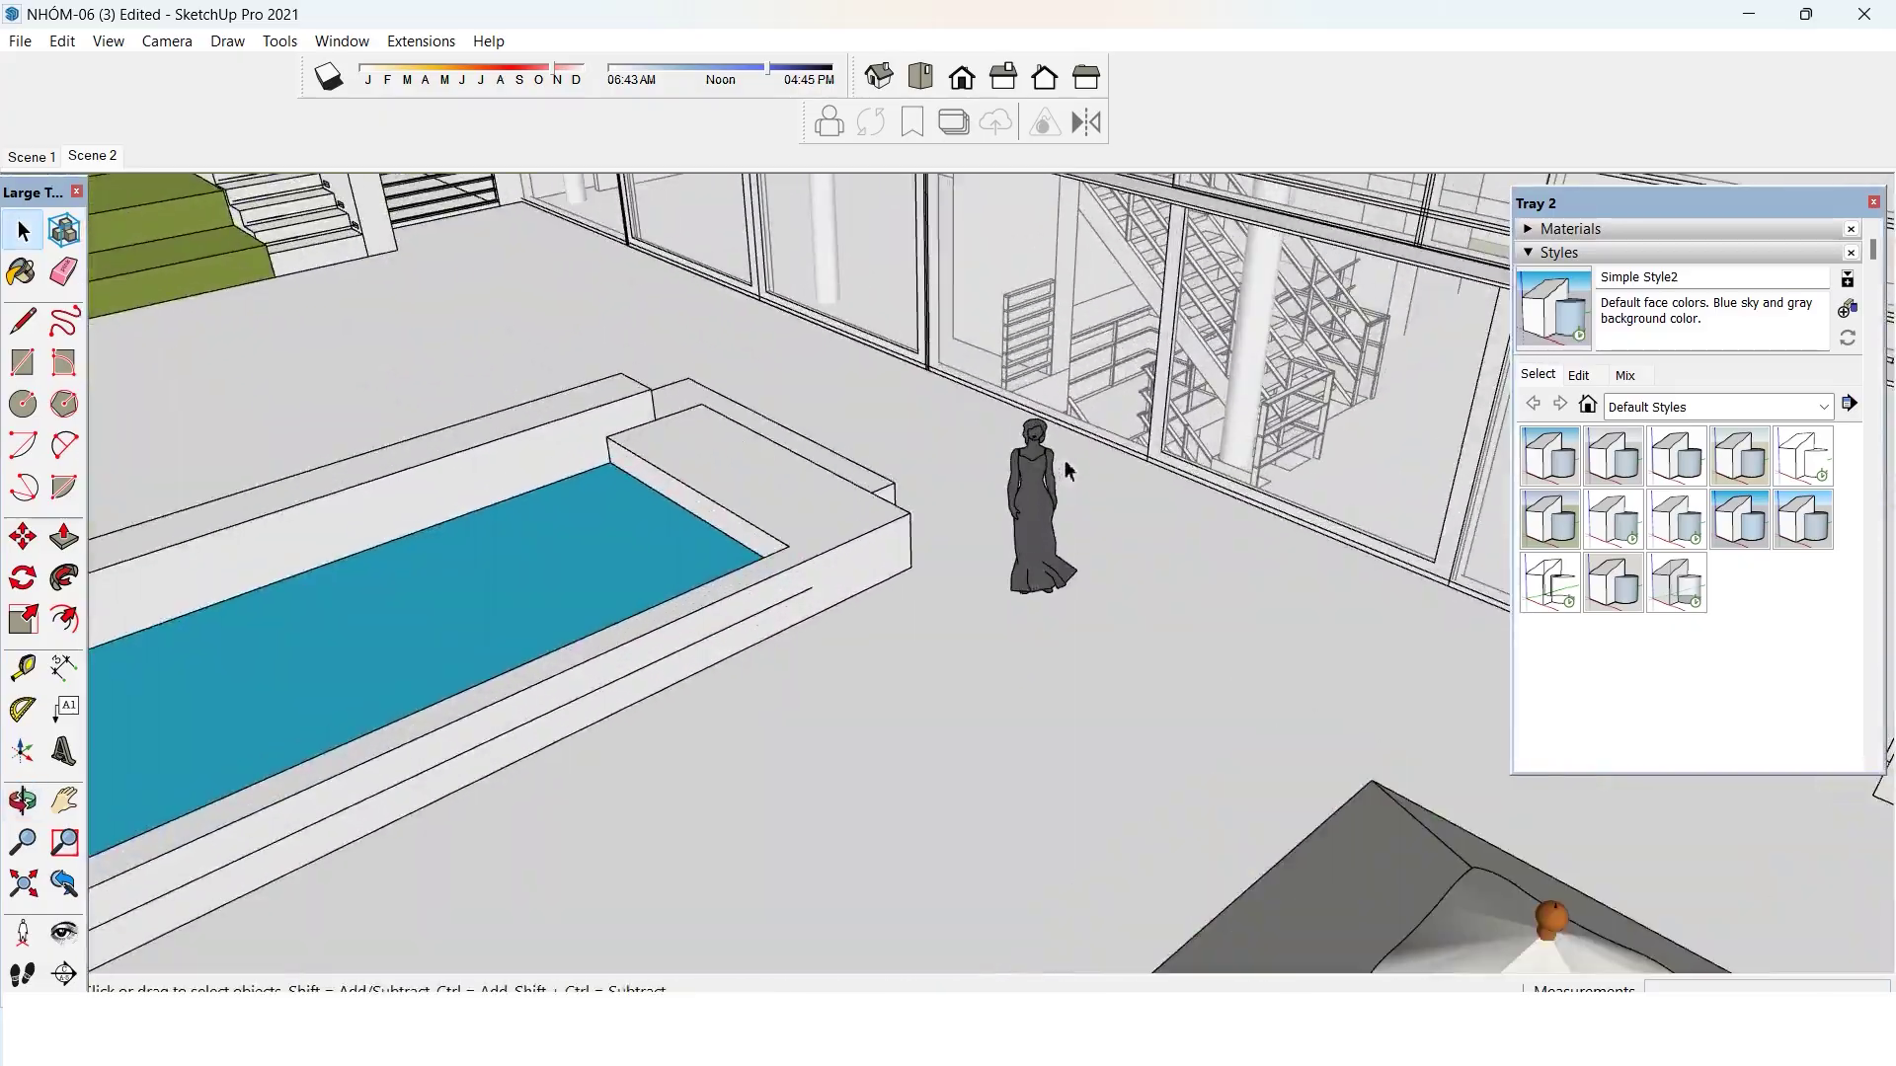
{"action": "left_click", "coordinate": [103, 157]}
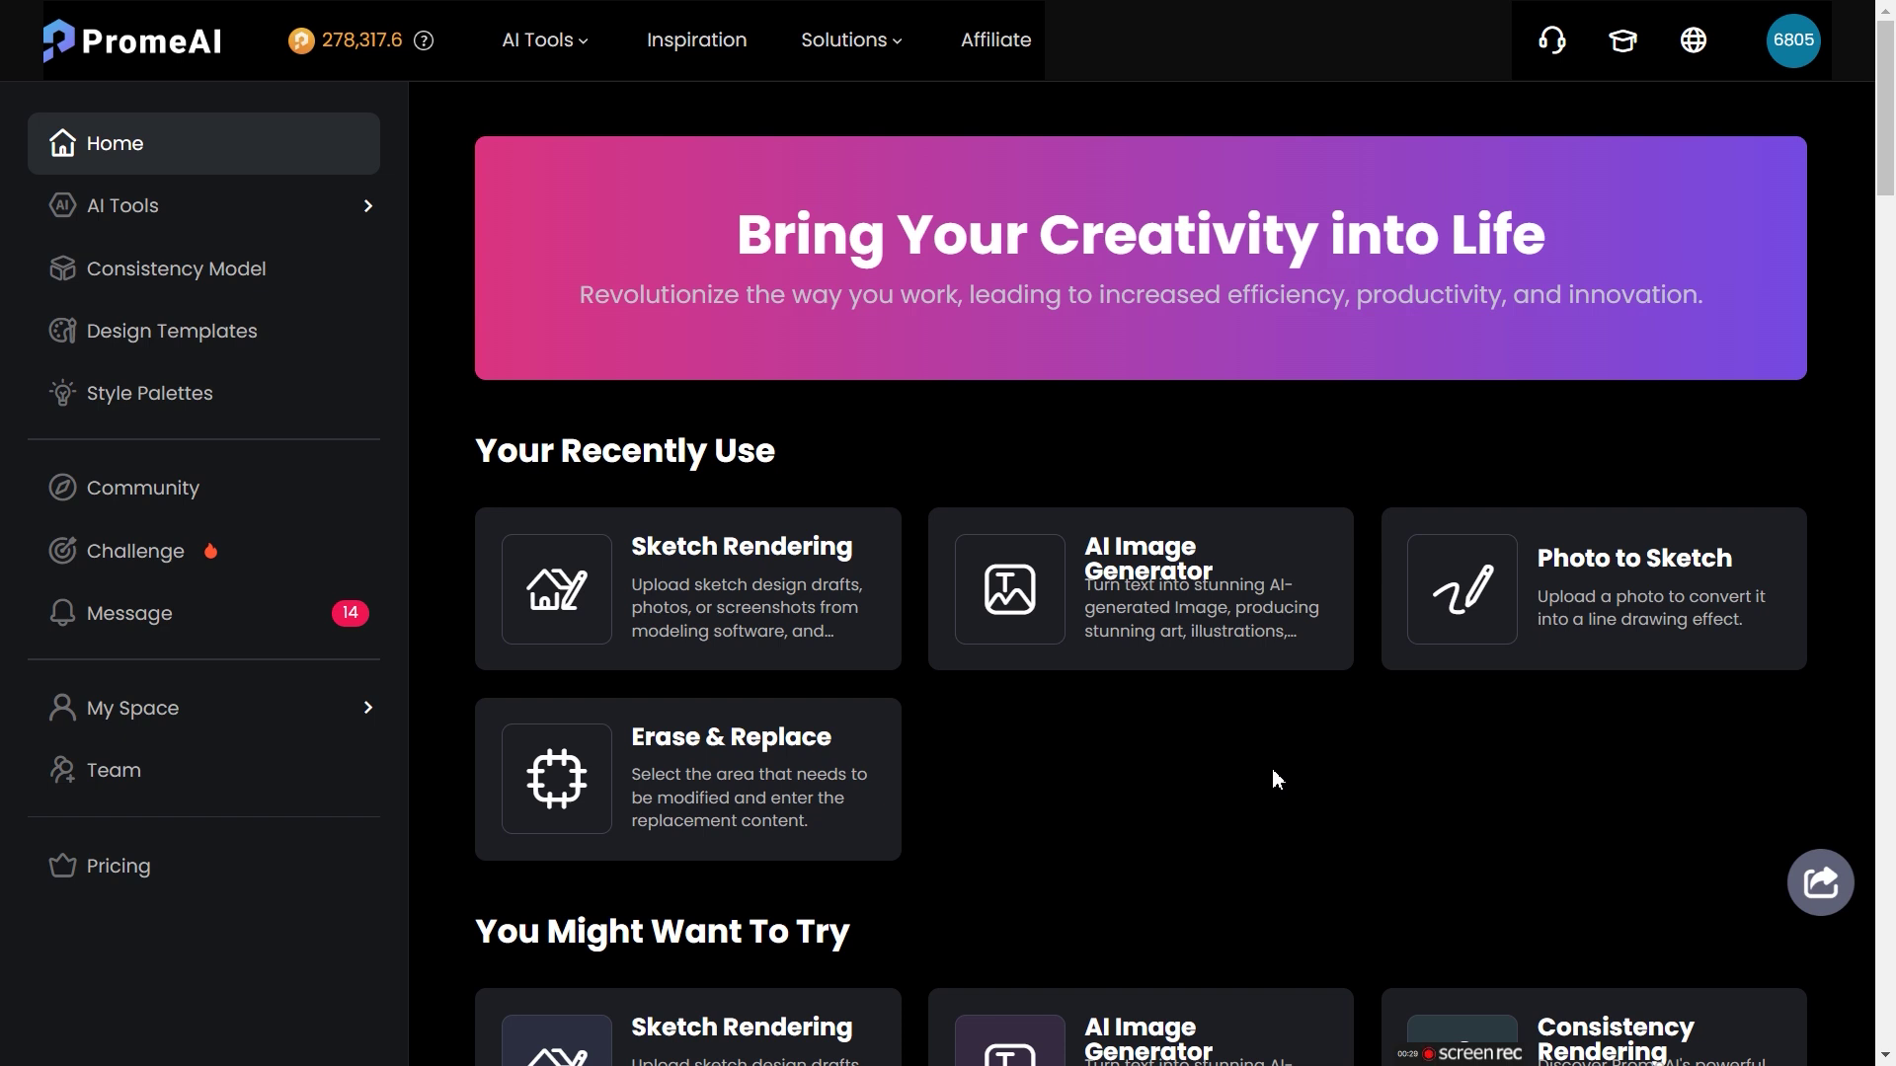
- Open the Consistency Rendering tool from PromeAI's AI tools list
{"action": "left_click", "coordinate": [232, 207]}
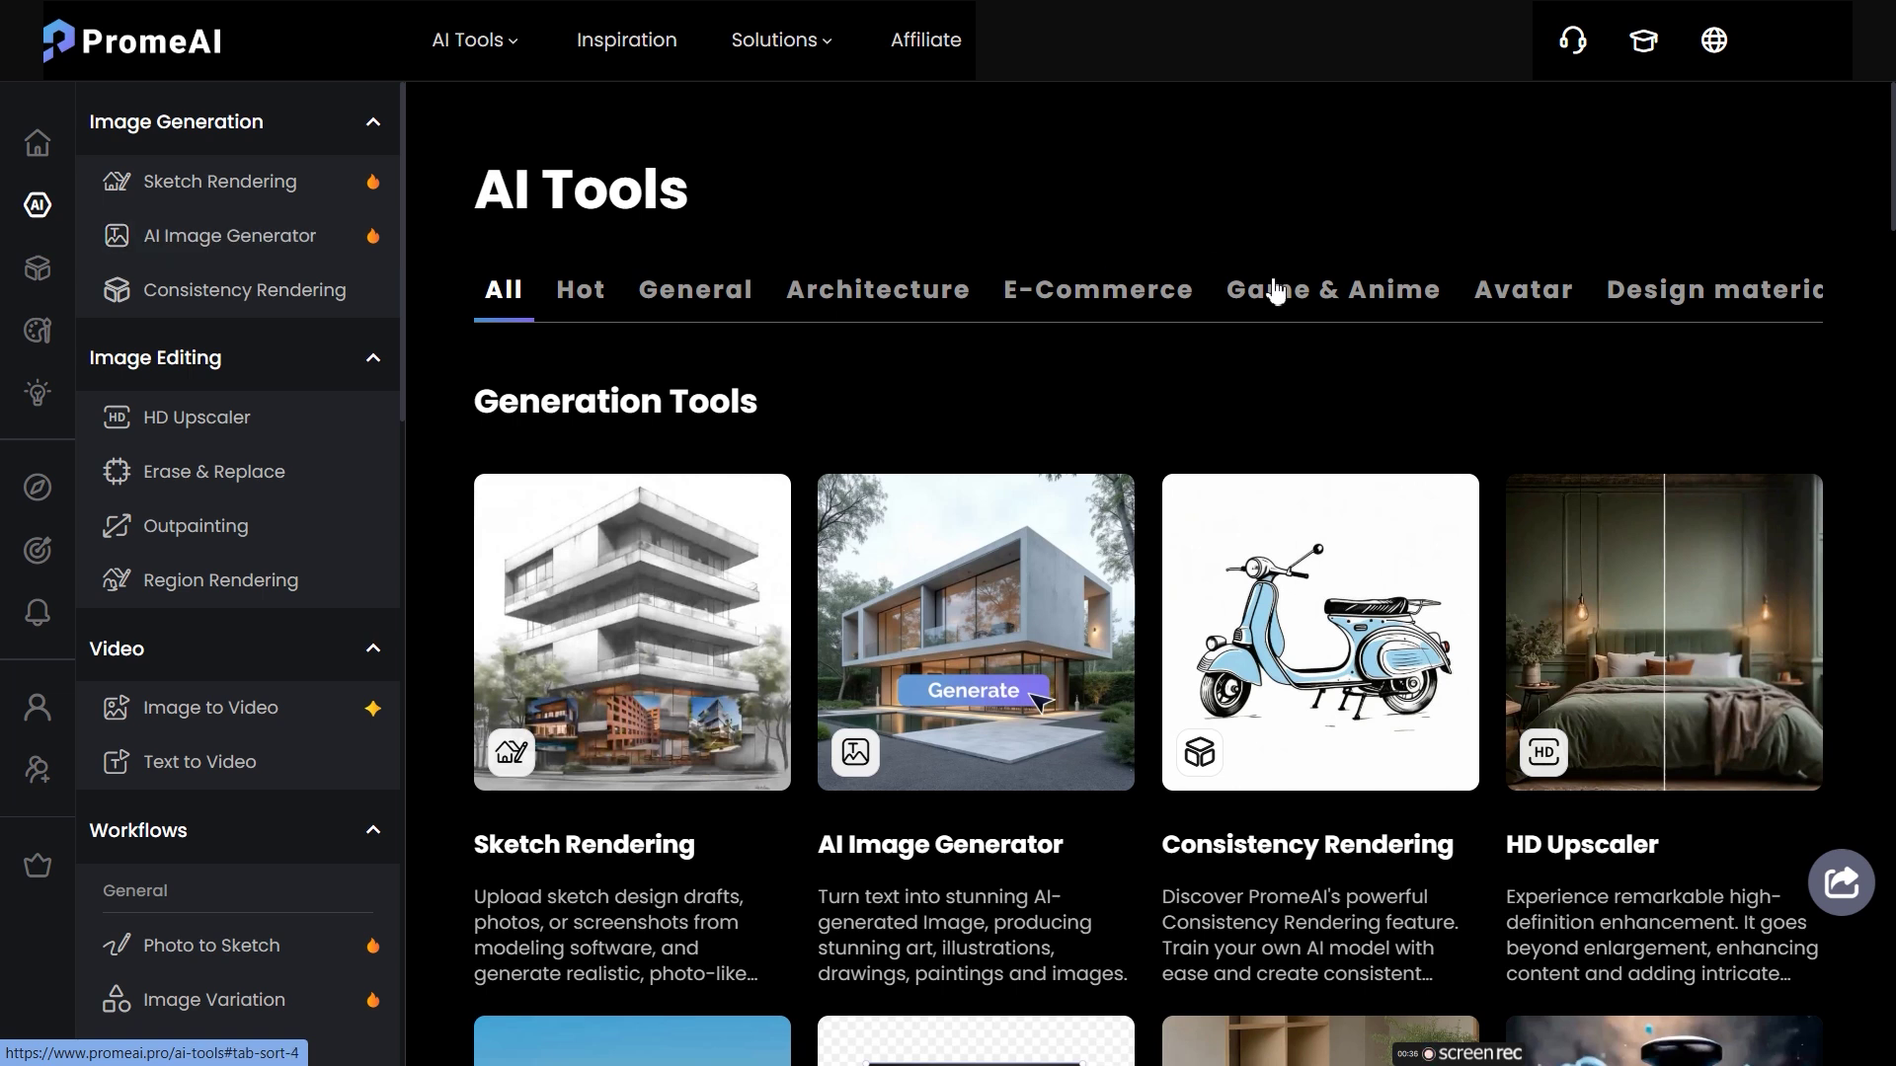
{"action": "scroll", "coordinate": [1284, 395], "scroll_direction": "down", "scroll_amount": 2}
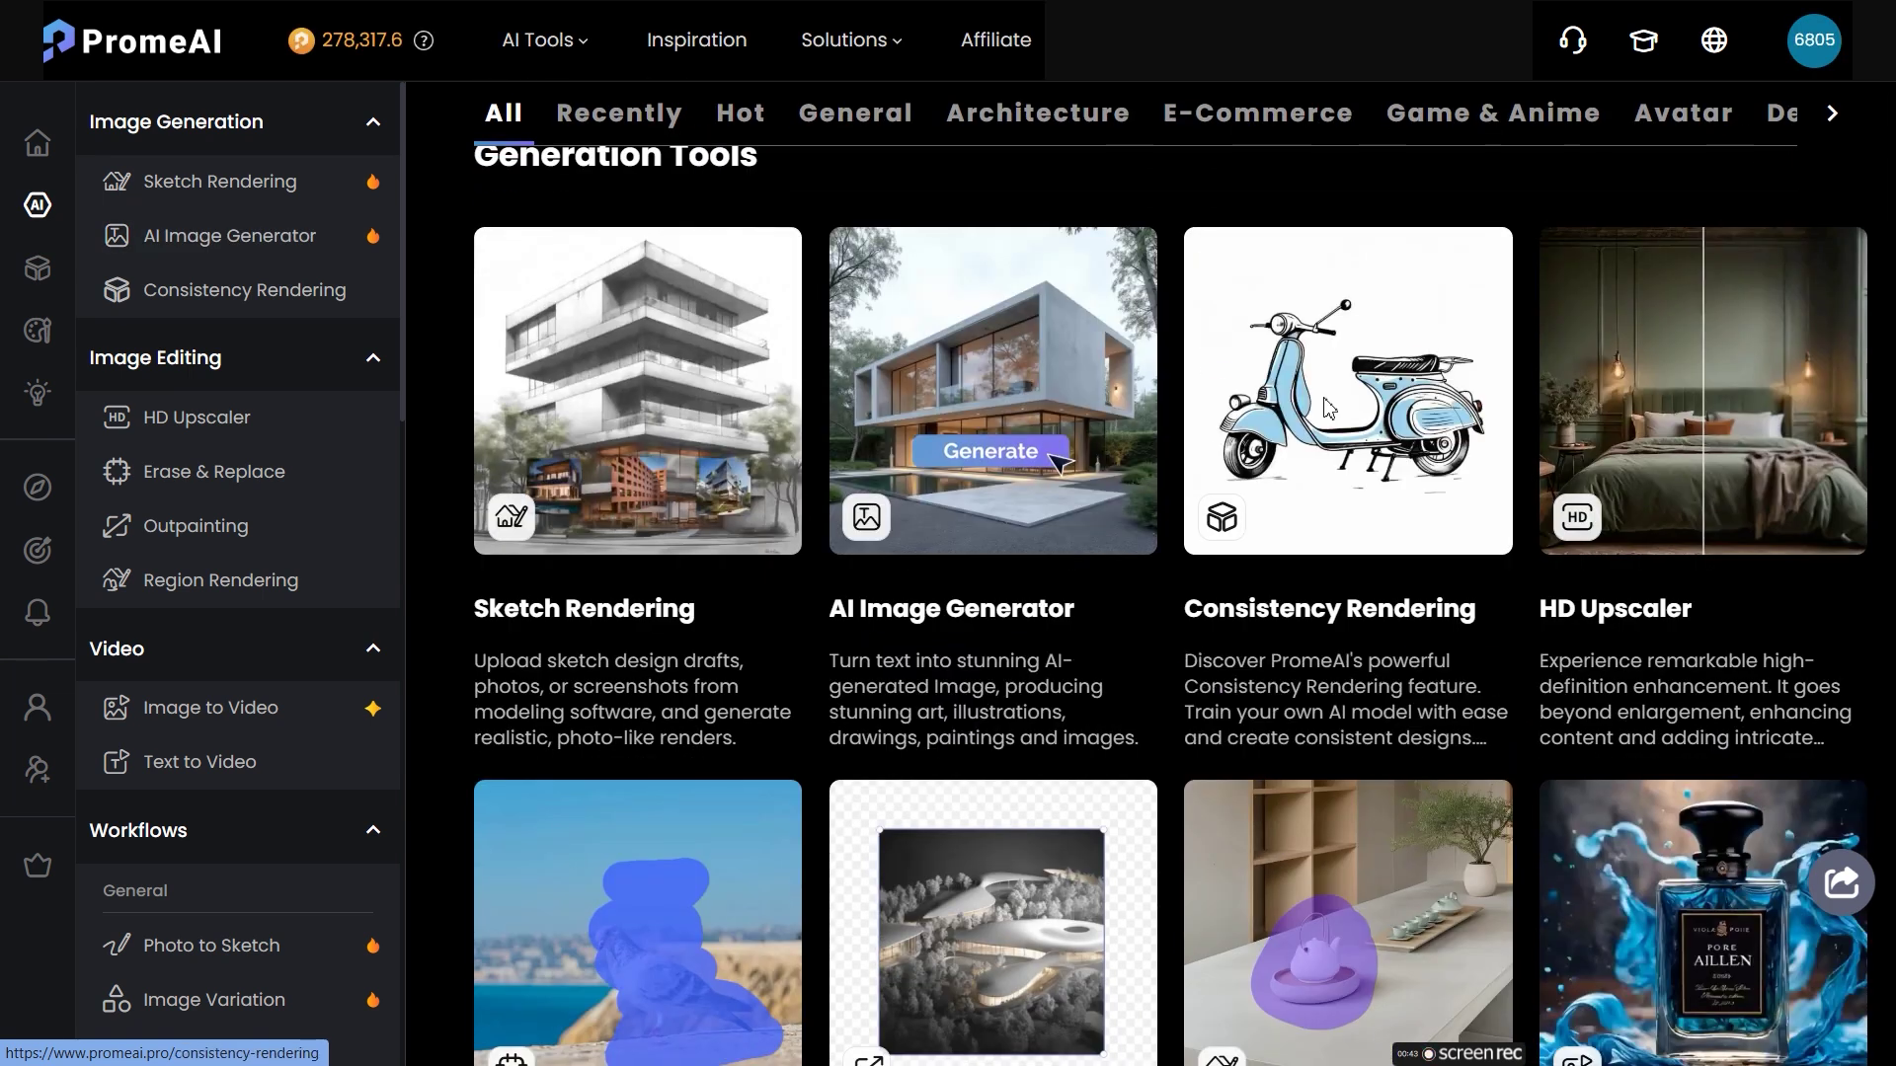
{"action": "left_click", "coordinate": [1326, 405]}
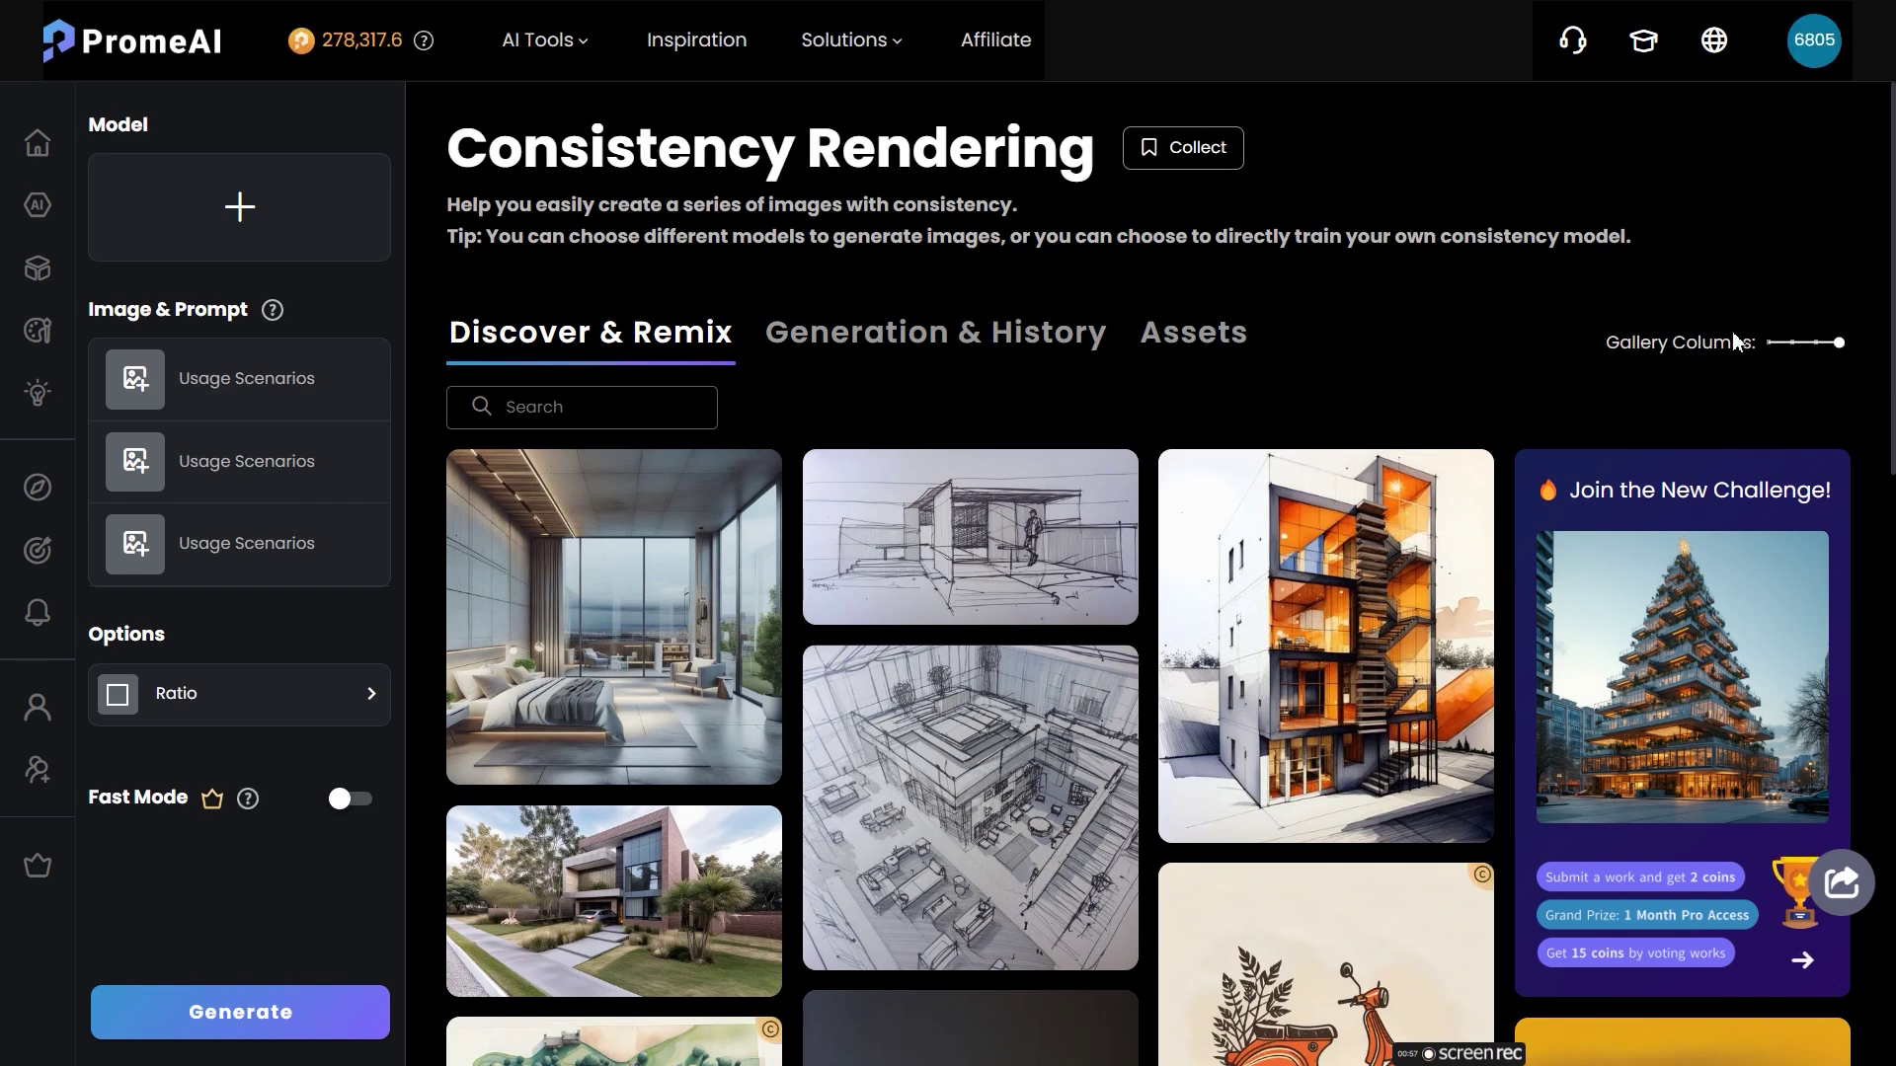
- Open the Architecture Model gallery item and remix it
{"action": "scroll", "coordinate": [1679, 444], "scroll_direction": "down", "scroll_amount": 3}
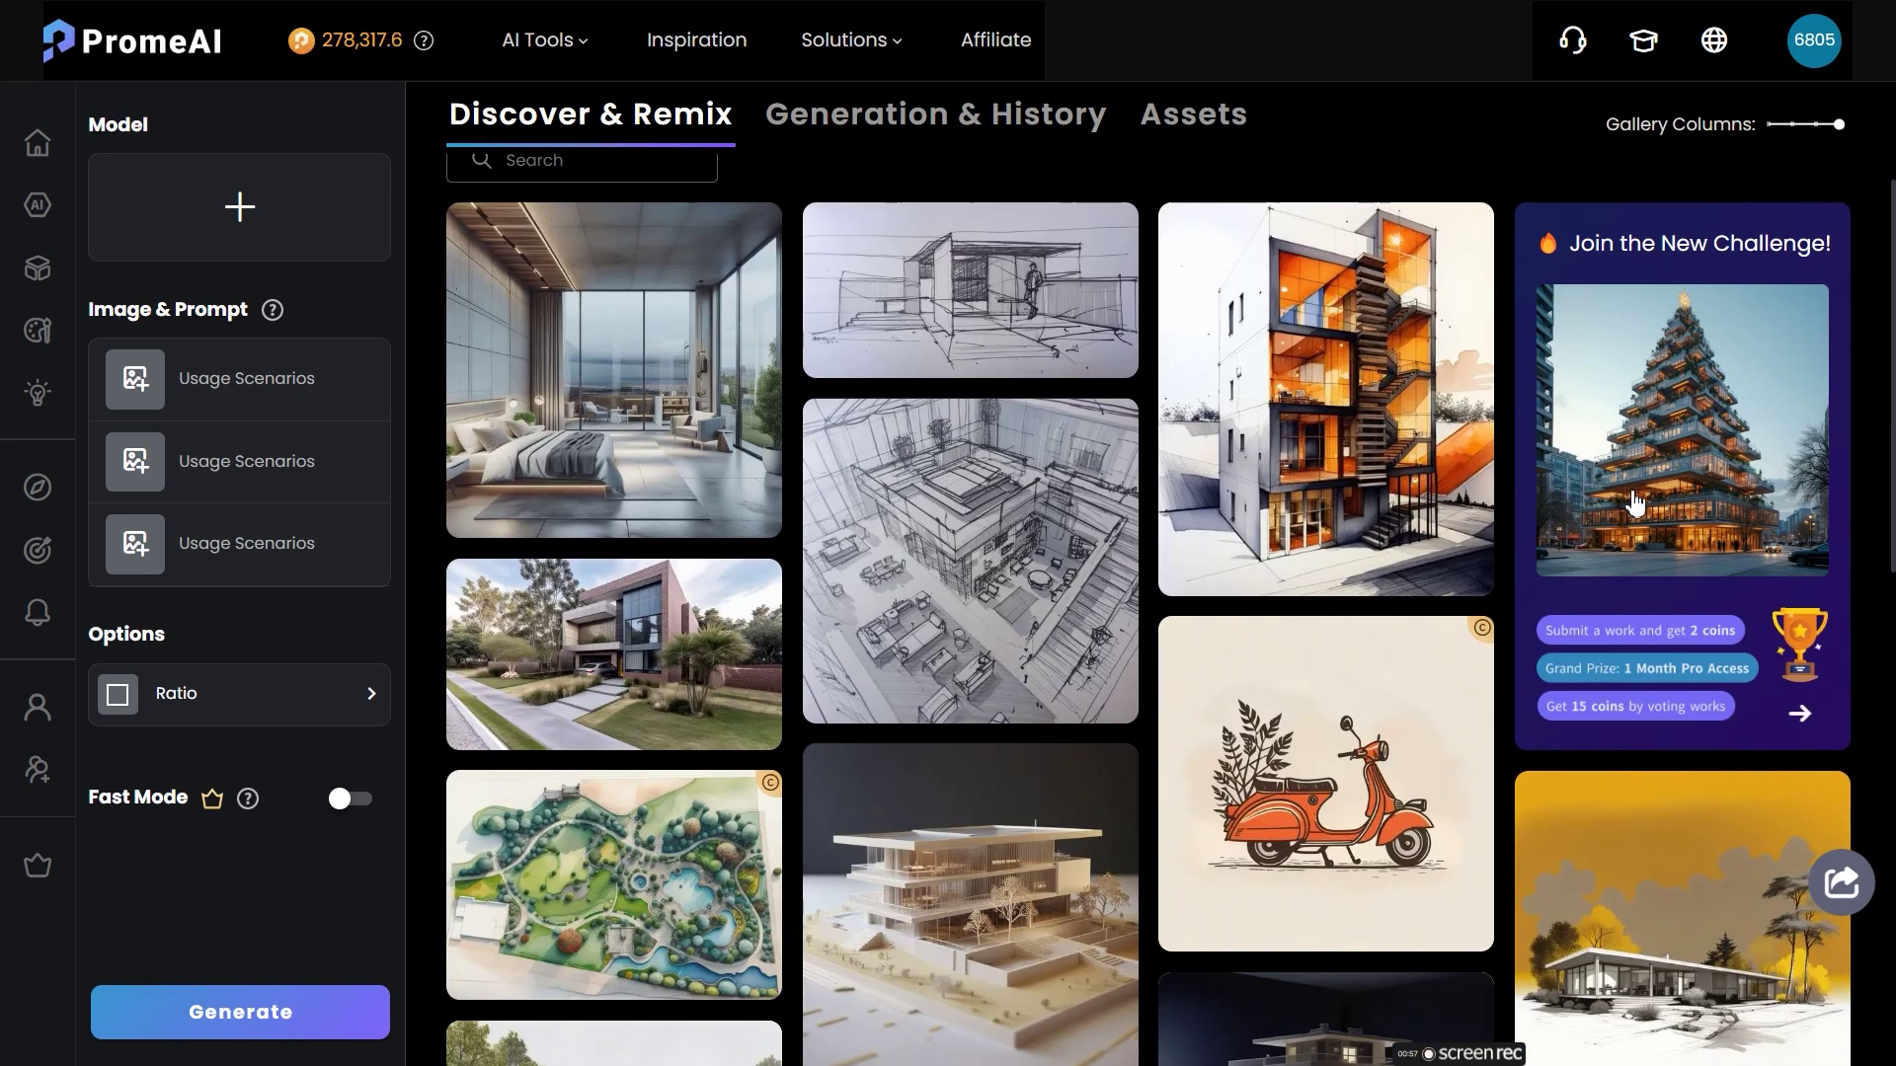
{"action": "scroll", "coordinate": [1634, 513], "scroll_direction": "down", "scroll_amount": 4}
{"action": "scroll", "coordinate": [1481, 464], "scroll_direction": "down", "scroll_amount": 4}
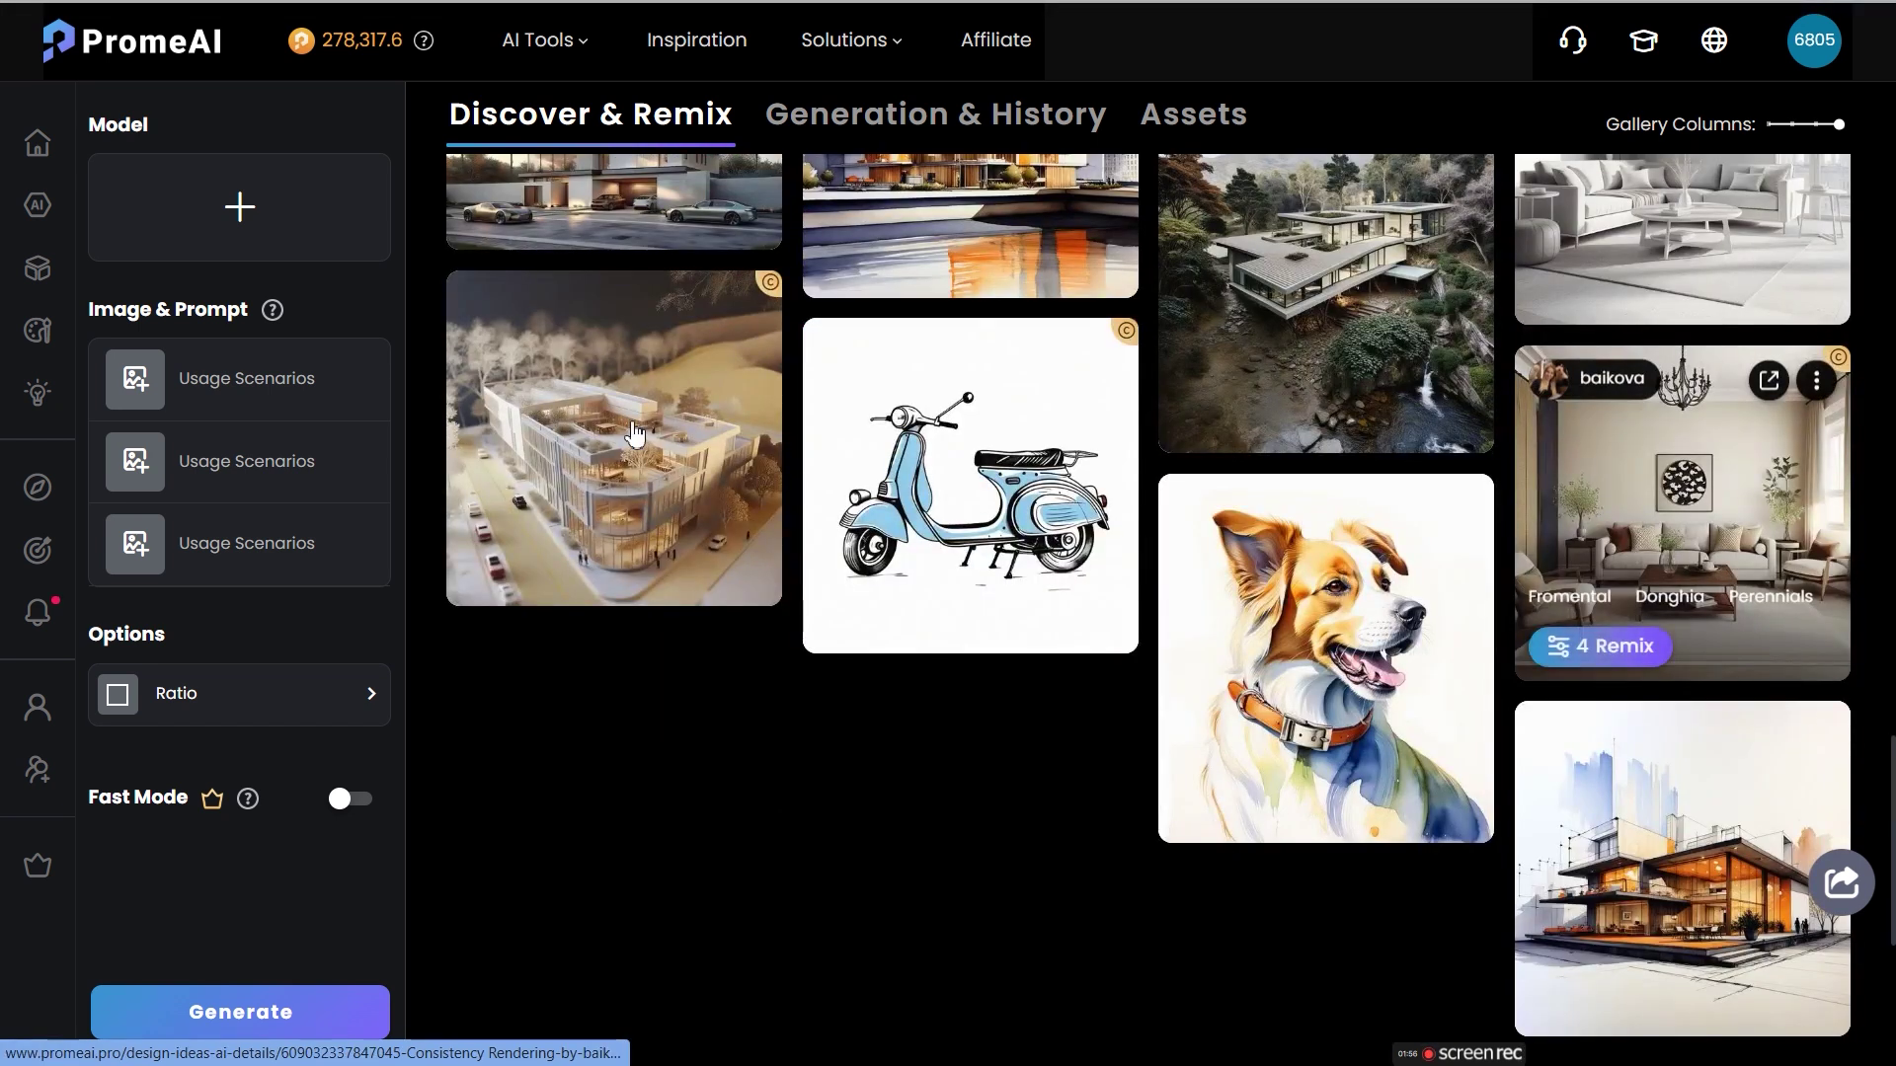
{"action": "left_click", "coordinate": [634, 427]}
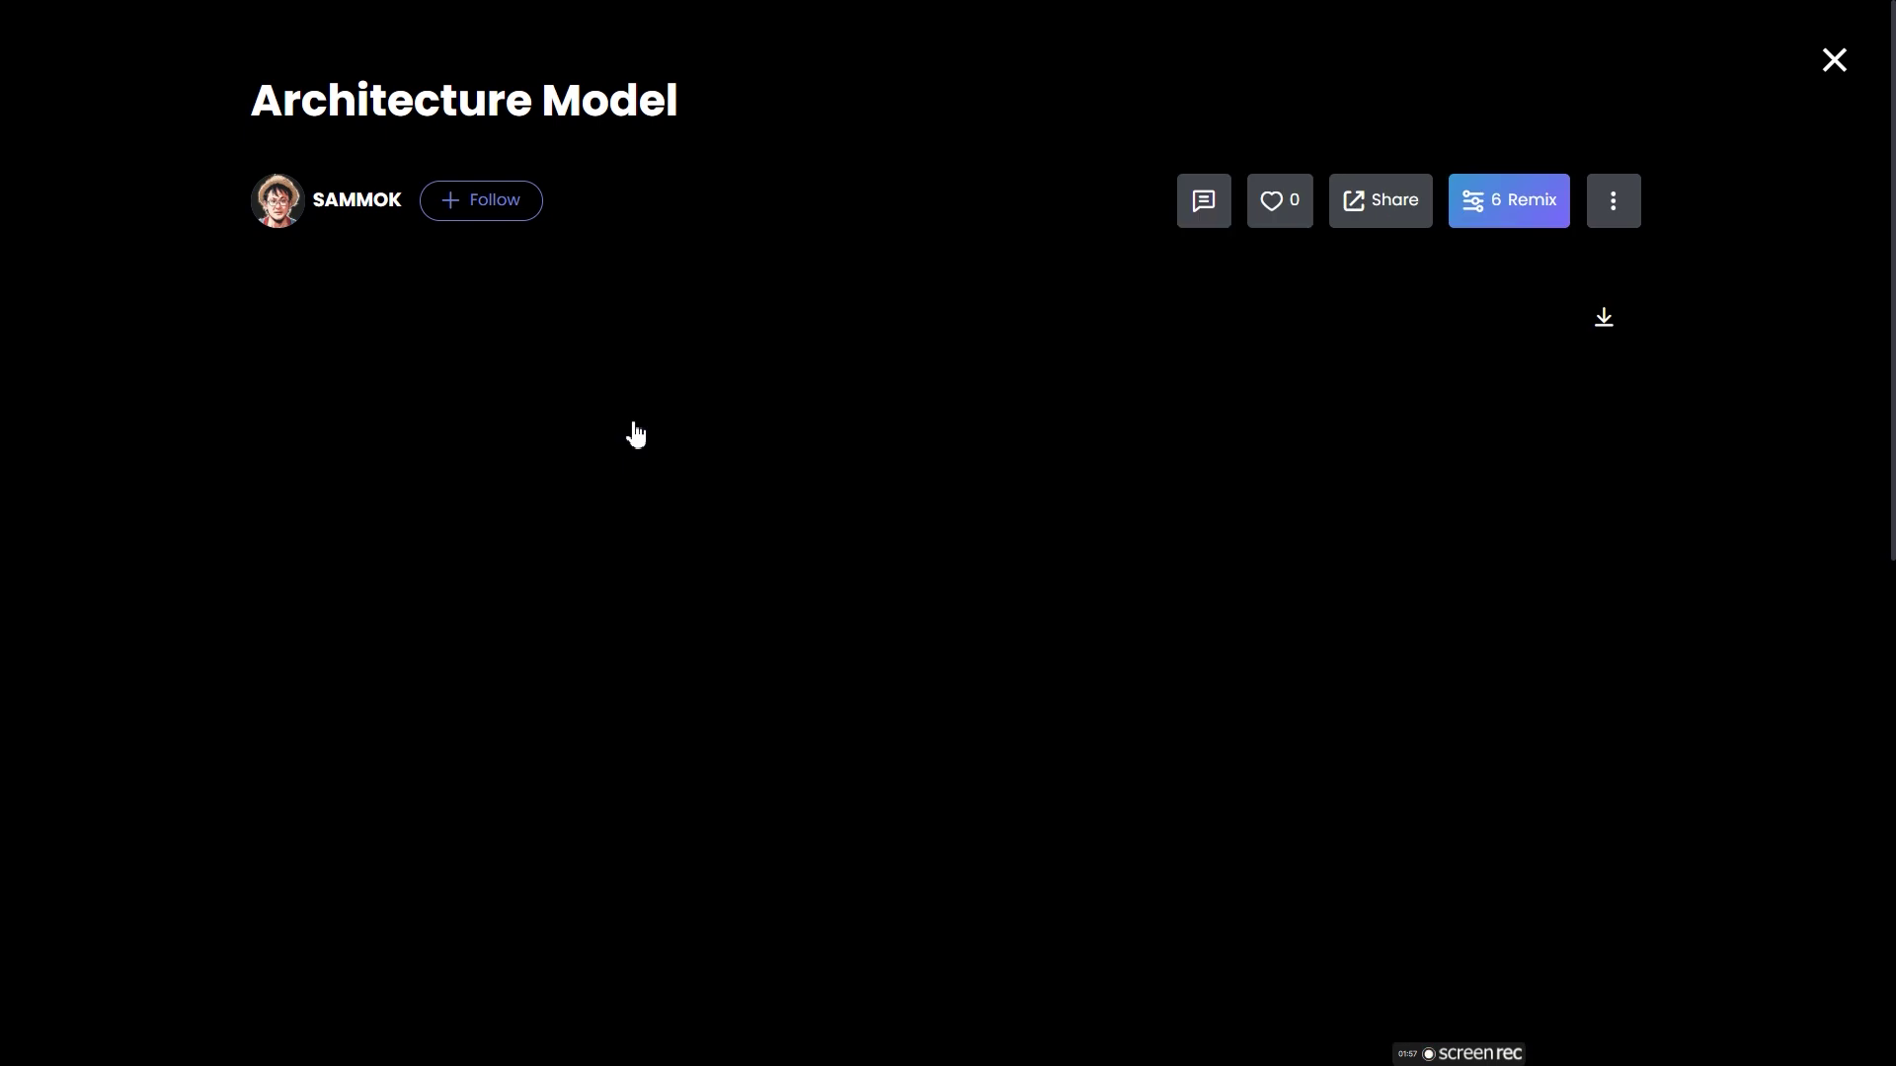
{"action": "scroll", "coordinate": [879, 484], "scroll_direction": "down", "scroll_amount": 2}
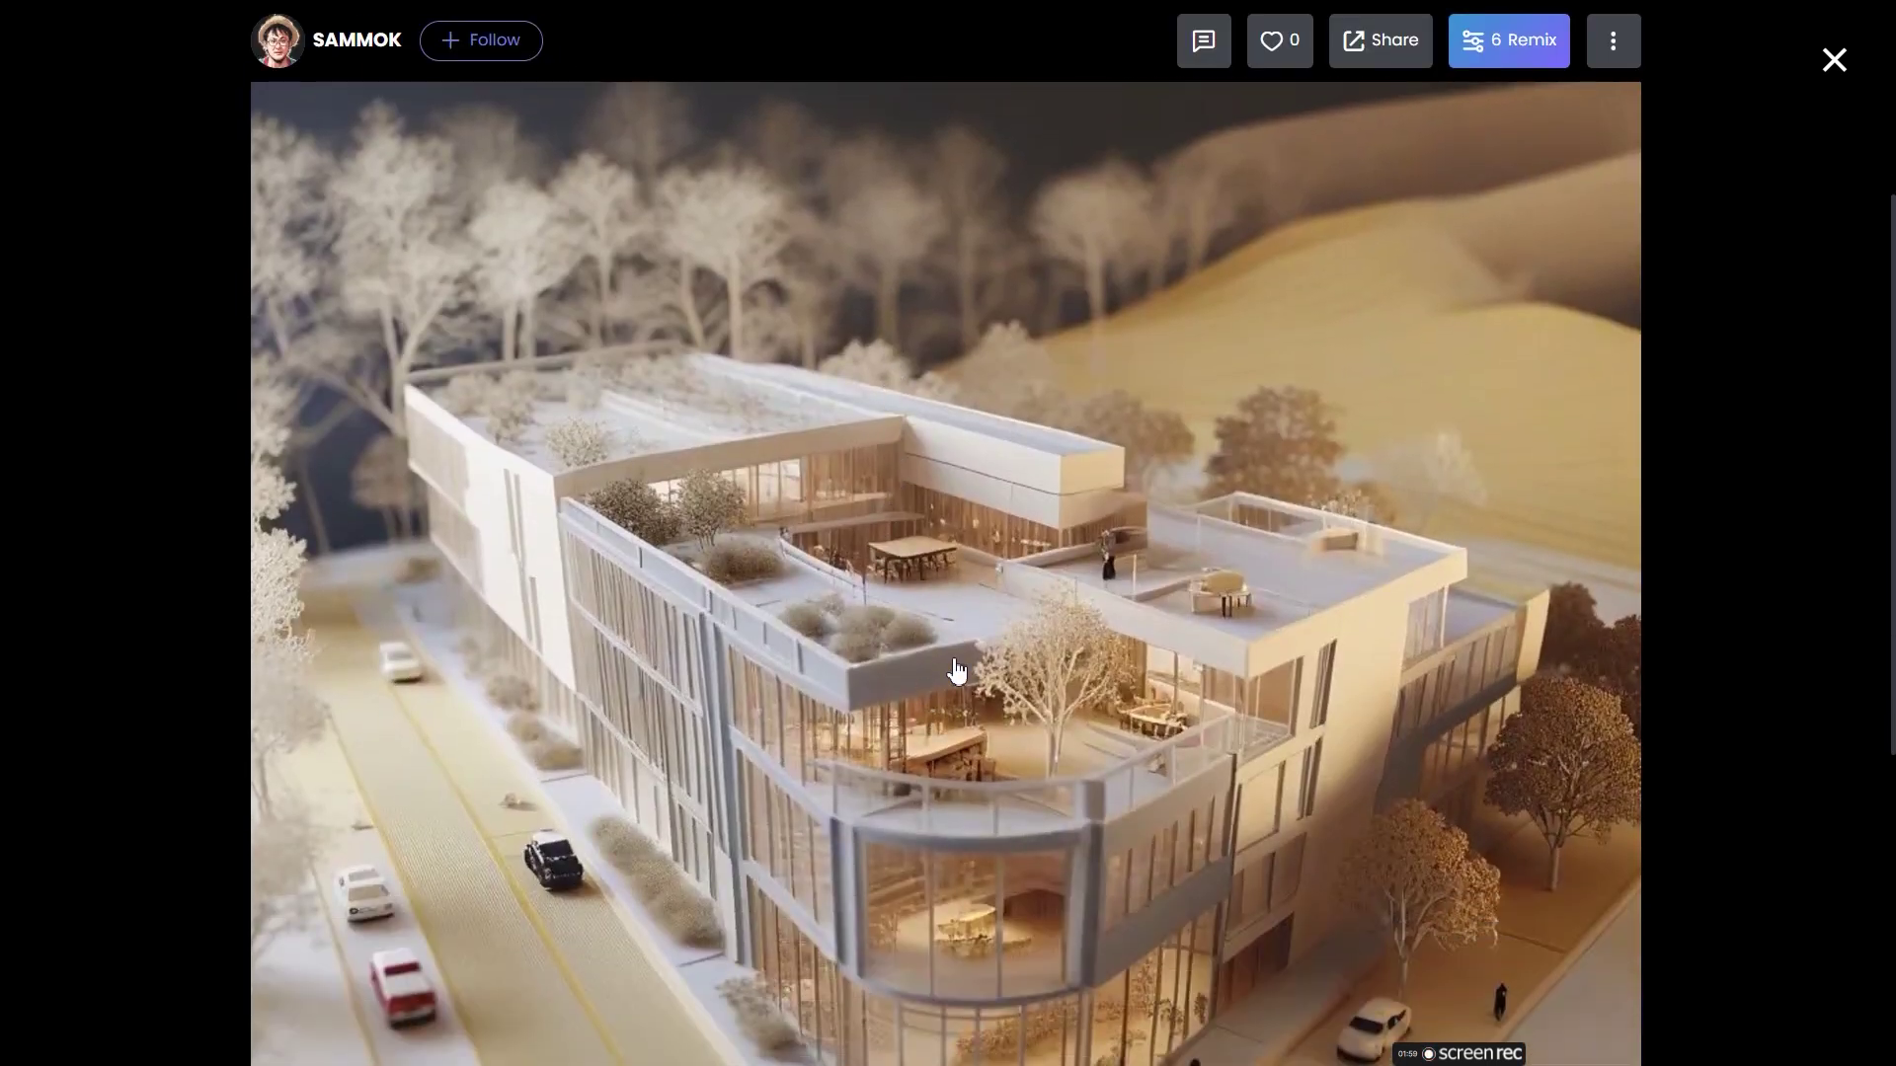
{"action": "scroll", "coordinate": [1386, 501], "scroll_direction": "up", "scroll_amount": 3}
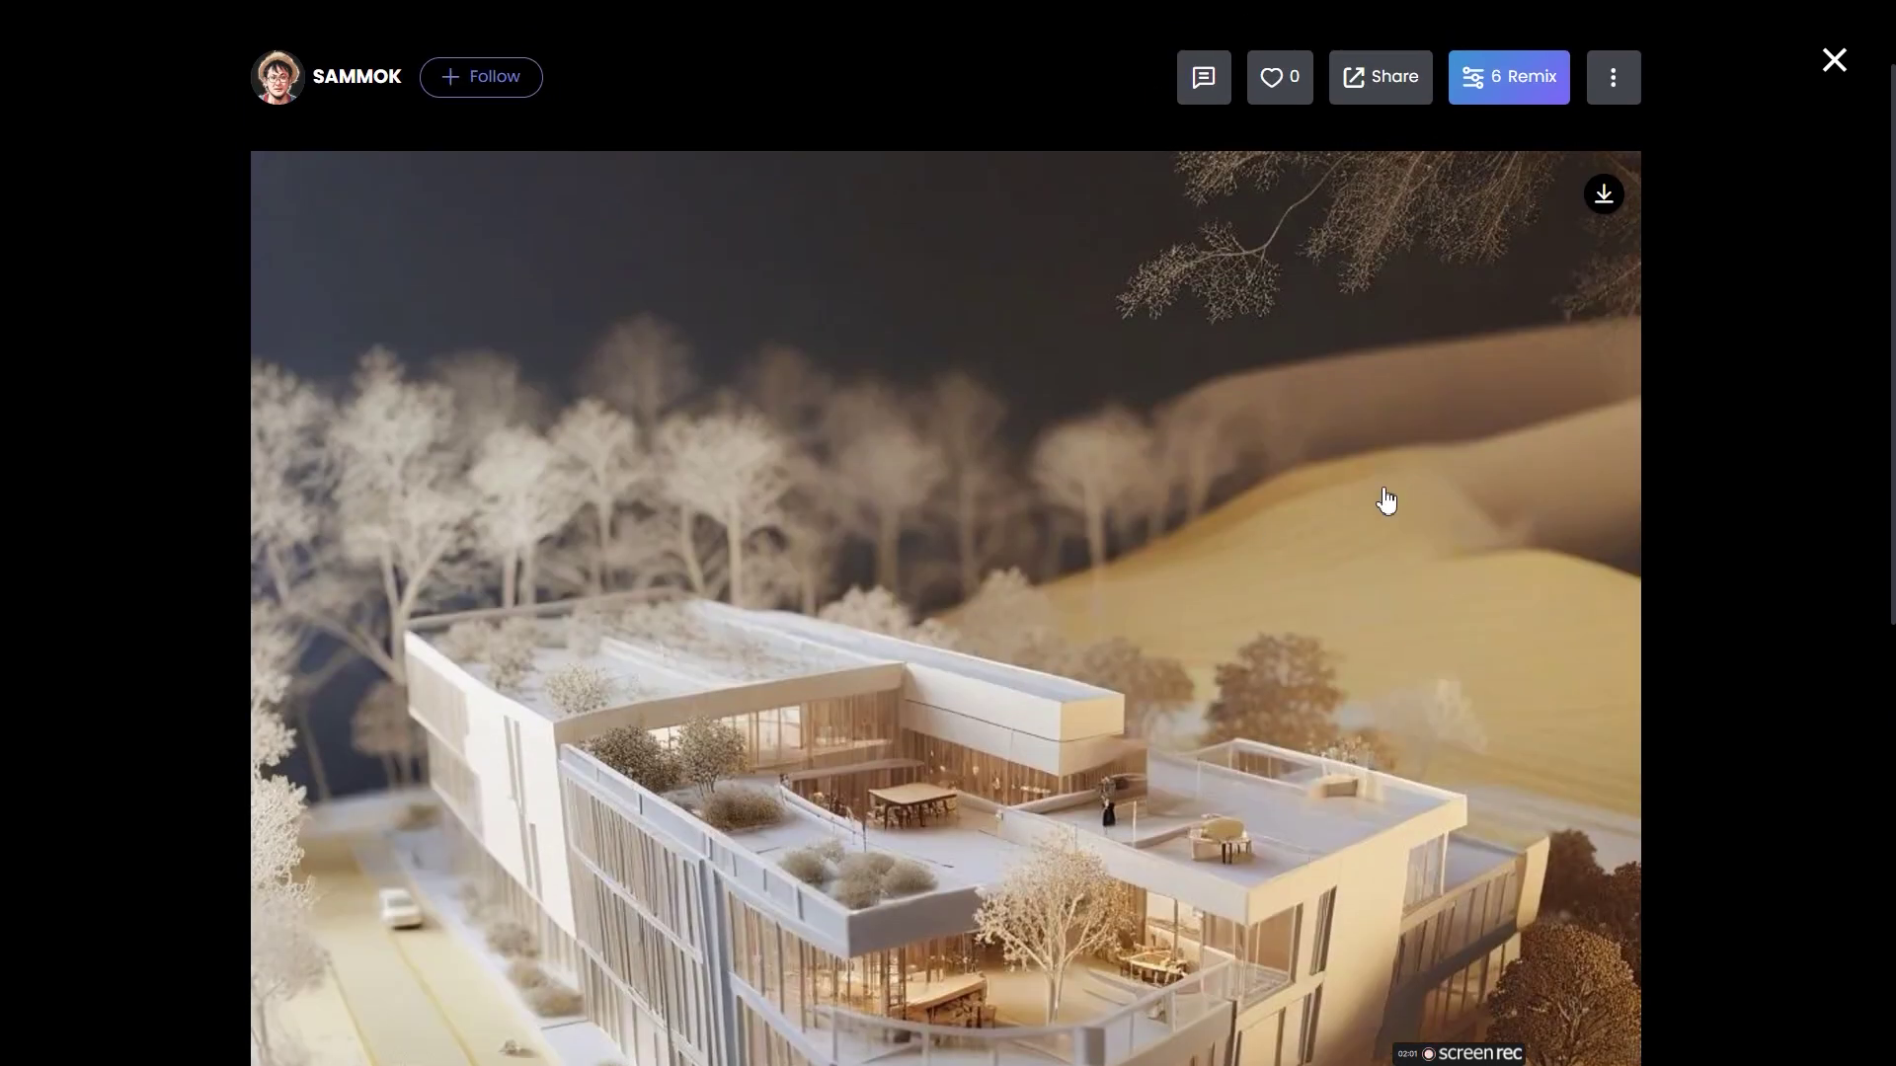
{"action": "left_click", "coordinate": [1526, 79]}
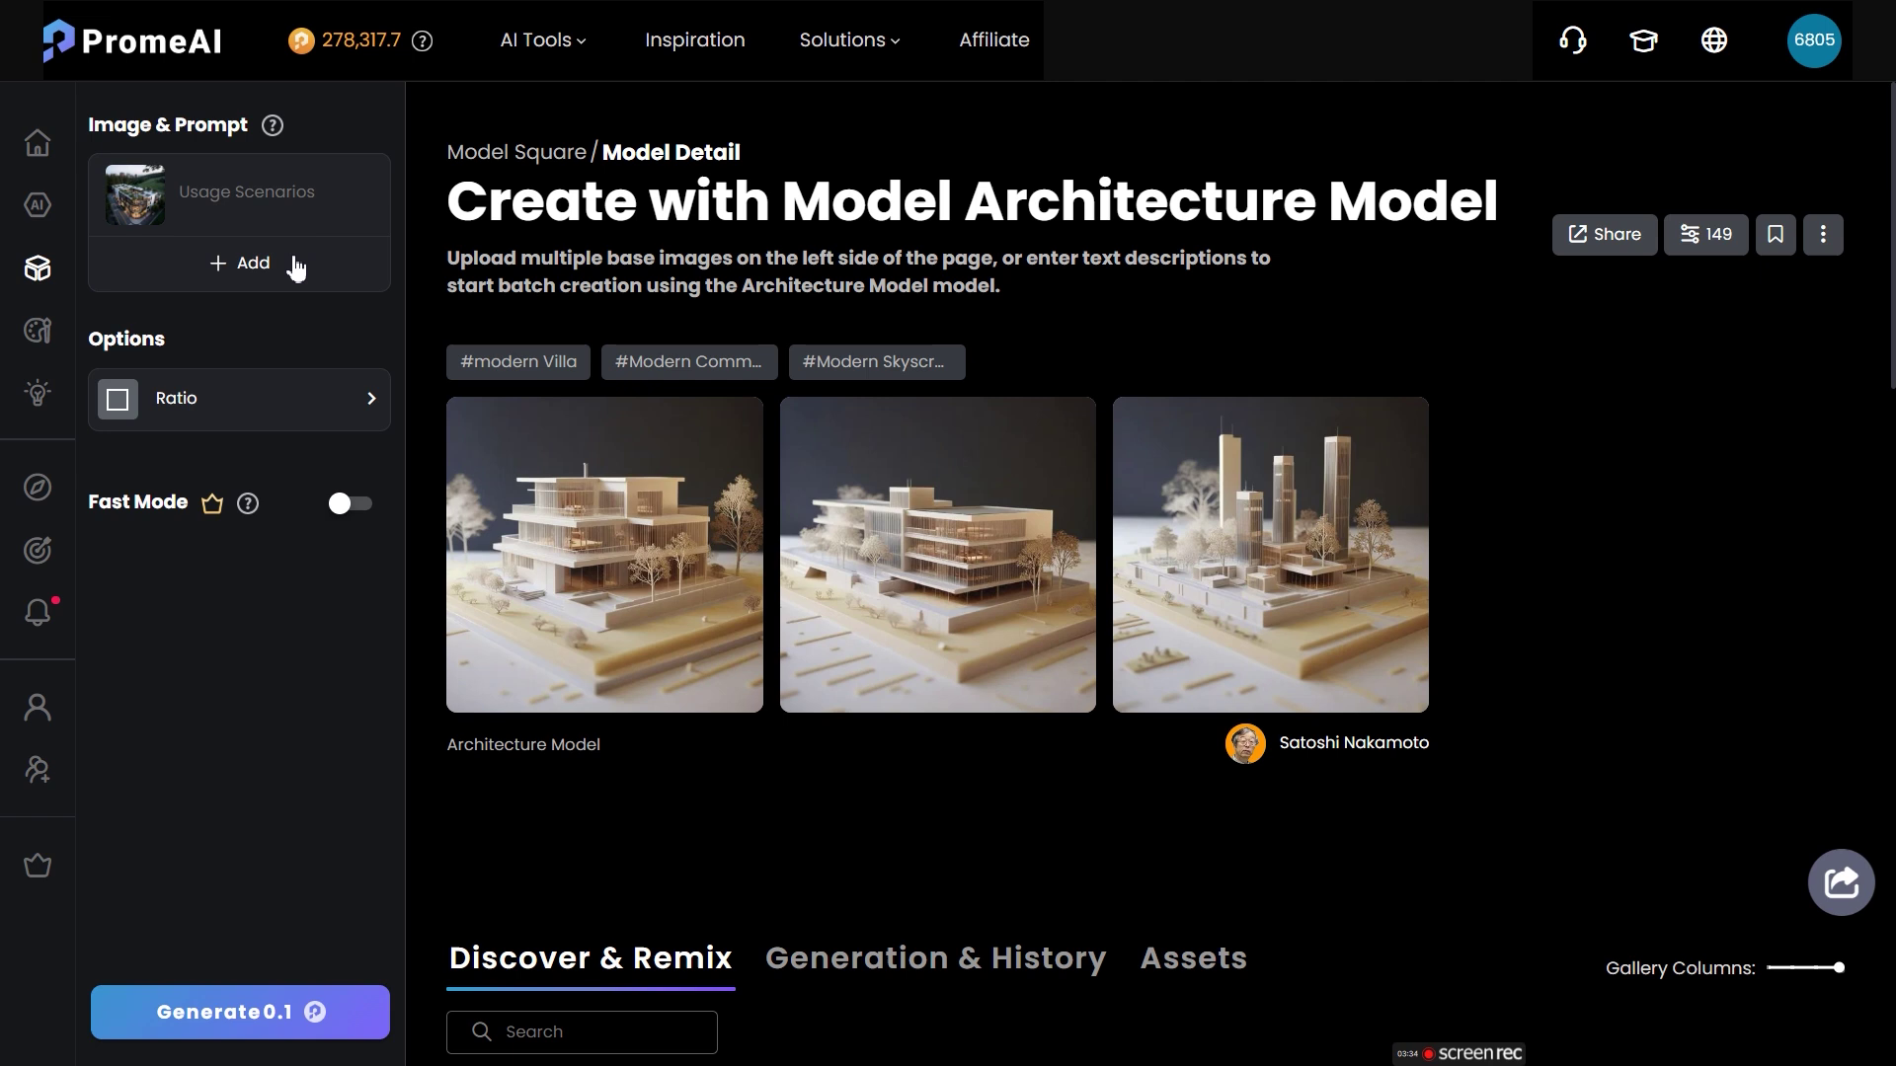
- Upload the villa screenshot, enter the prompt 'modern villa', keep the 1:1 ratio and generate
{"action": "left_click", "coordinate": [139, 197]}
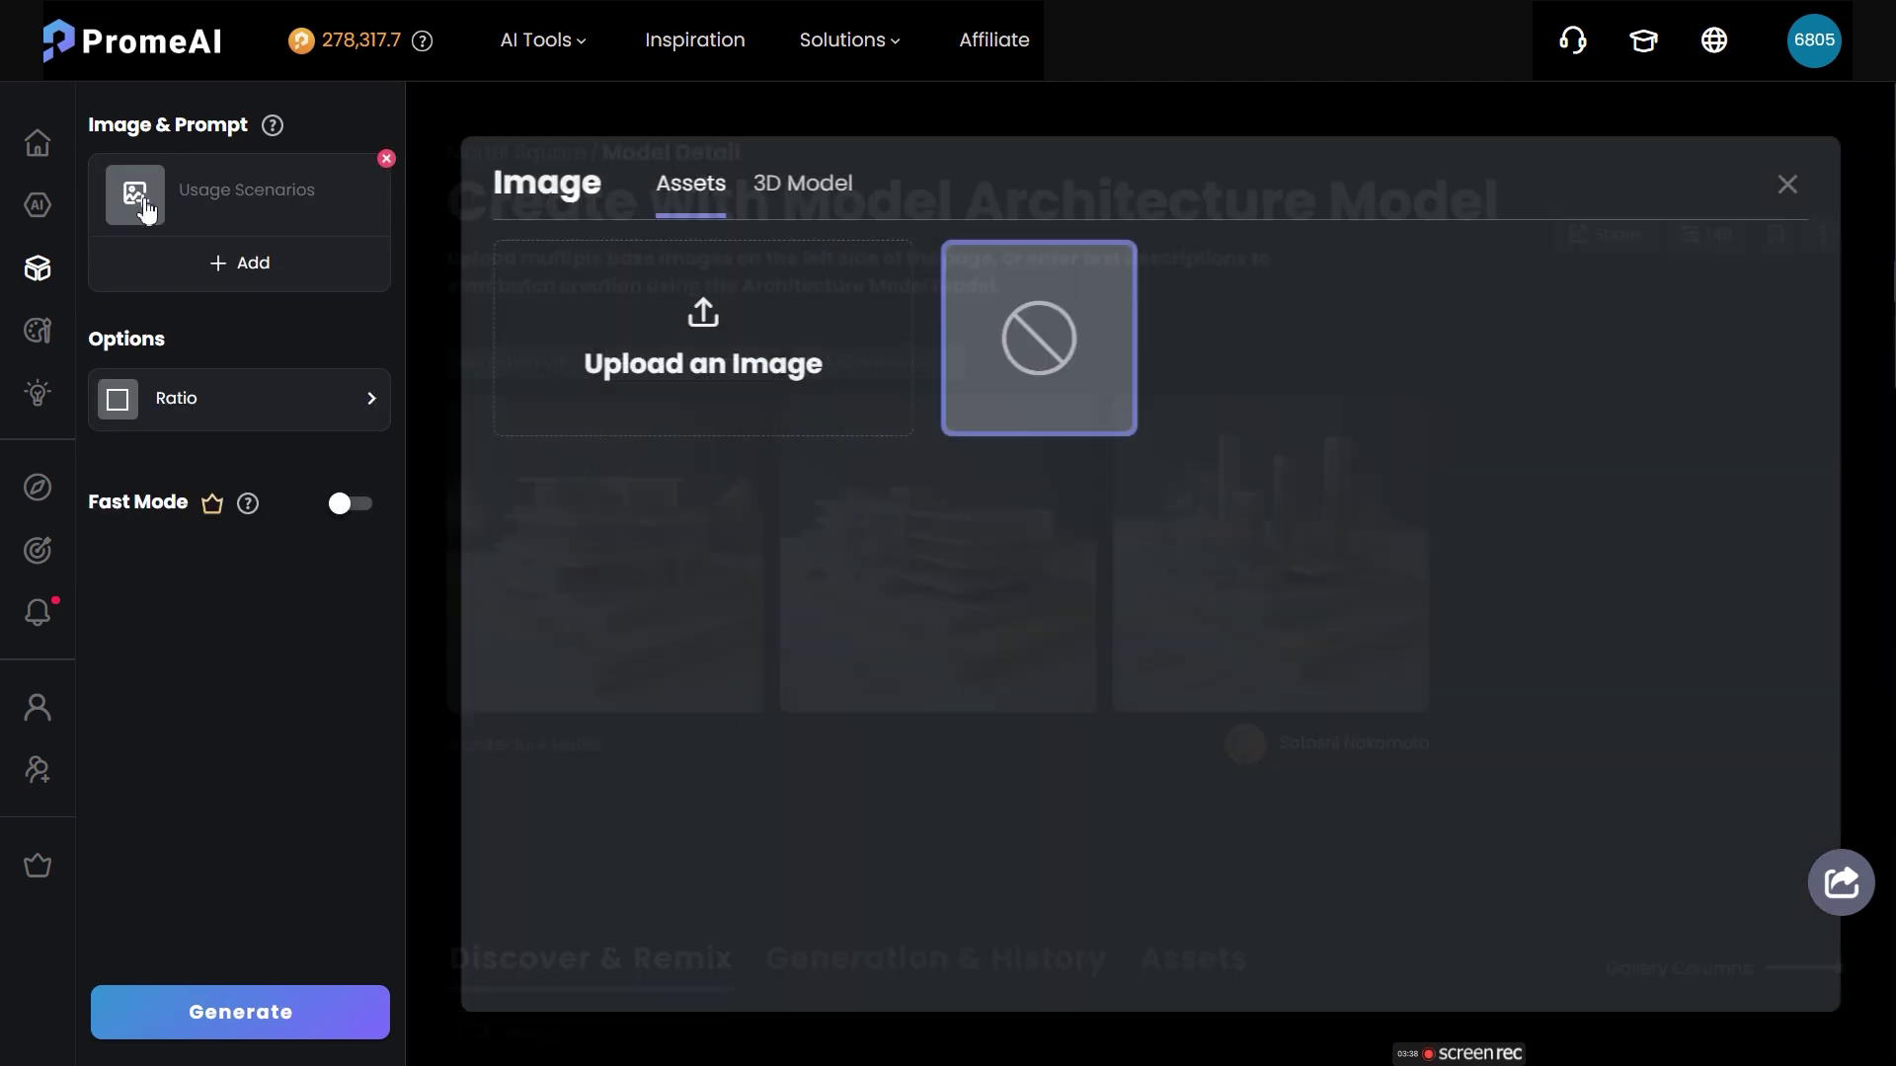
{"action": "type", "text": "modern villa"}
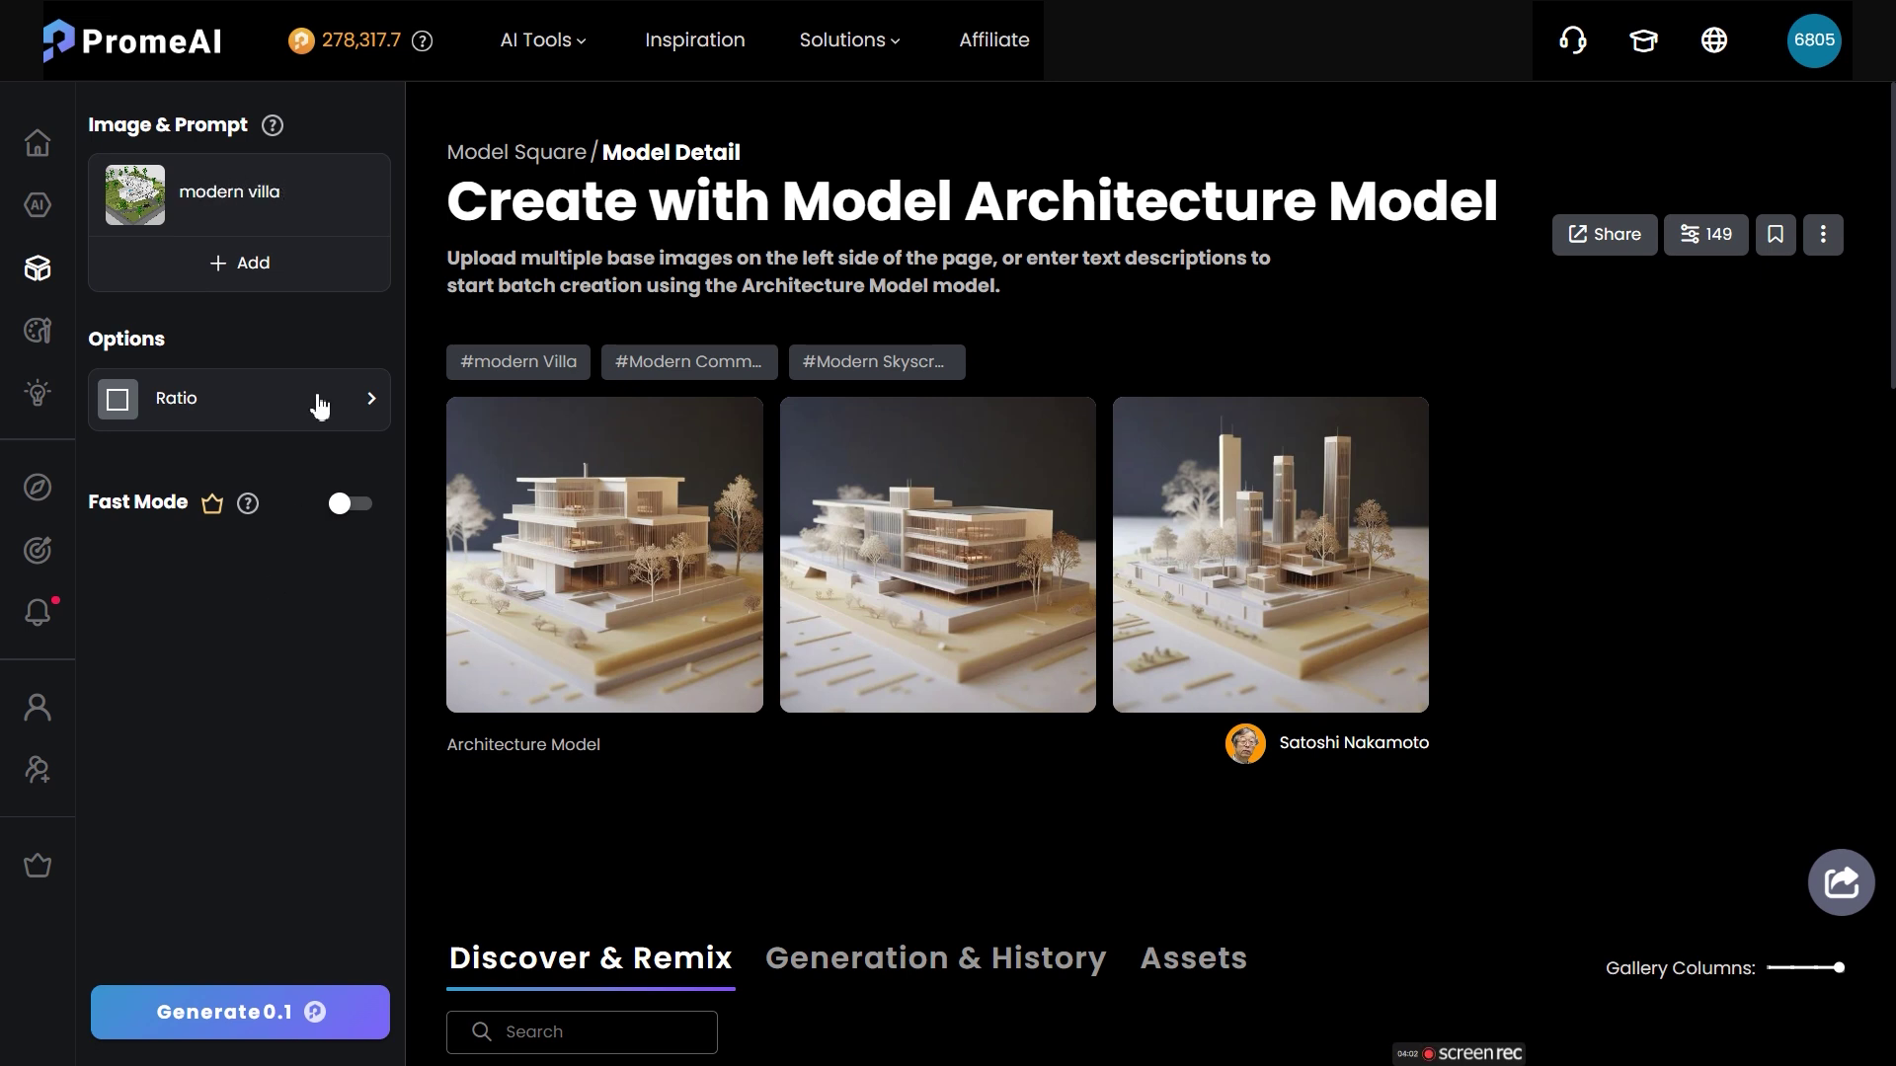
{"action": "left_click", "coordinate": [319, 405]}
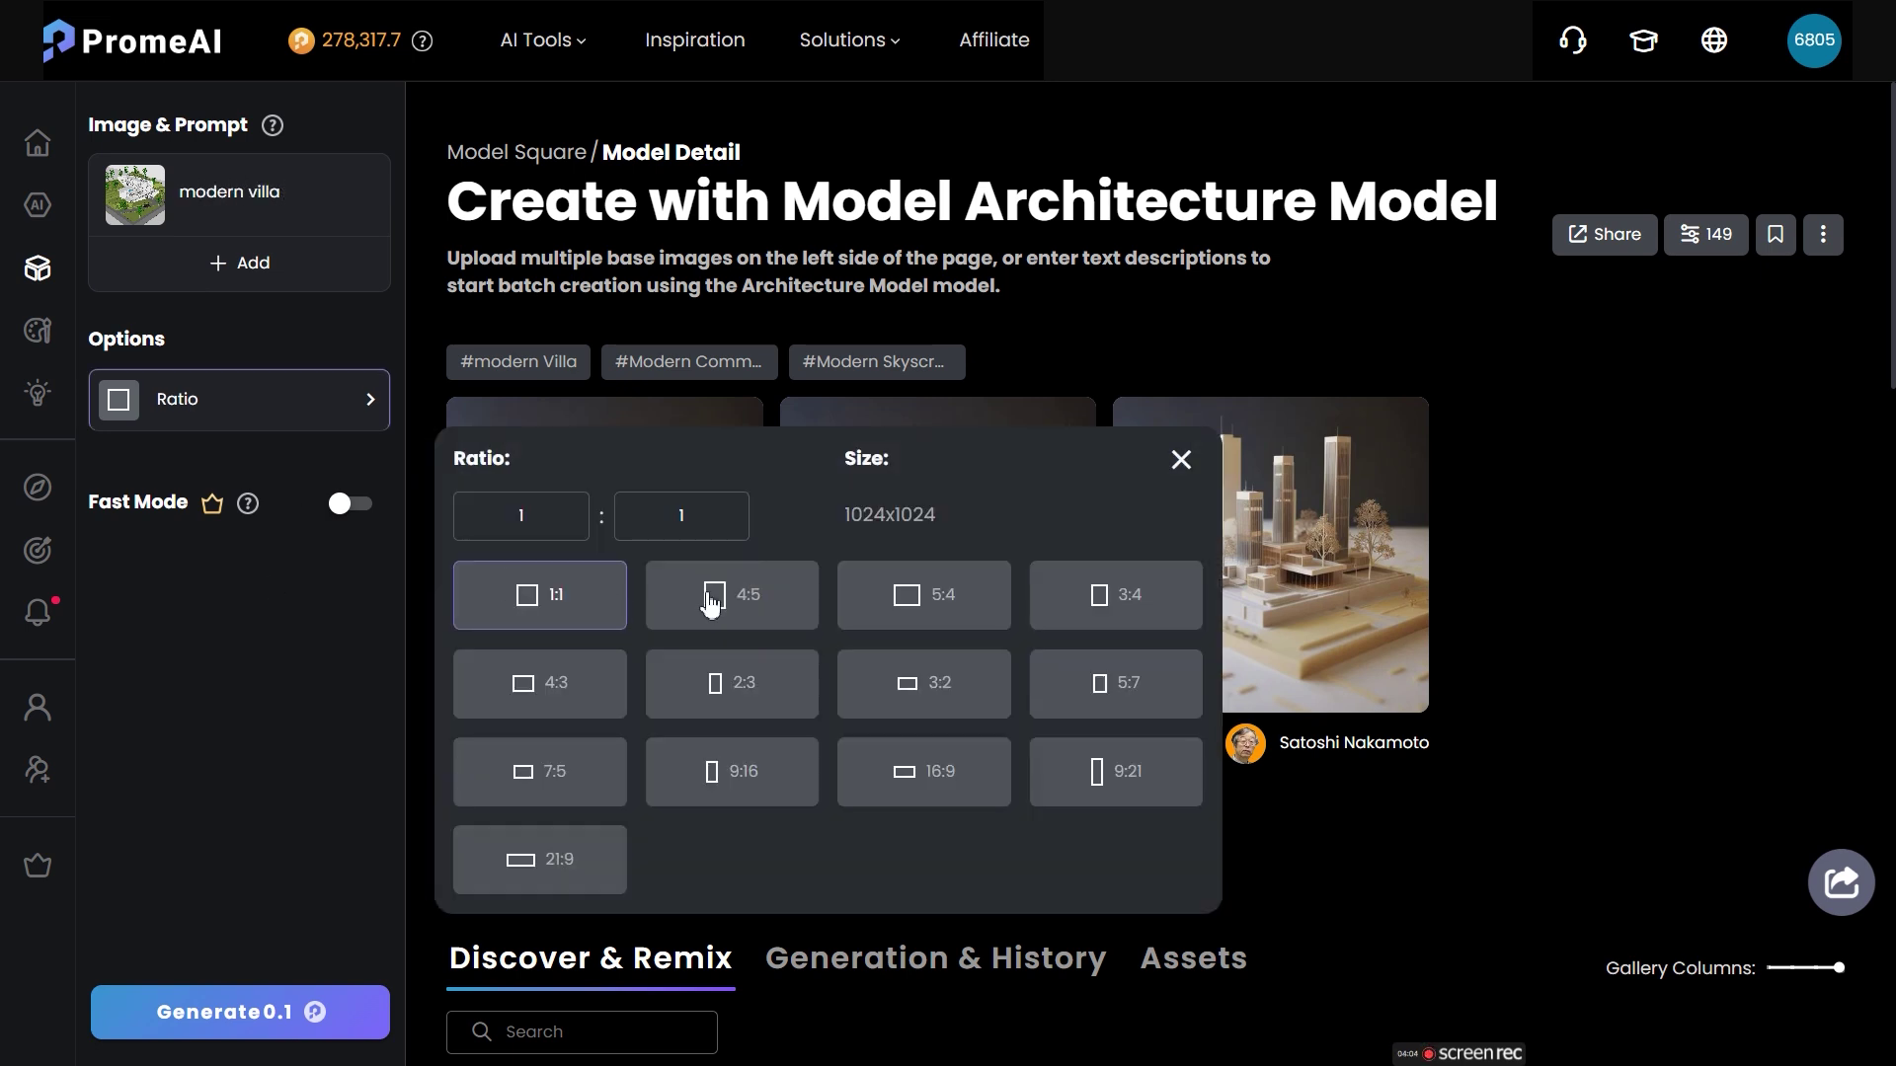
{"action": "left_click", "coordinate": [264, 1022]}
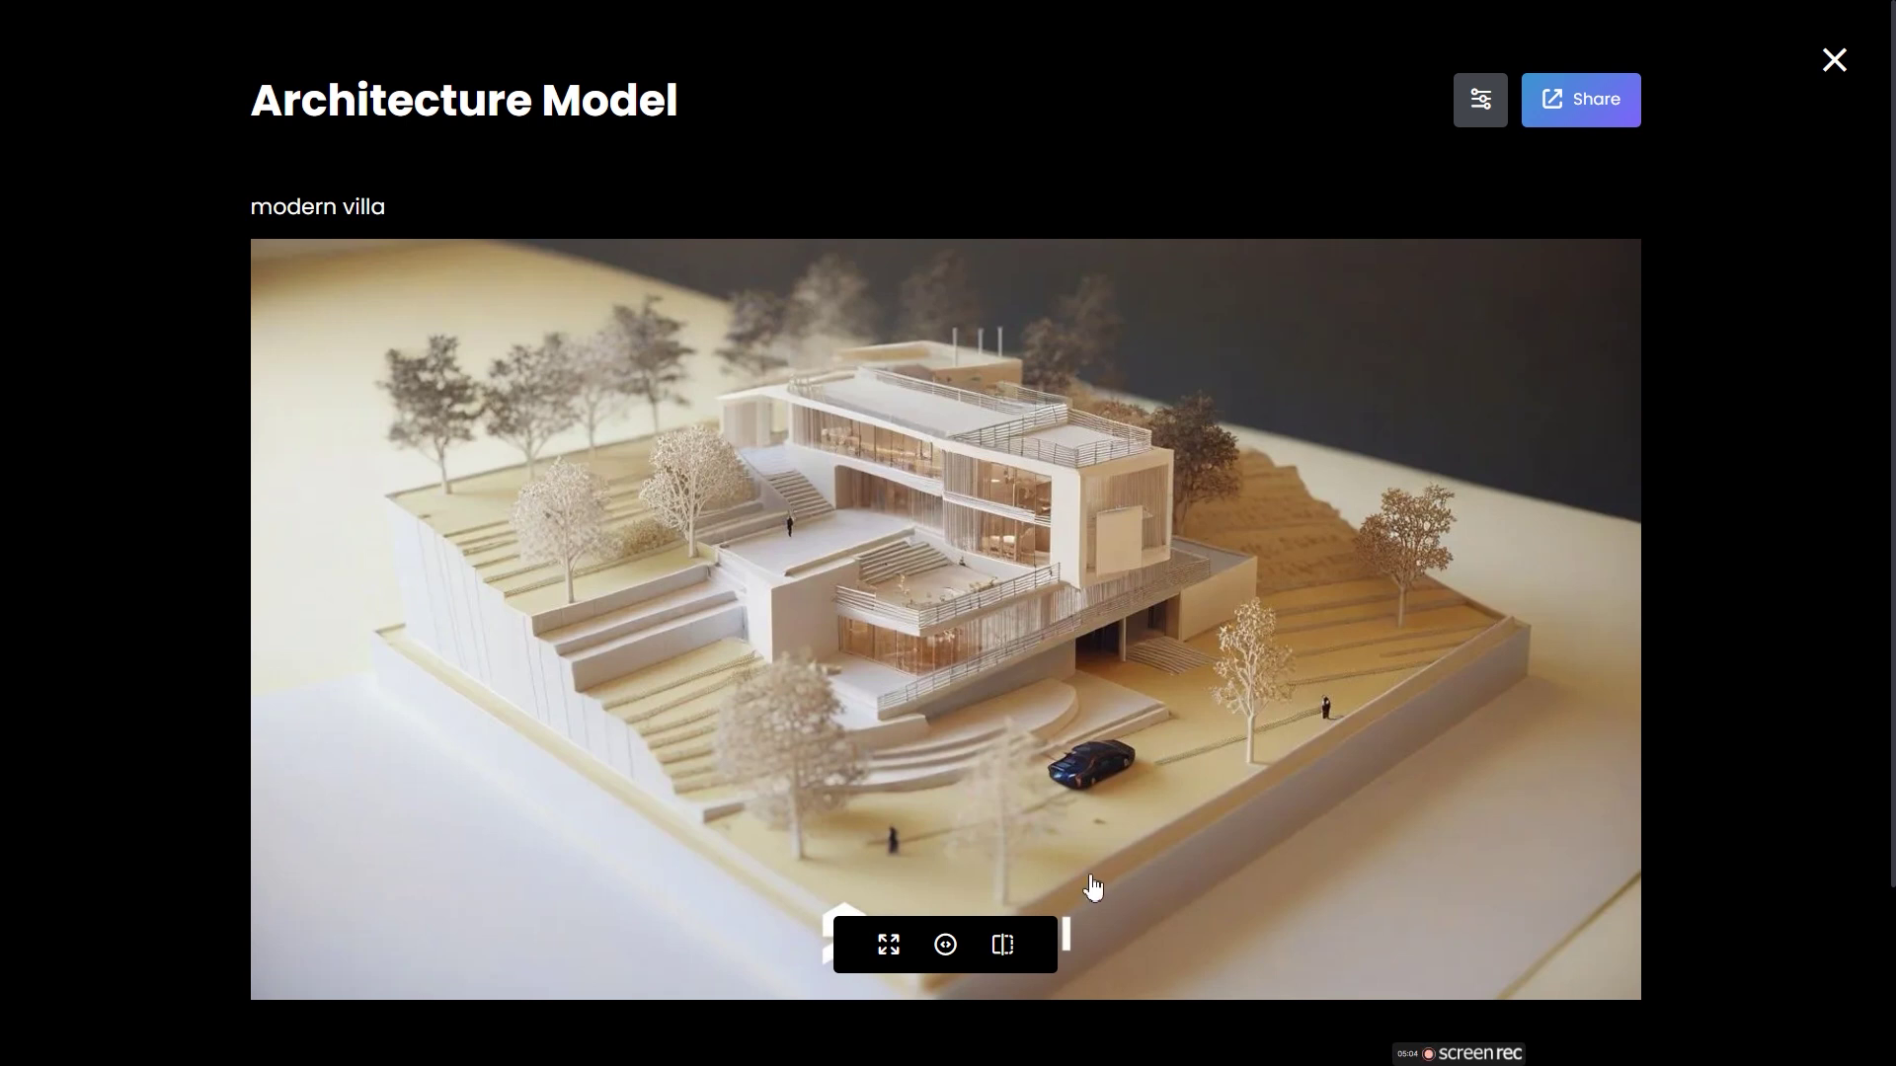
- View the generated maquette and the original villa image side by side at full screen
{"action": "left_click", "coordinate": [1002, 945]}
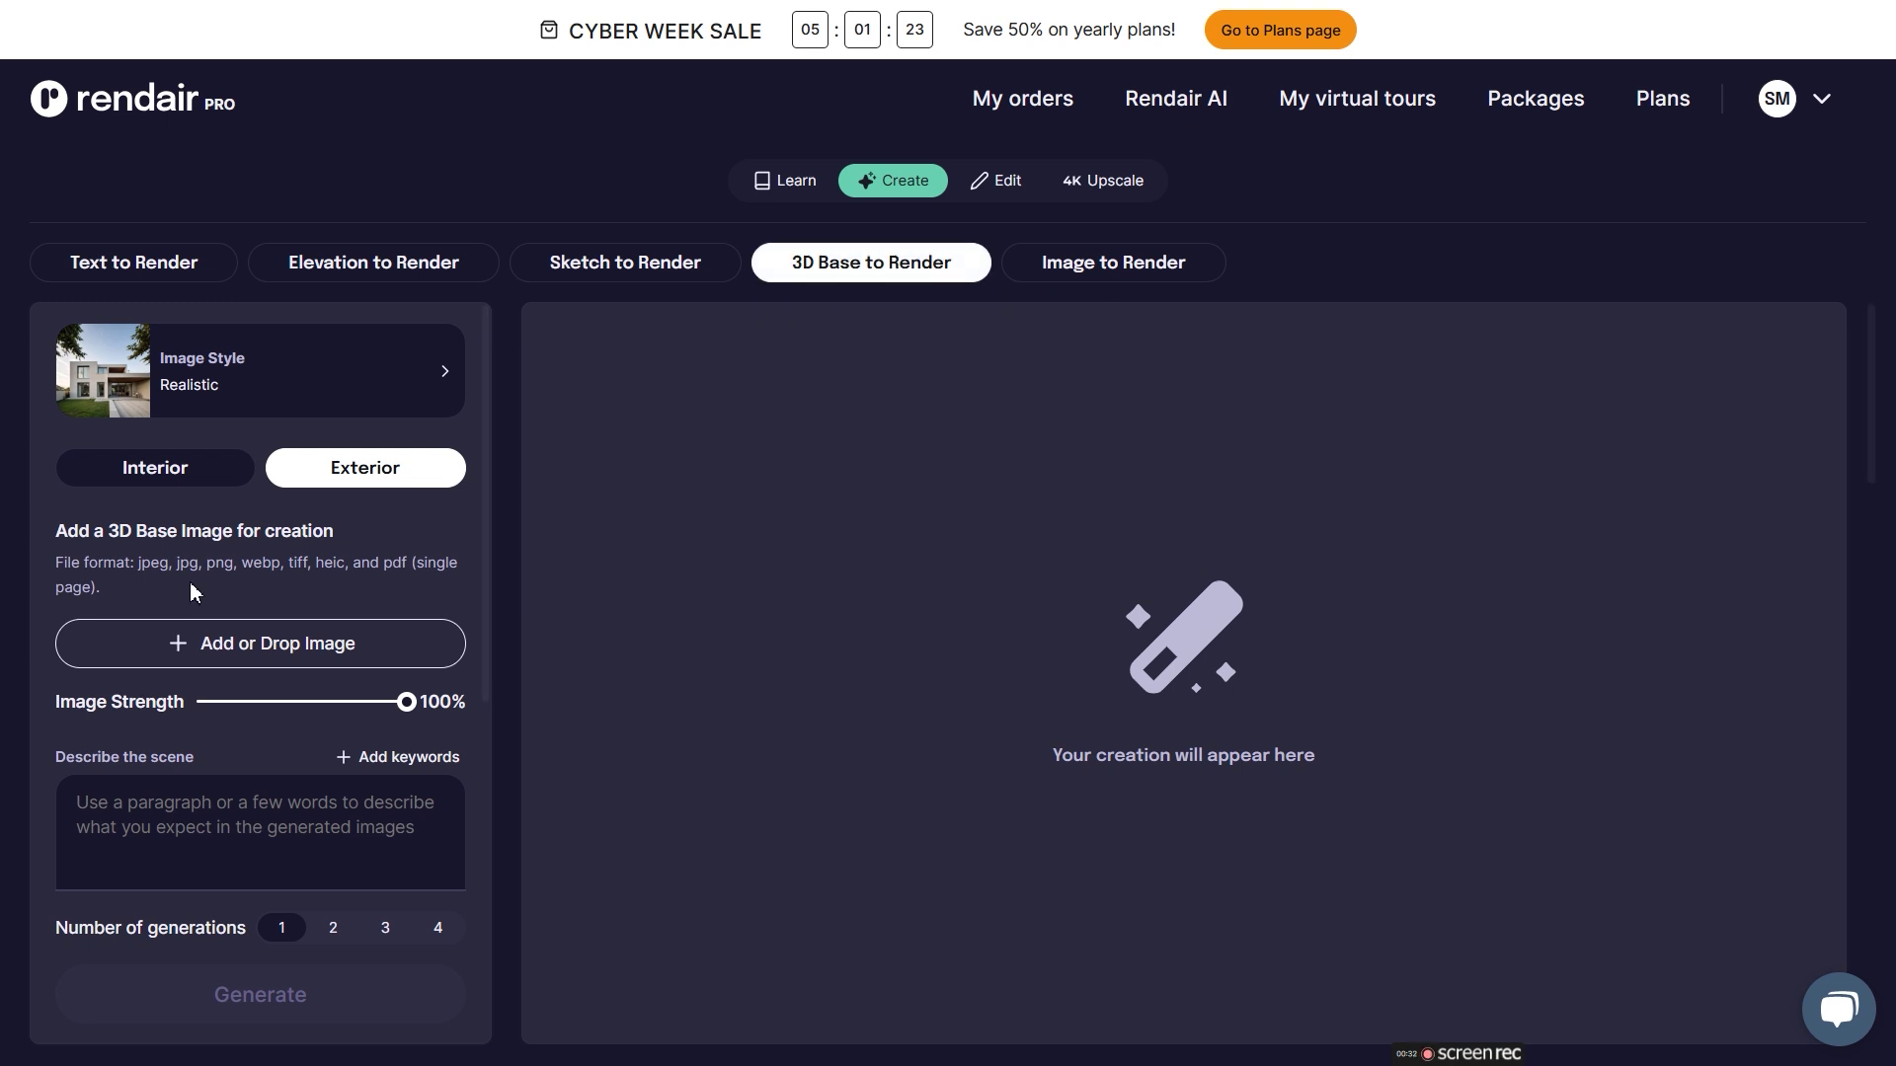
- Check Rendair's image style choices, leaving the style unchanged
{"action": "scroll", "coordinate": [199, 581], "scroll_direction": "down", "scroll_amount": 3}
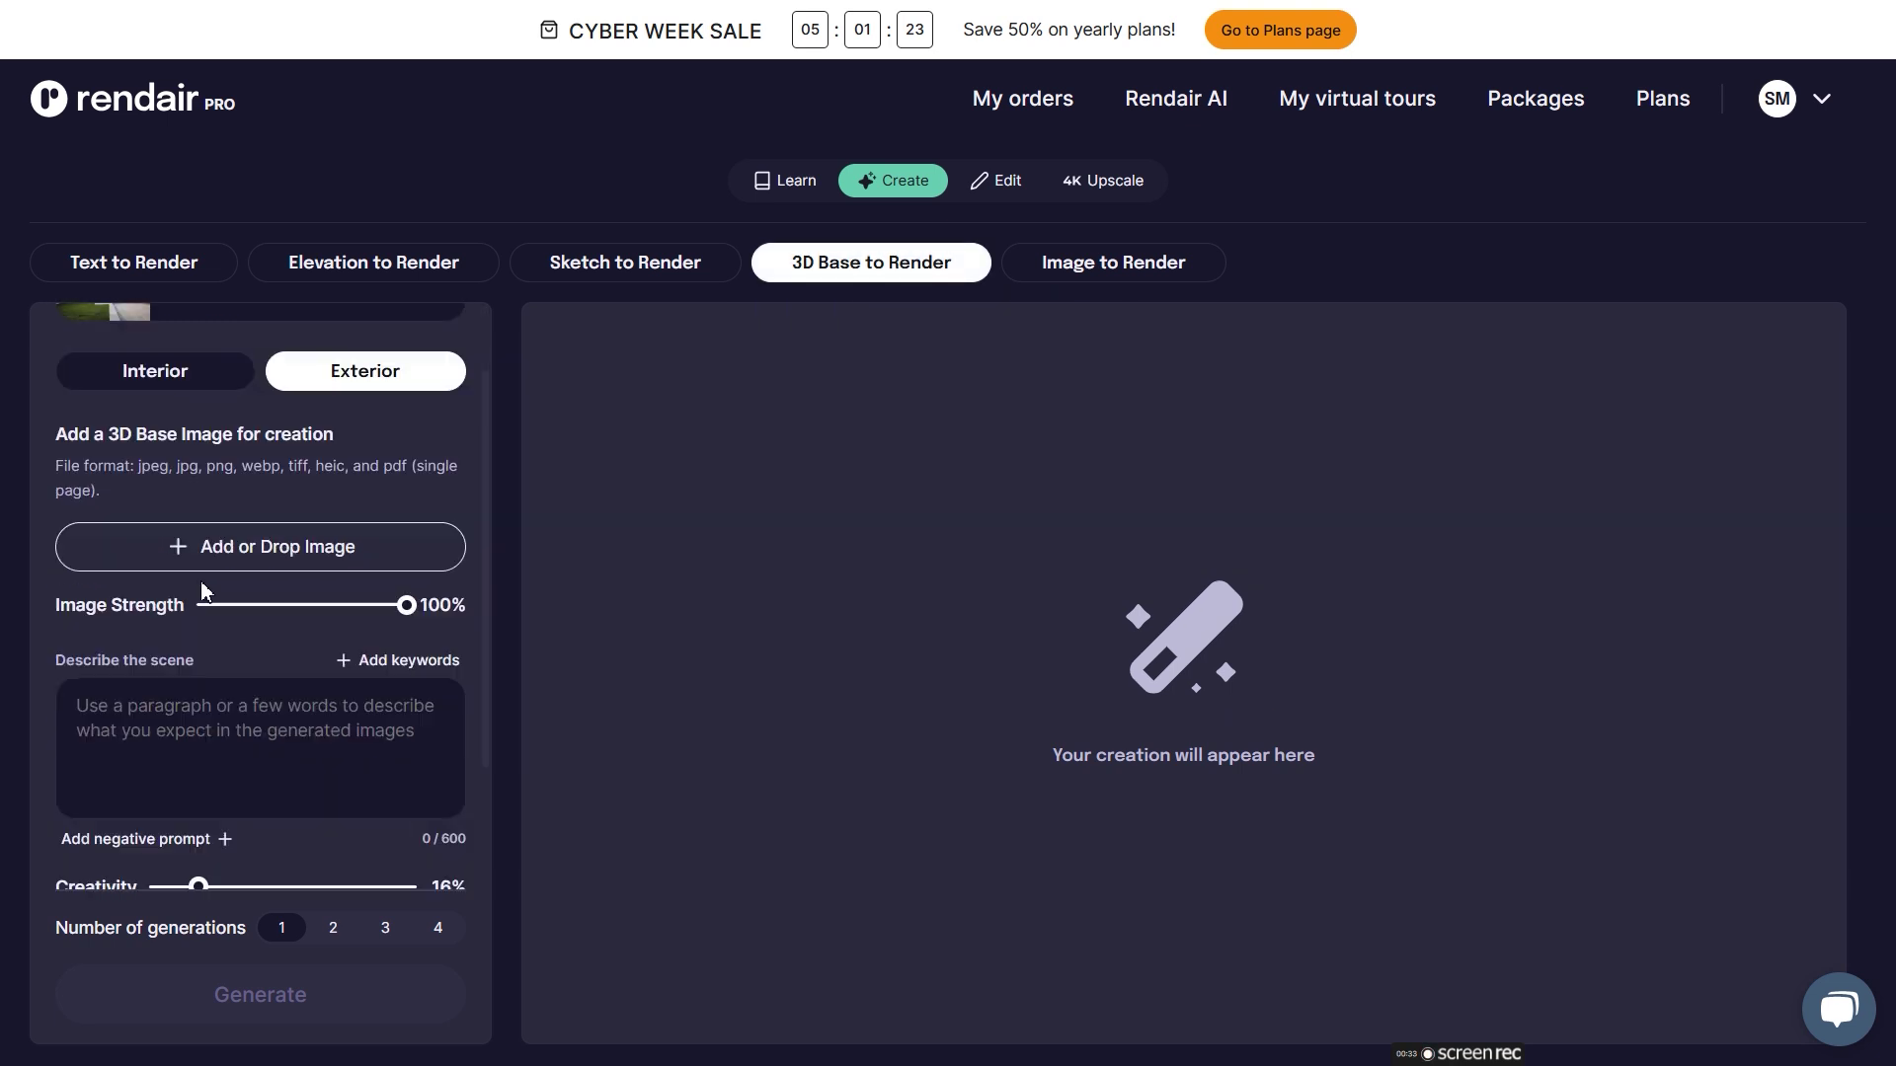
{"action": "scroll", "coordinate": [200, 580], "scroll_direction": "up", "scroll_amount": 3}
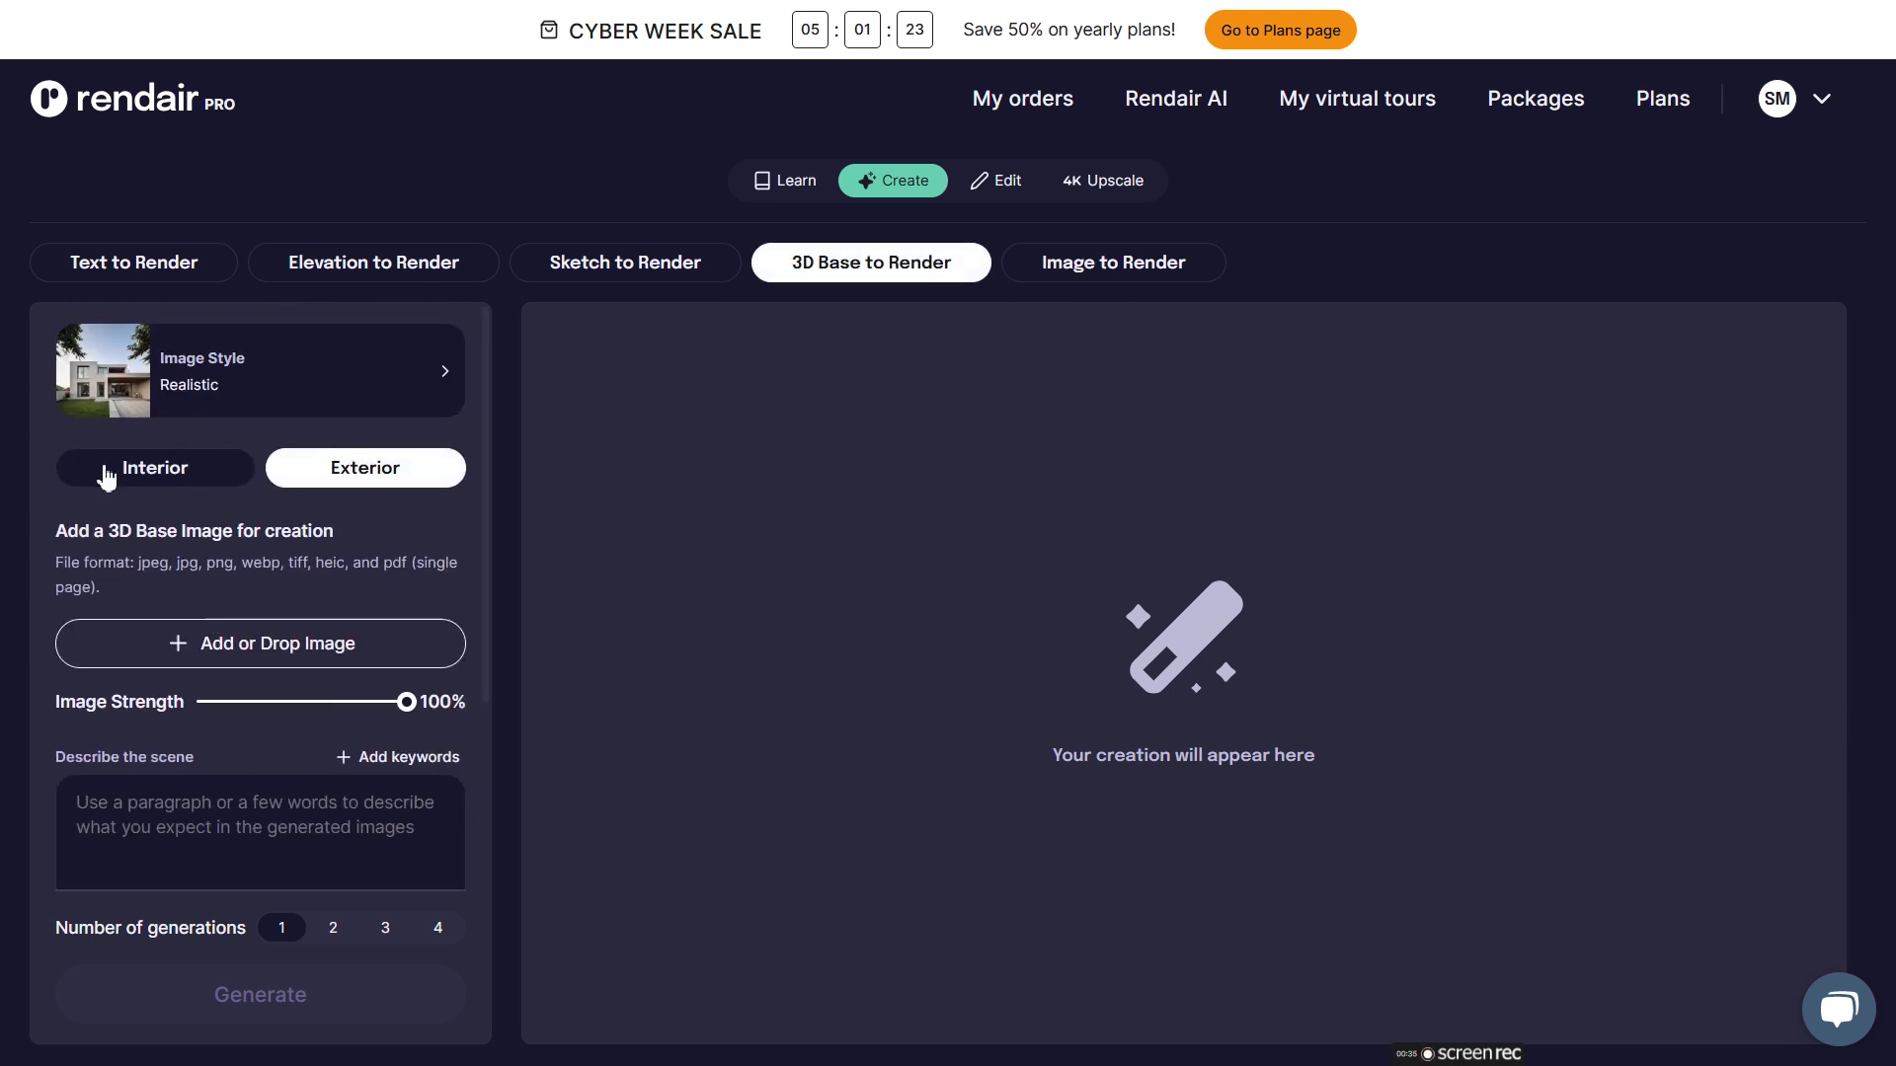
{"action": "left_click", "coordinate": [217, 391]}
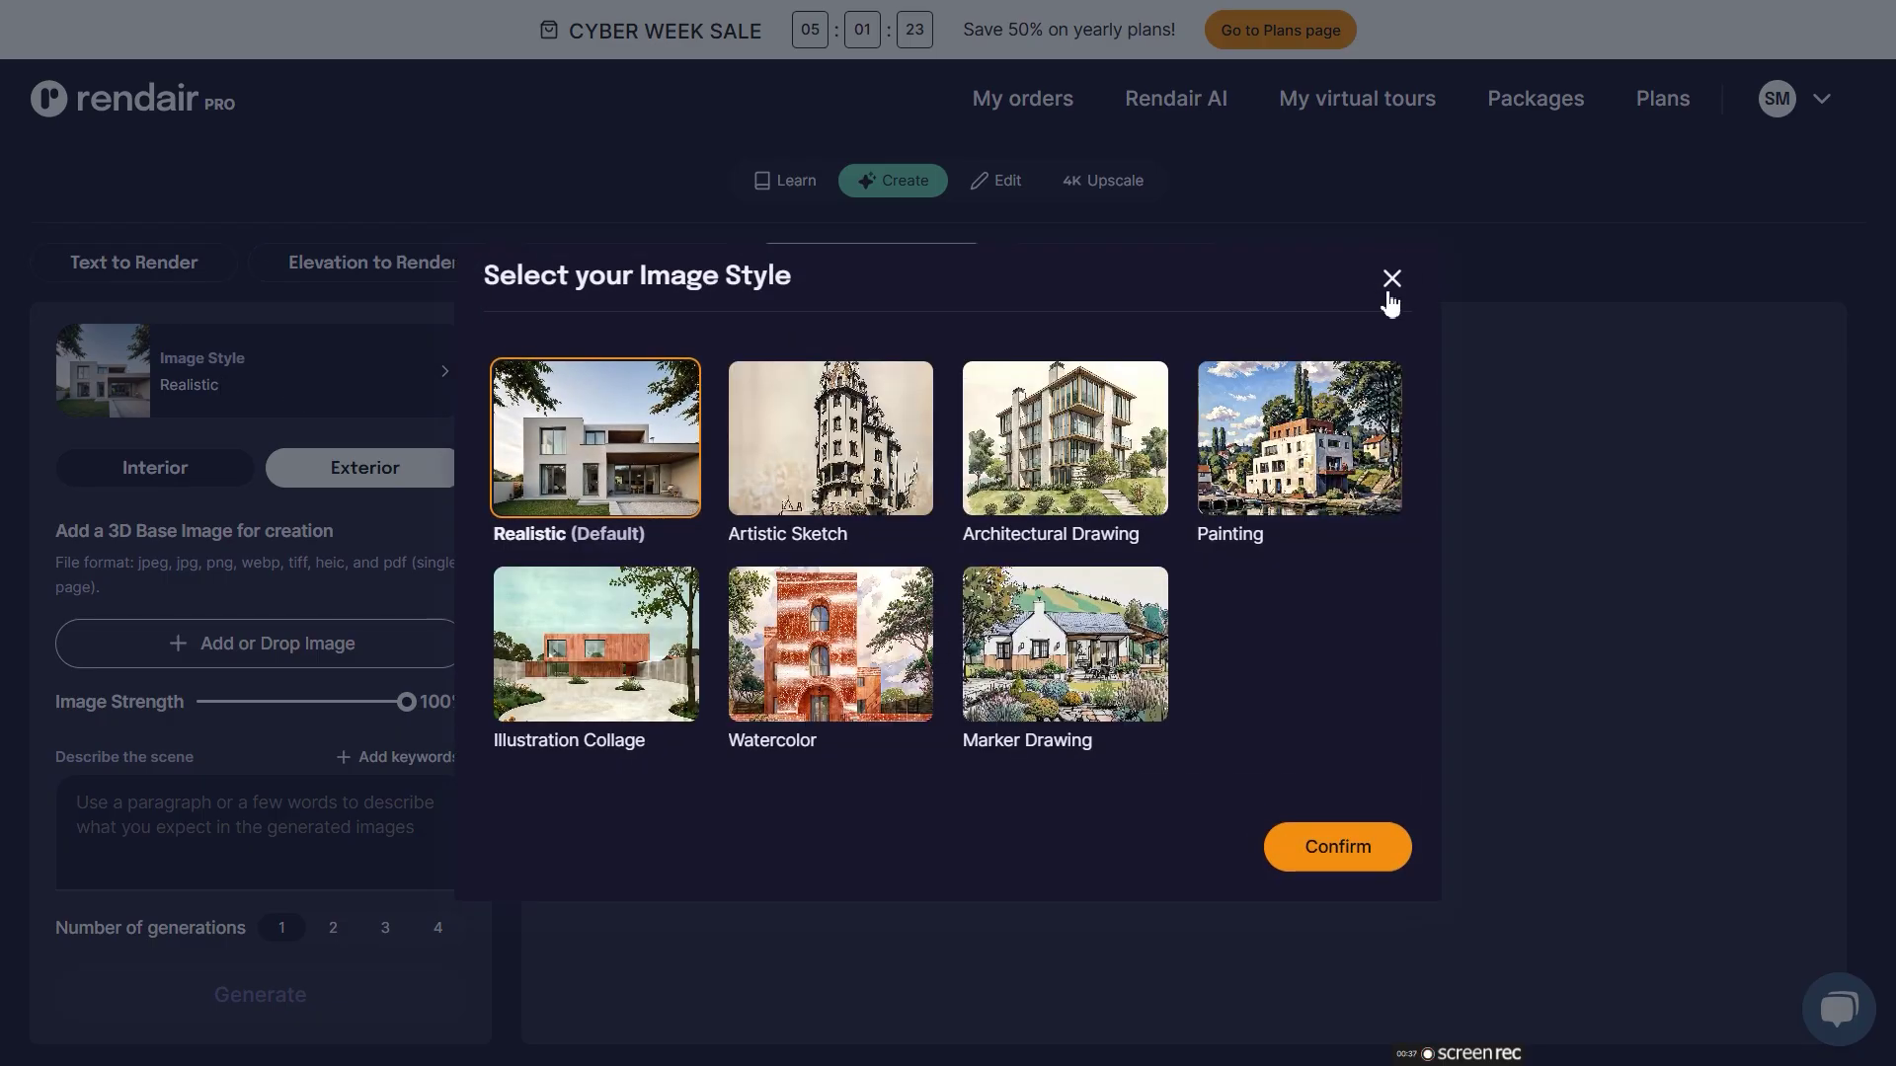
{"action": "left_click", "coordinate": [1393, 280]}
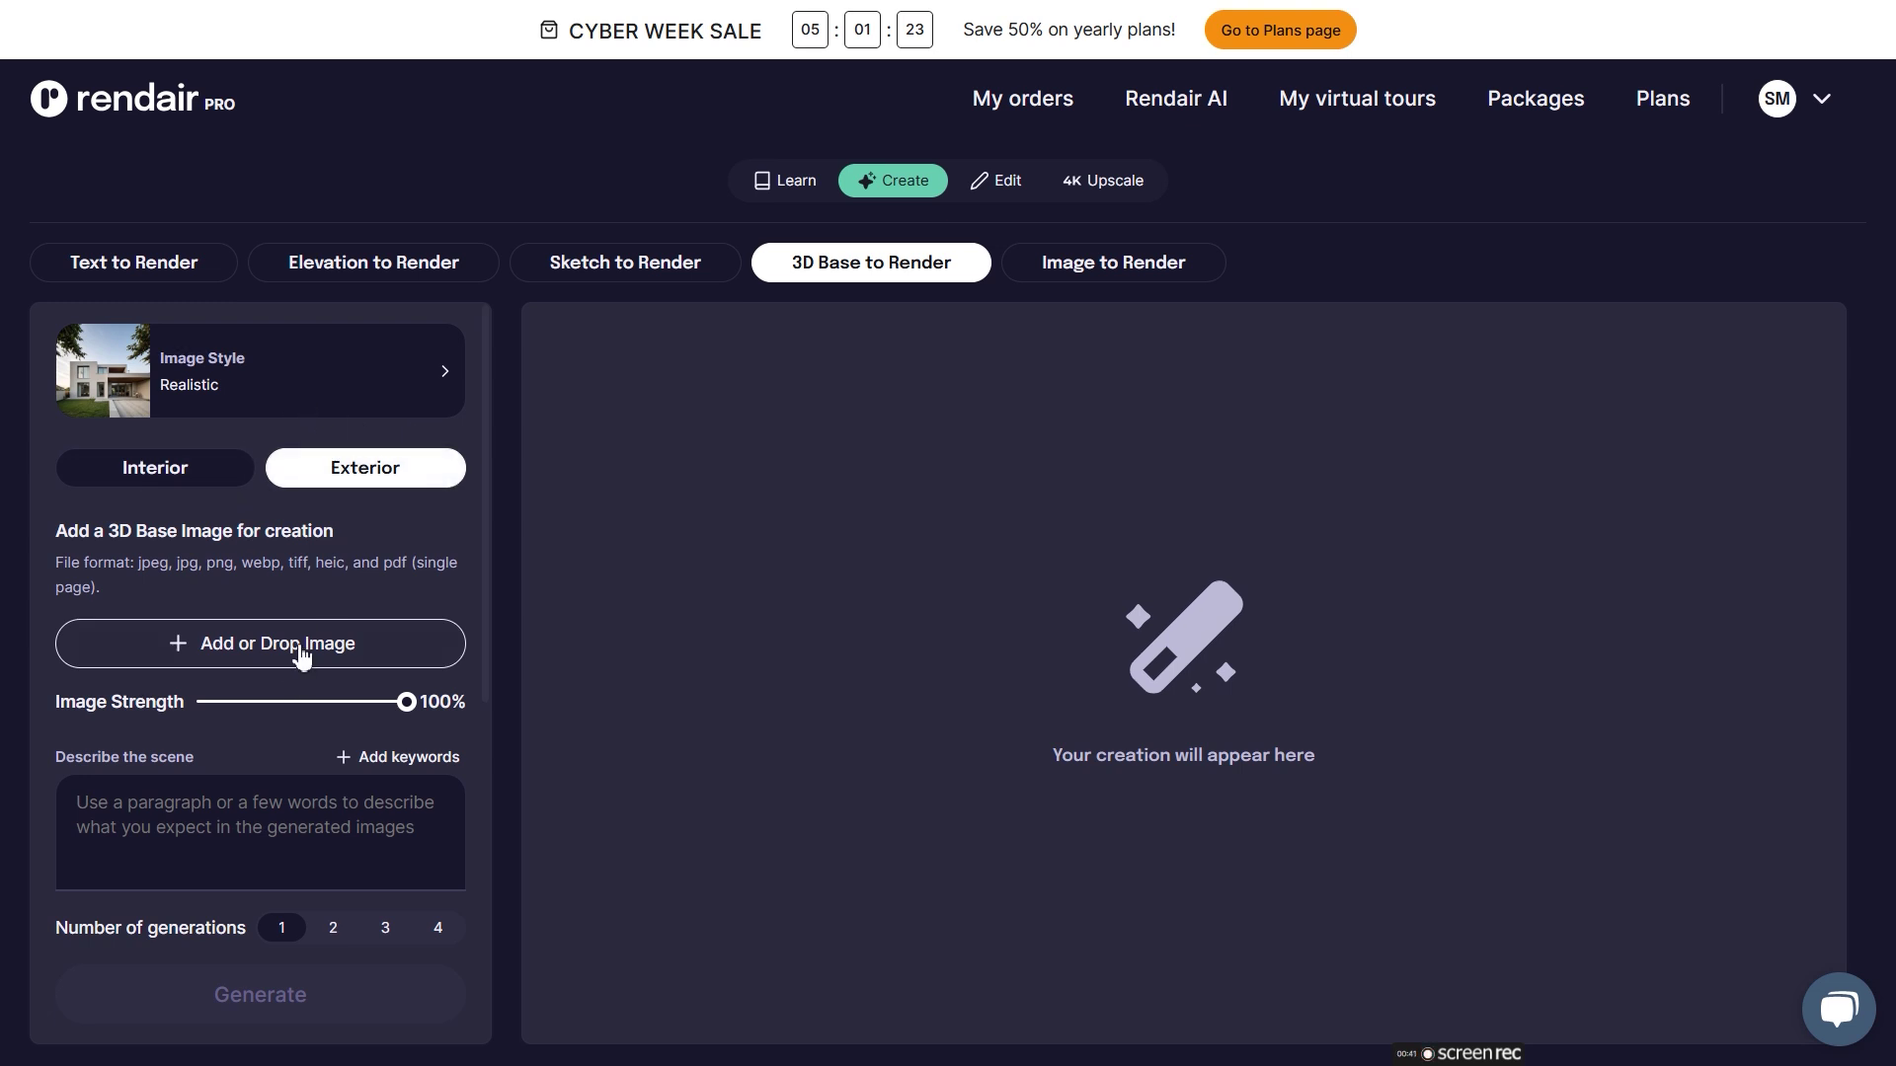
- Add the villa screenshot as 3D base, write the architectural maquette prompt, pick the Refs reference, and generate two images
{"action": "left_click", "coordinate": [304, 640]}
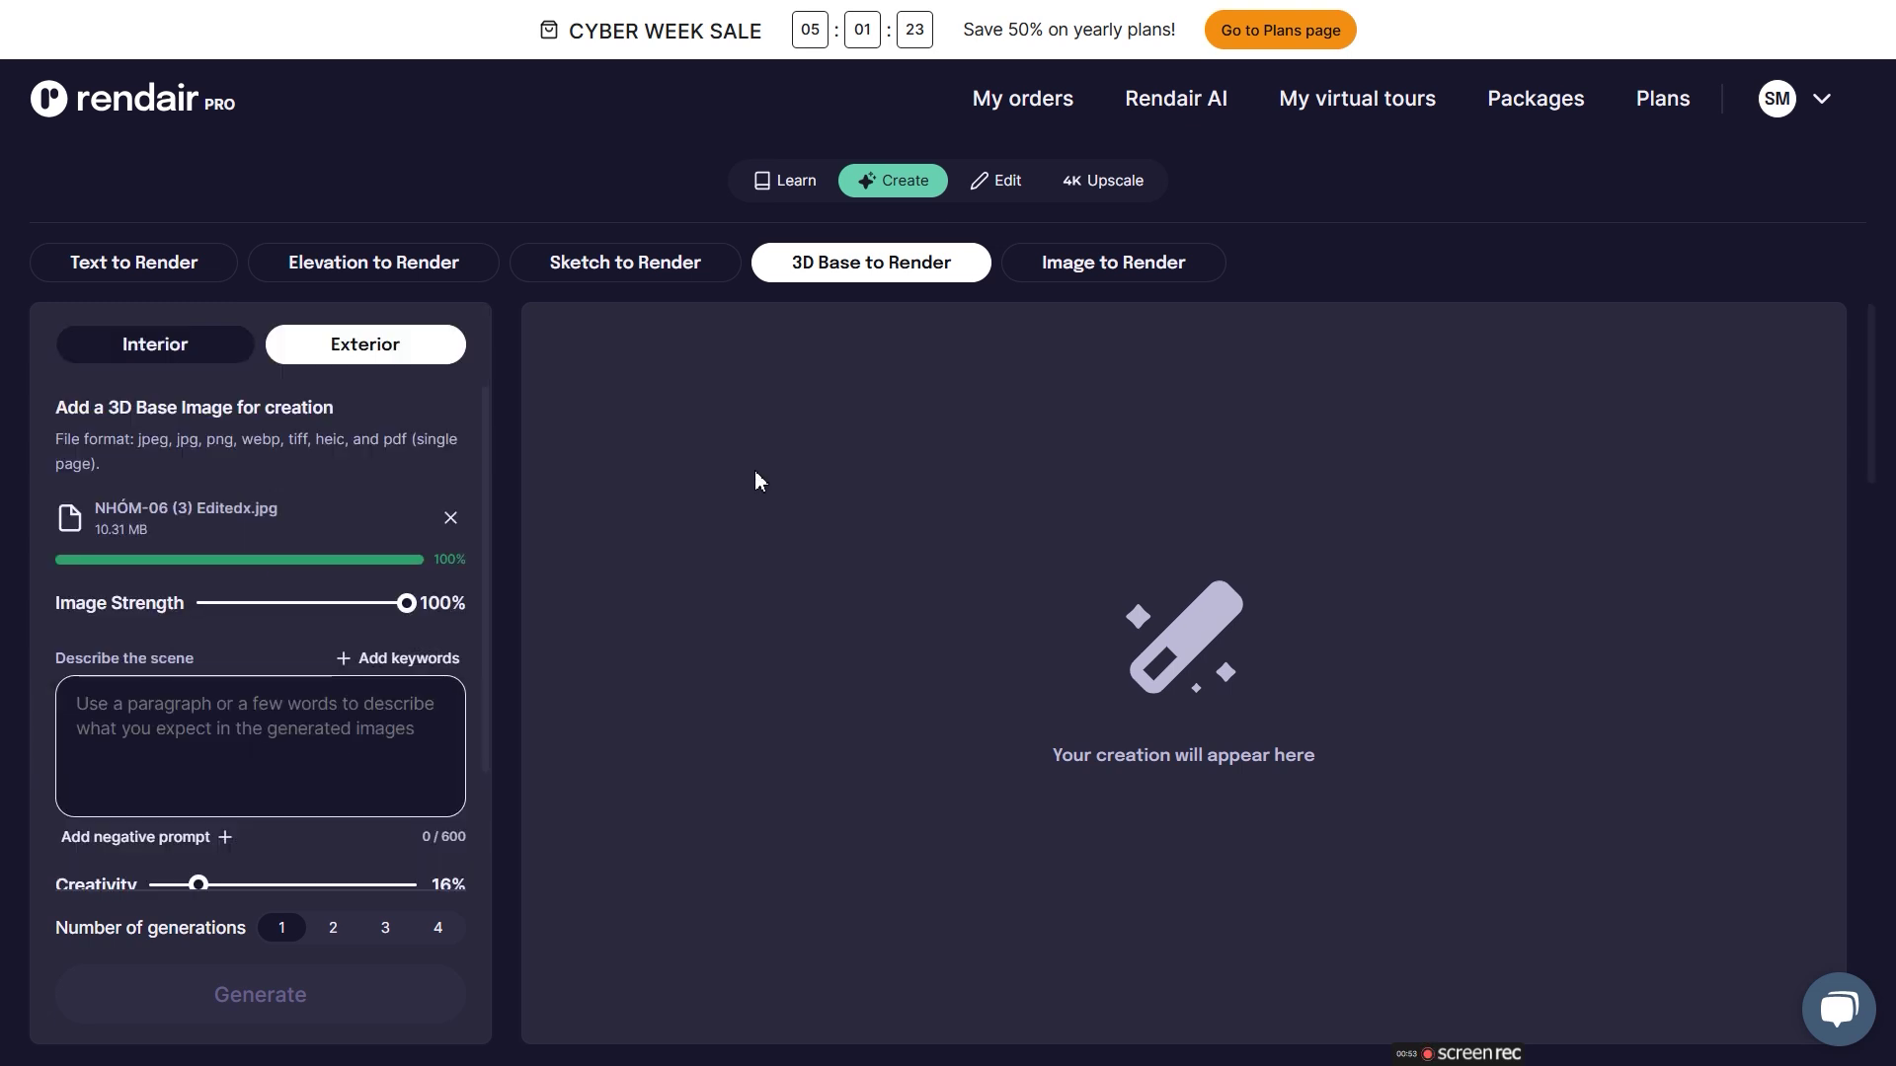
{"action": "type", "text": "architectural maquette physical model"}
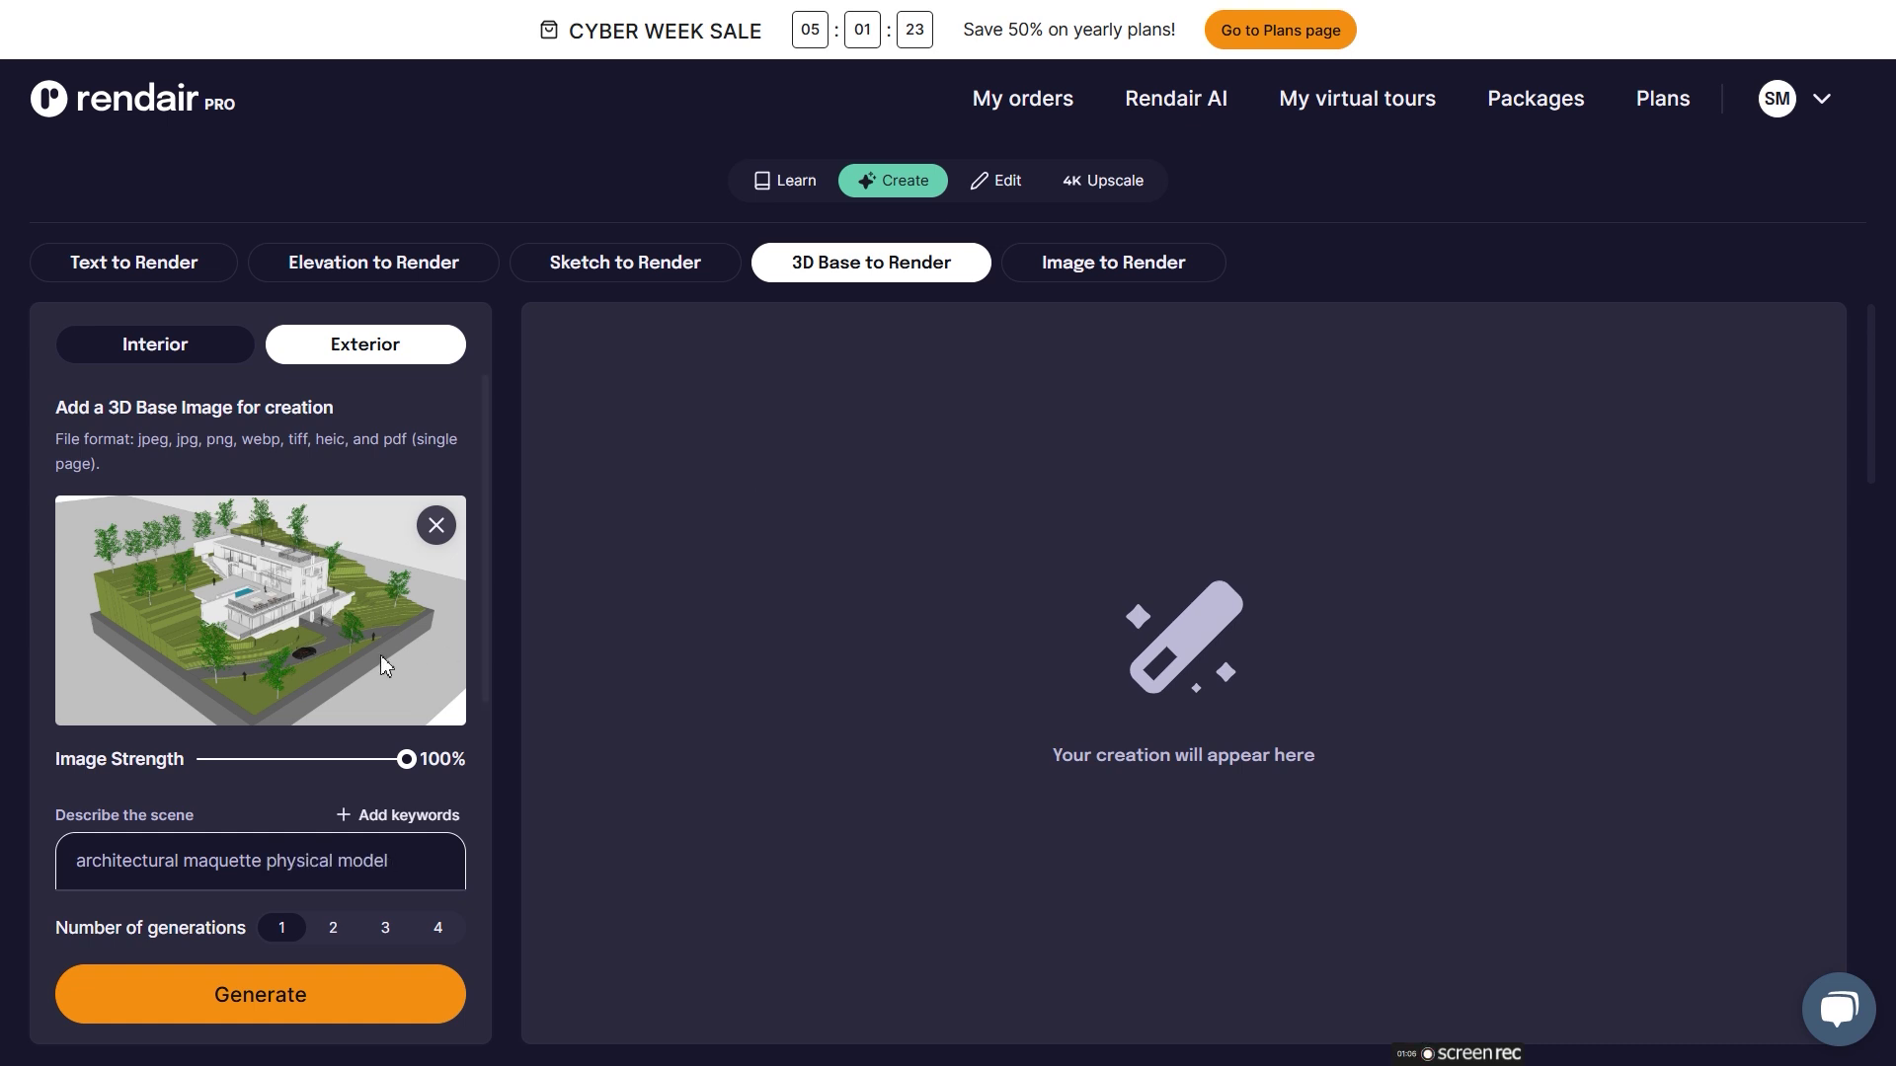
{"action": "scroll", "coordinate": [395, 711], "scroll_direction": "down", "scroll_amount": 1}
{"action": "left_click", "coordinate": [414, 749]}
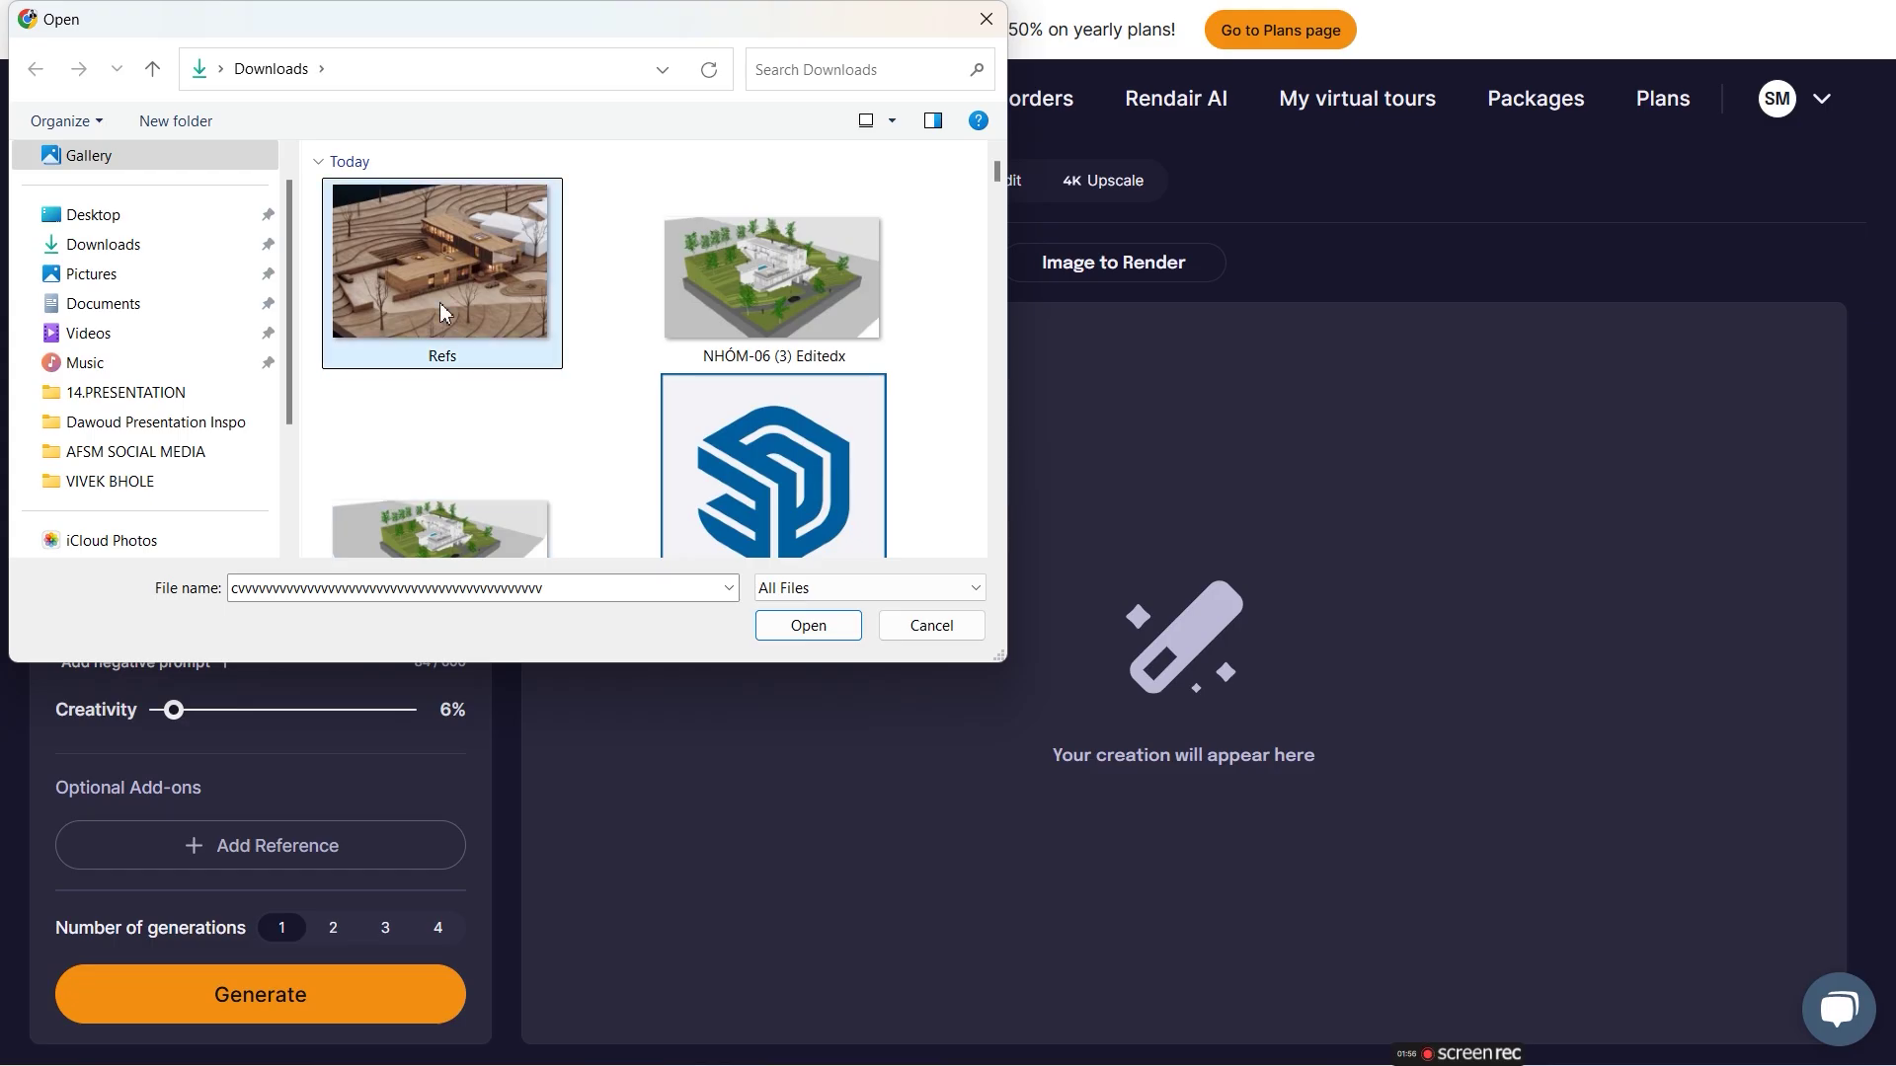
{"action": "double_click", "coordinate": [440, 302]}
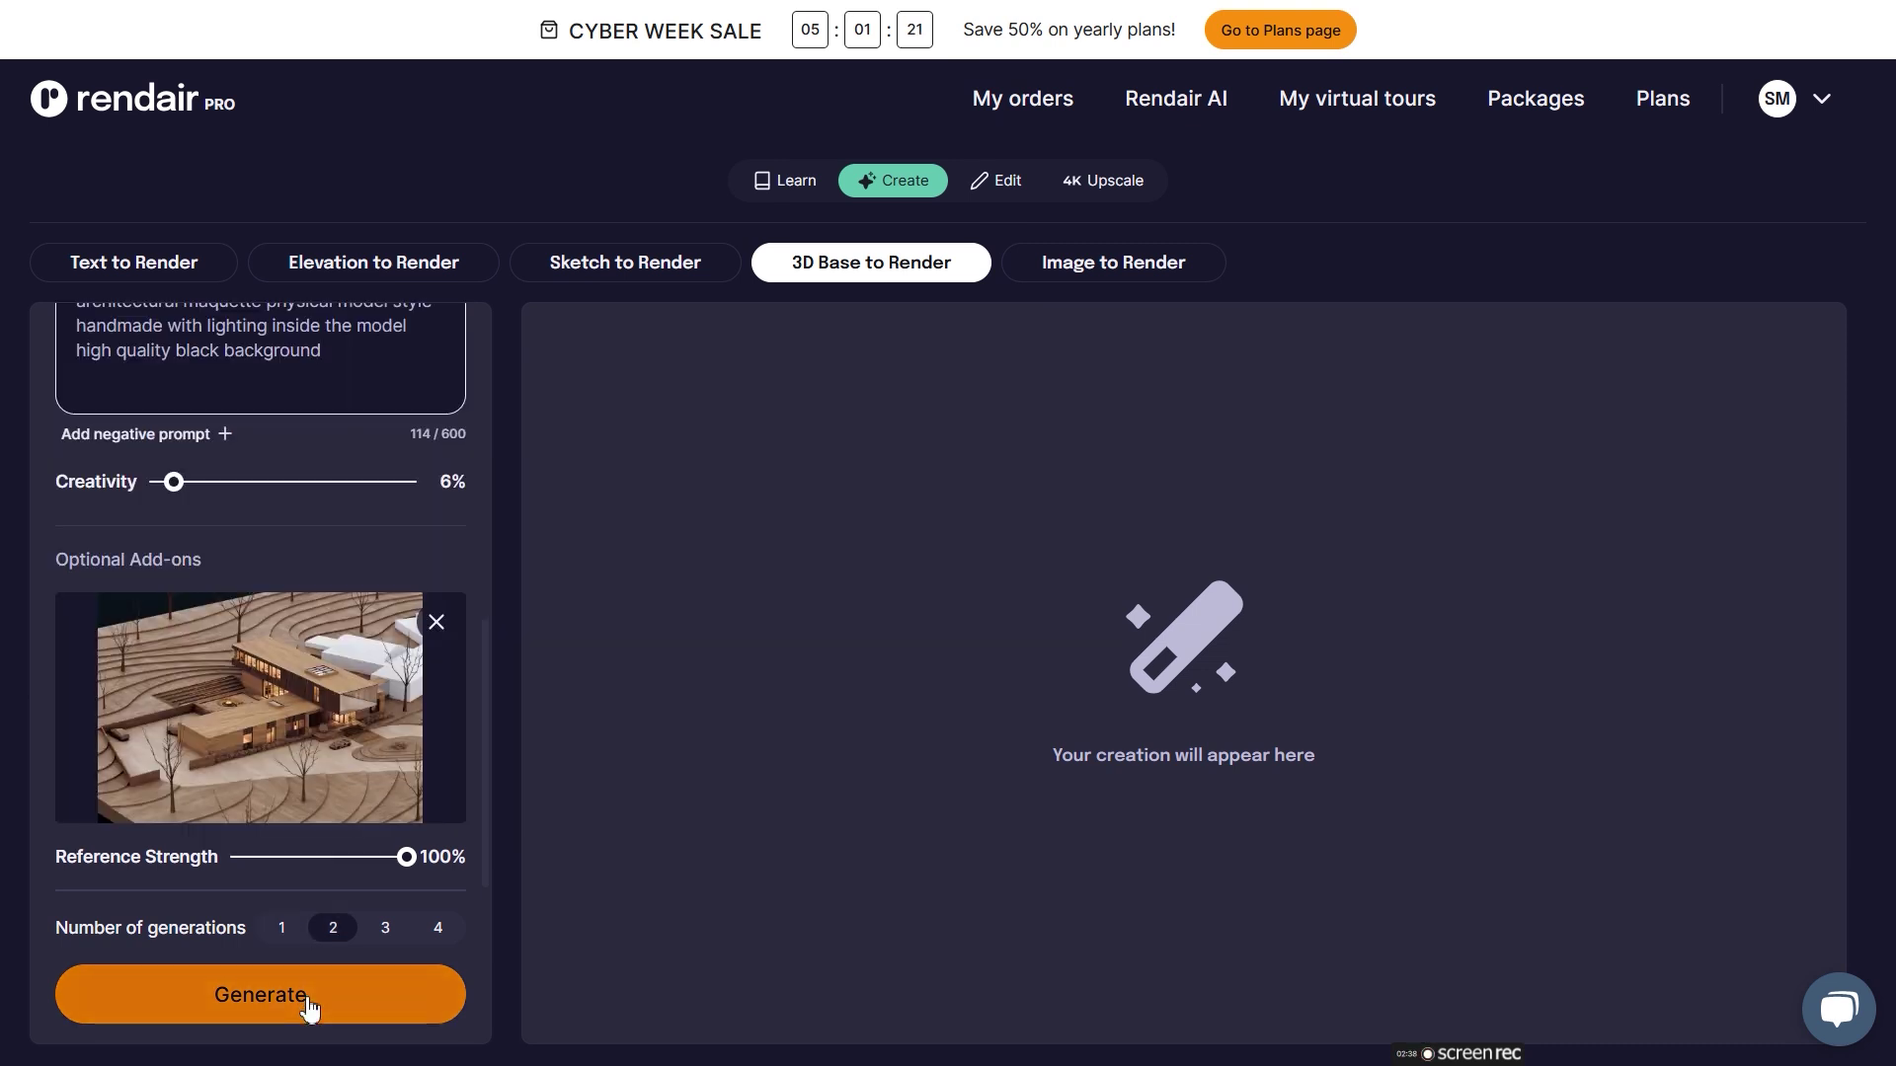
{"action": "left_click", "coordinate": [309, 1008]}
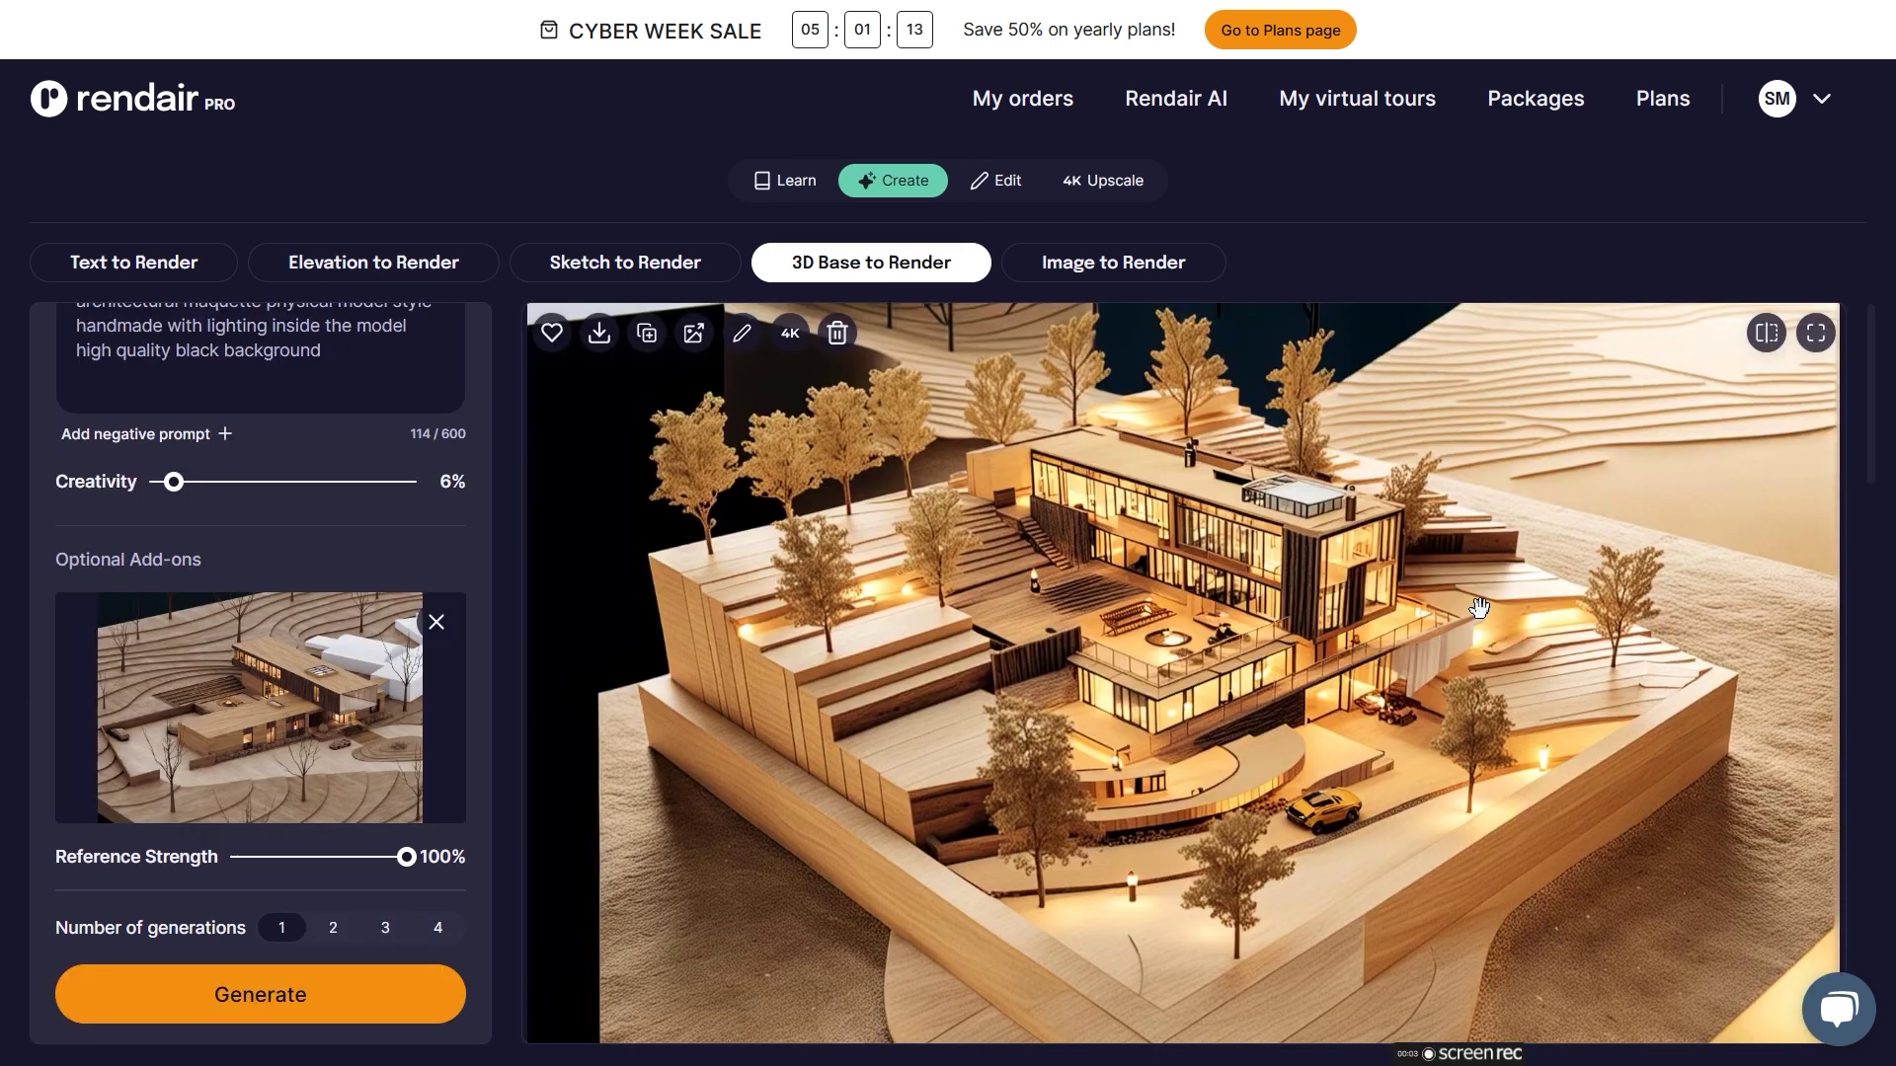
- Open the first Previous Creations render full-size and drag the split-view divider toward the original
{"action": "scroll", "coordinate": [994, 899], "scroll_direction": "down", "scroll_amount": 5}
{"action": "left_click", "coordinate": [751, 913]}
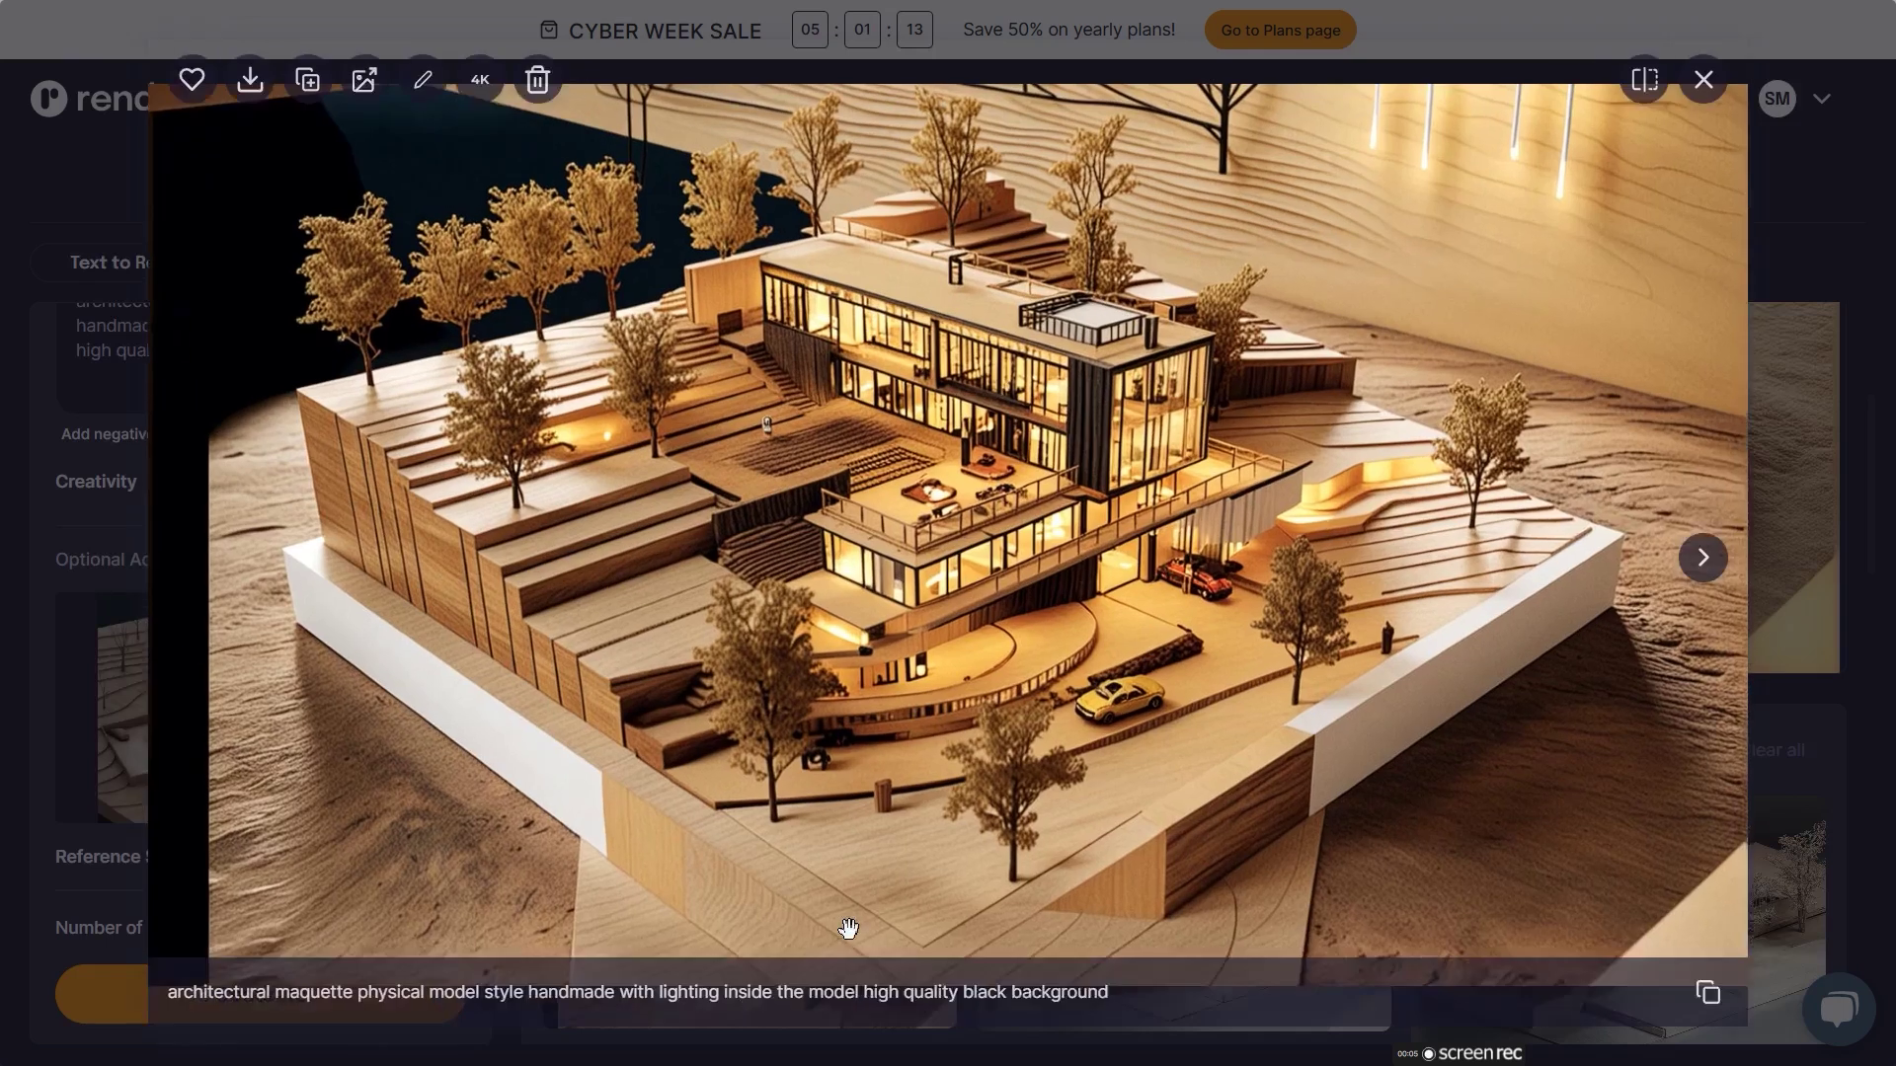
{"action": "mouse_move", "coordinate": [182, 585]}
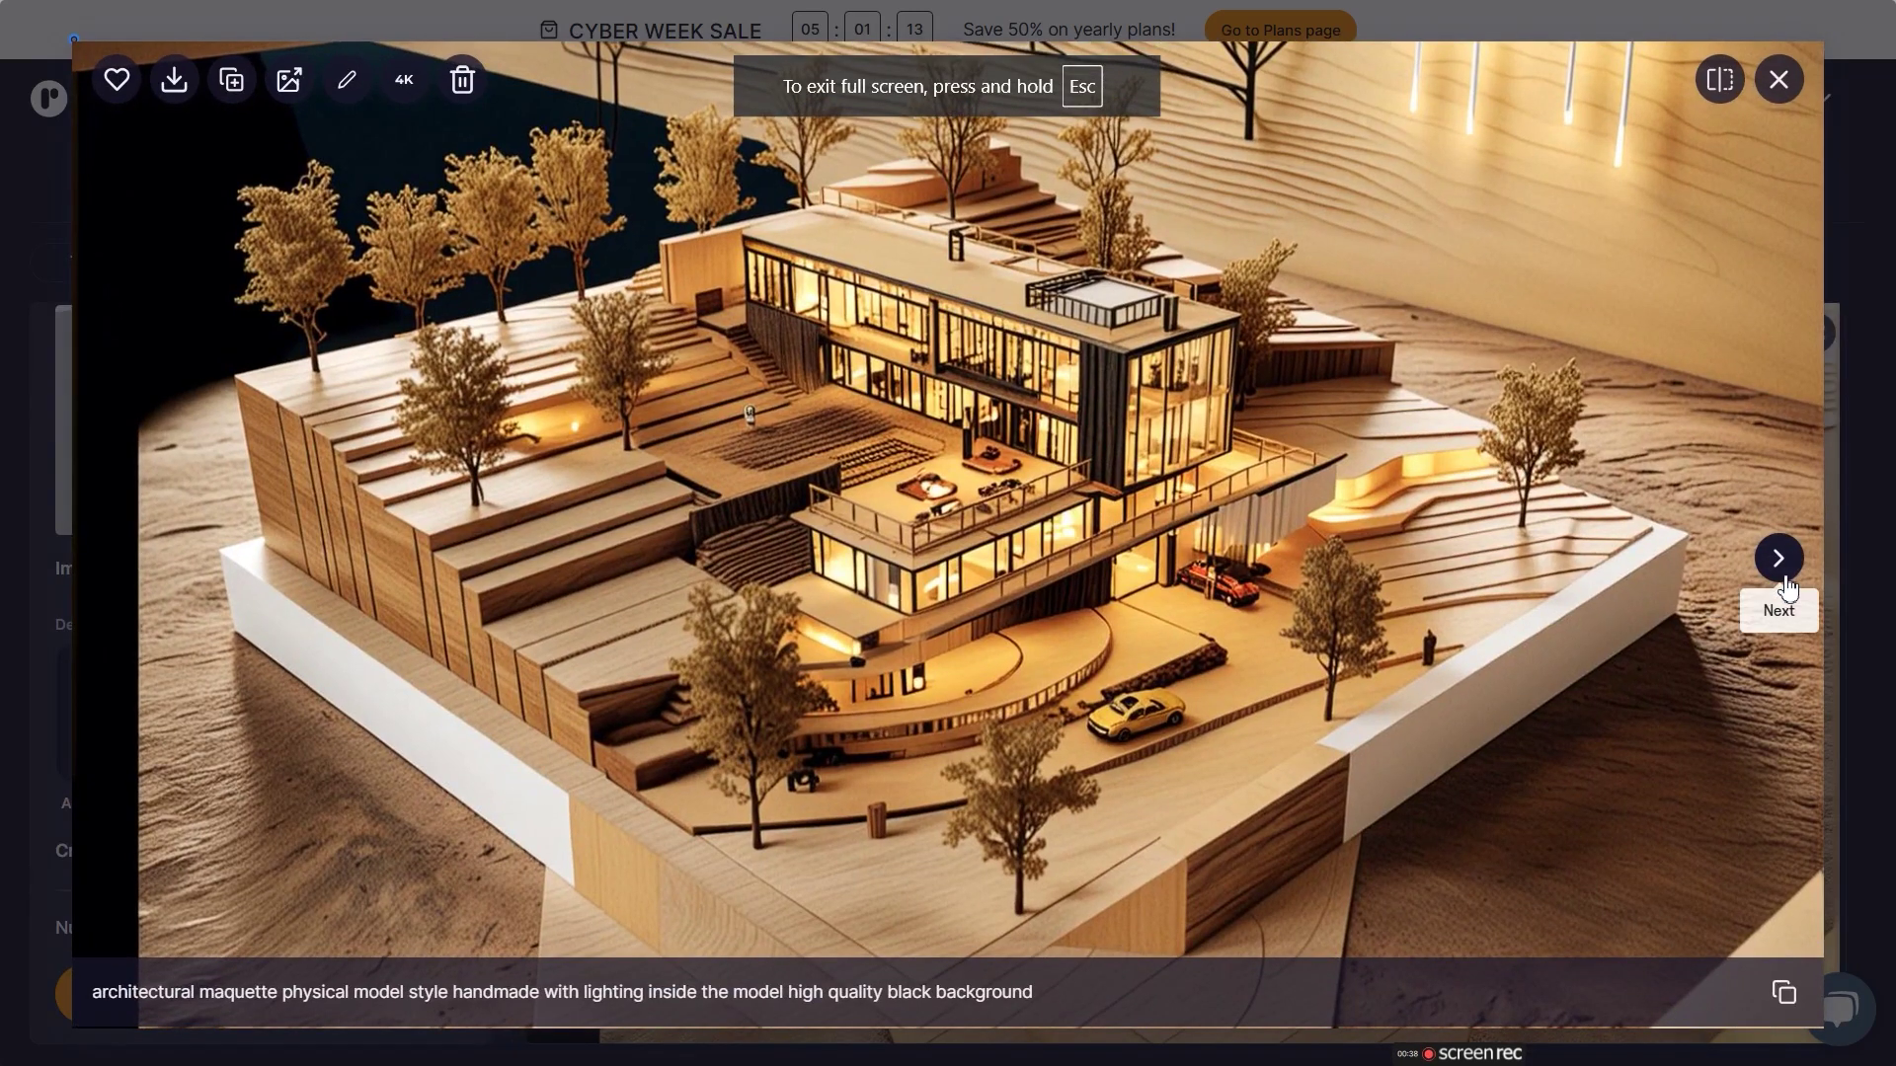
{"action": "left_click", "coordinate": [1719, 79]}
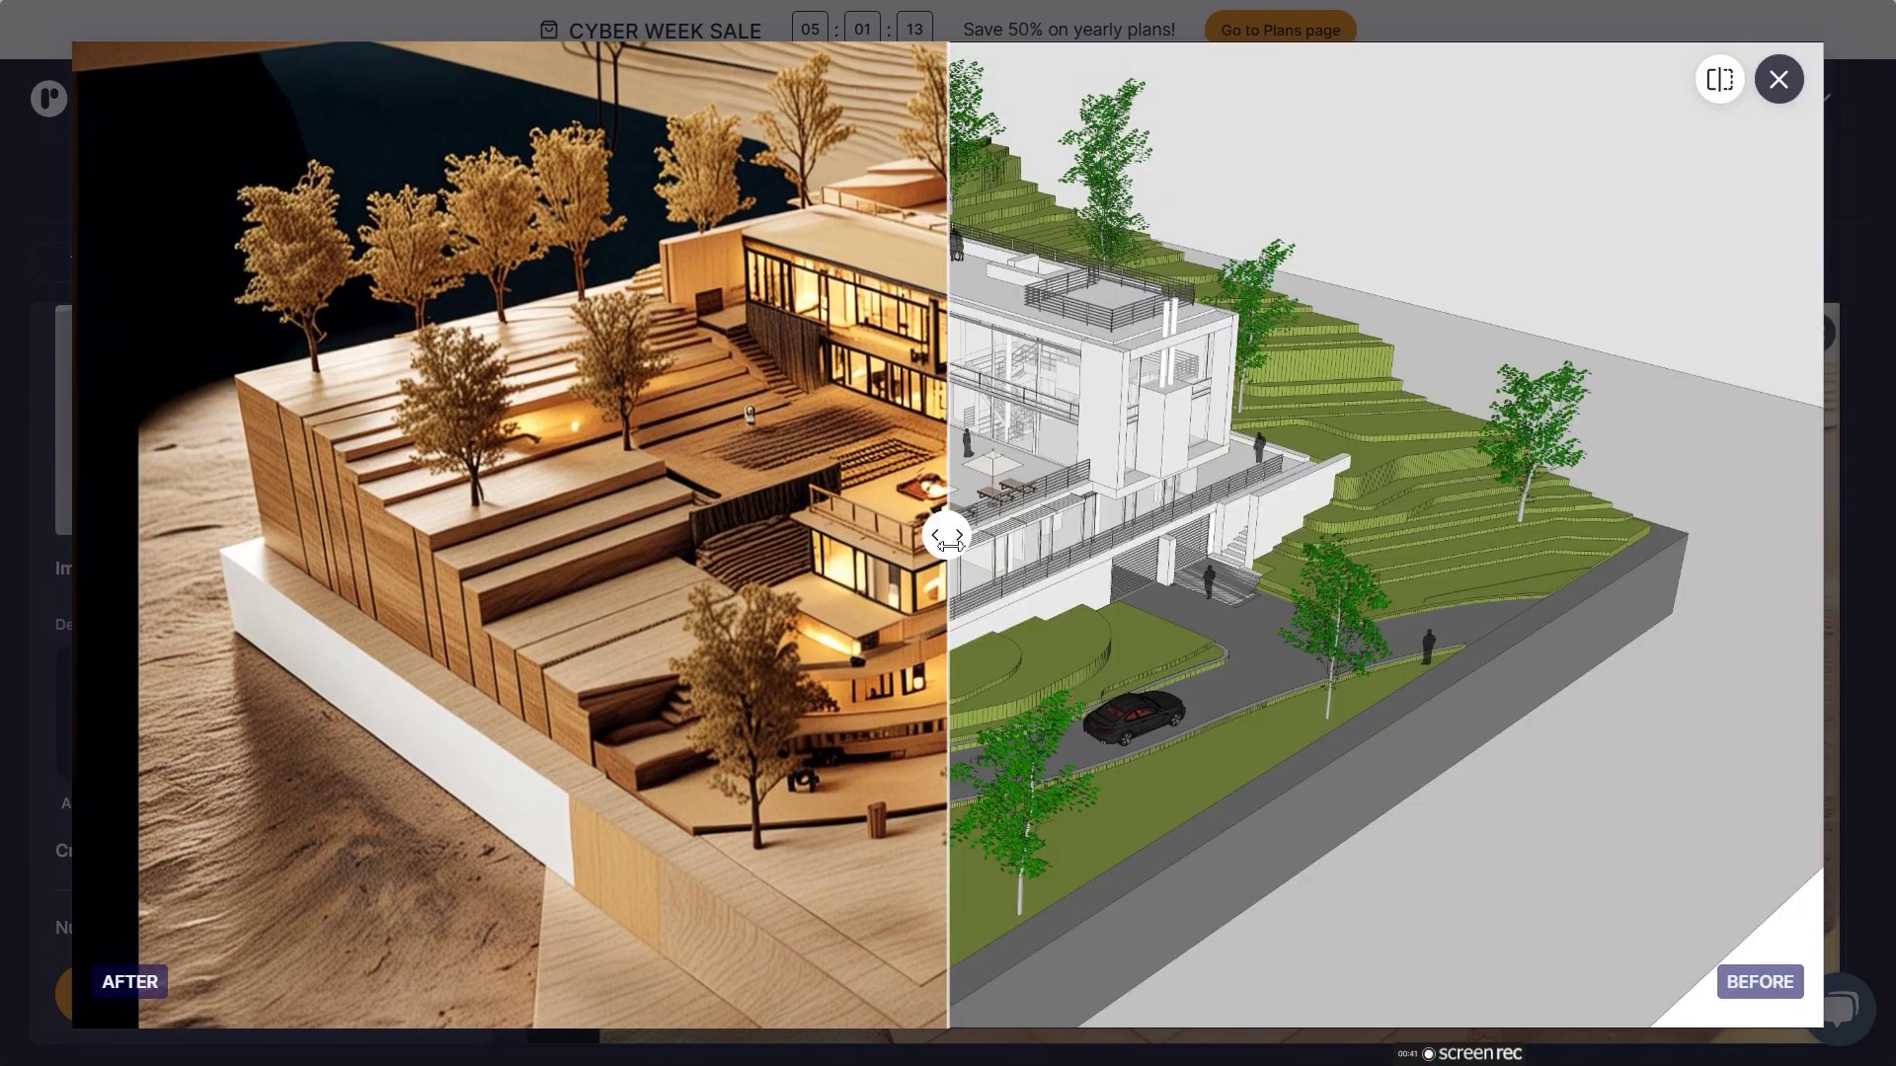
{"action": "left_click_drag", "start_coordinate": [947, 539], "coordinate": [1819, 533]}
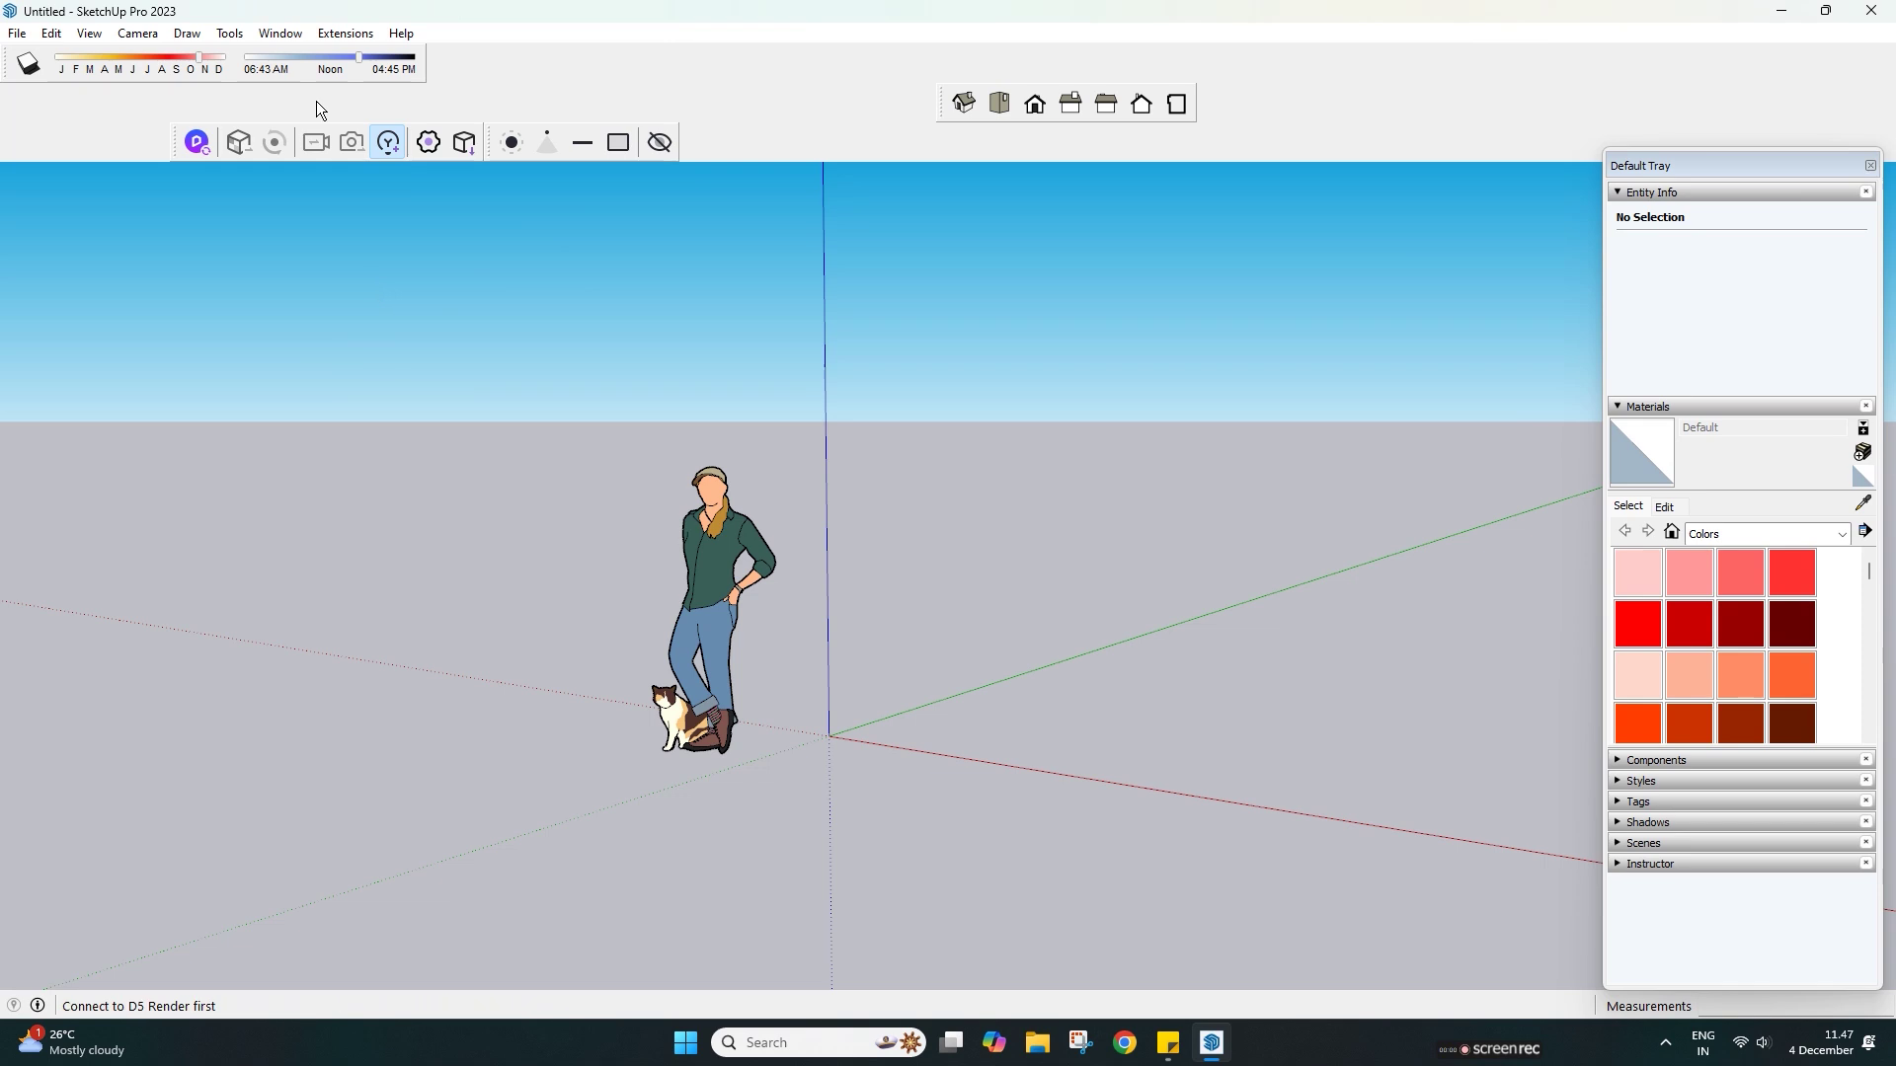
- Launch AIR for SketchUp from Extensions and upload the villa model image as its base
{"action": "left_click", "coordinate": [345, 33]}
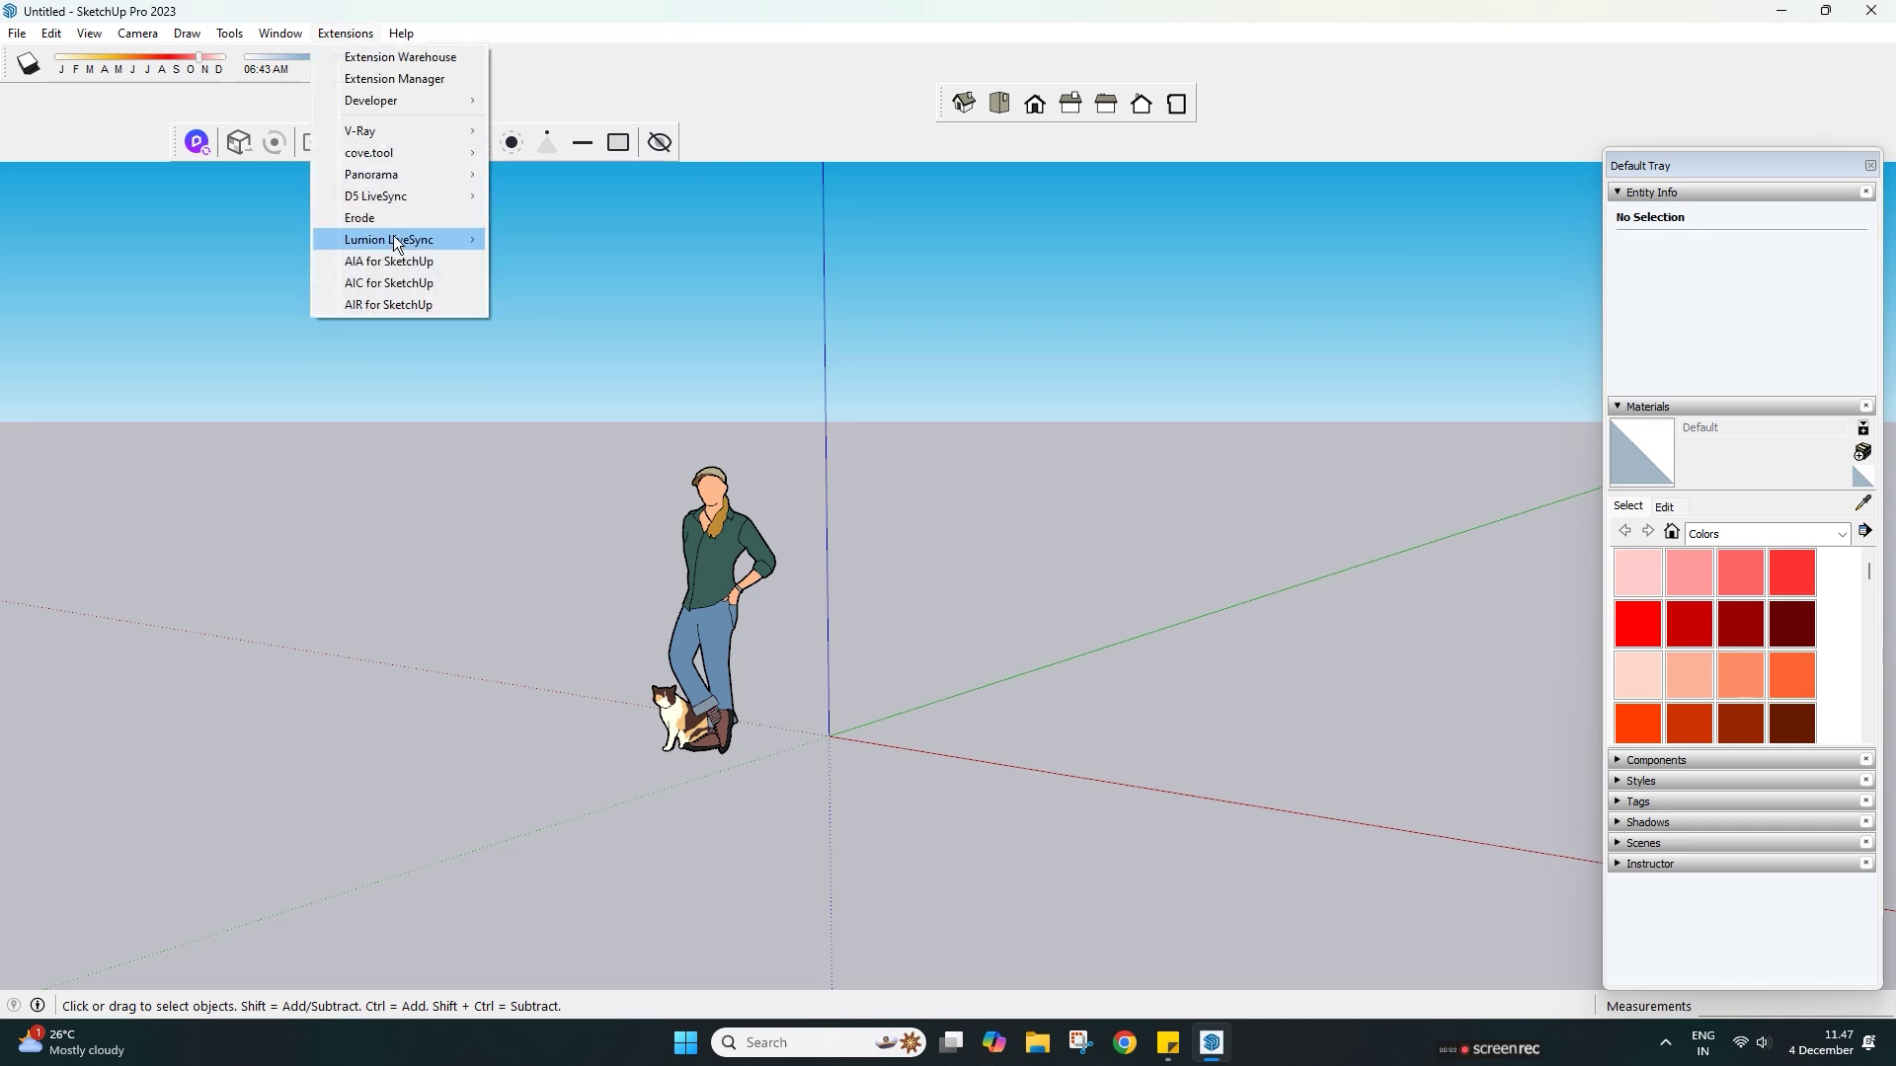
{"action": "left_click", "coordinate": [397, 304]}
{"action": "mouse_move", "coordinate": [480, 71]}
{"action": "left_mouse_down"}
{"action": "mouse_move", "coordinate": [683, 140]}
{"action": "mouse_move", "coordinate": [664, 125]}
{"action": "left_mouse_up"}
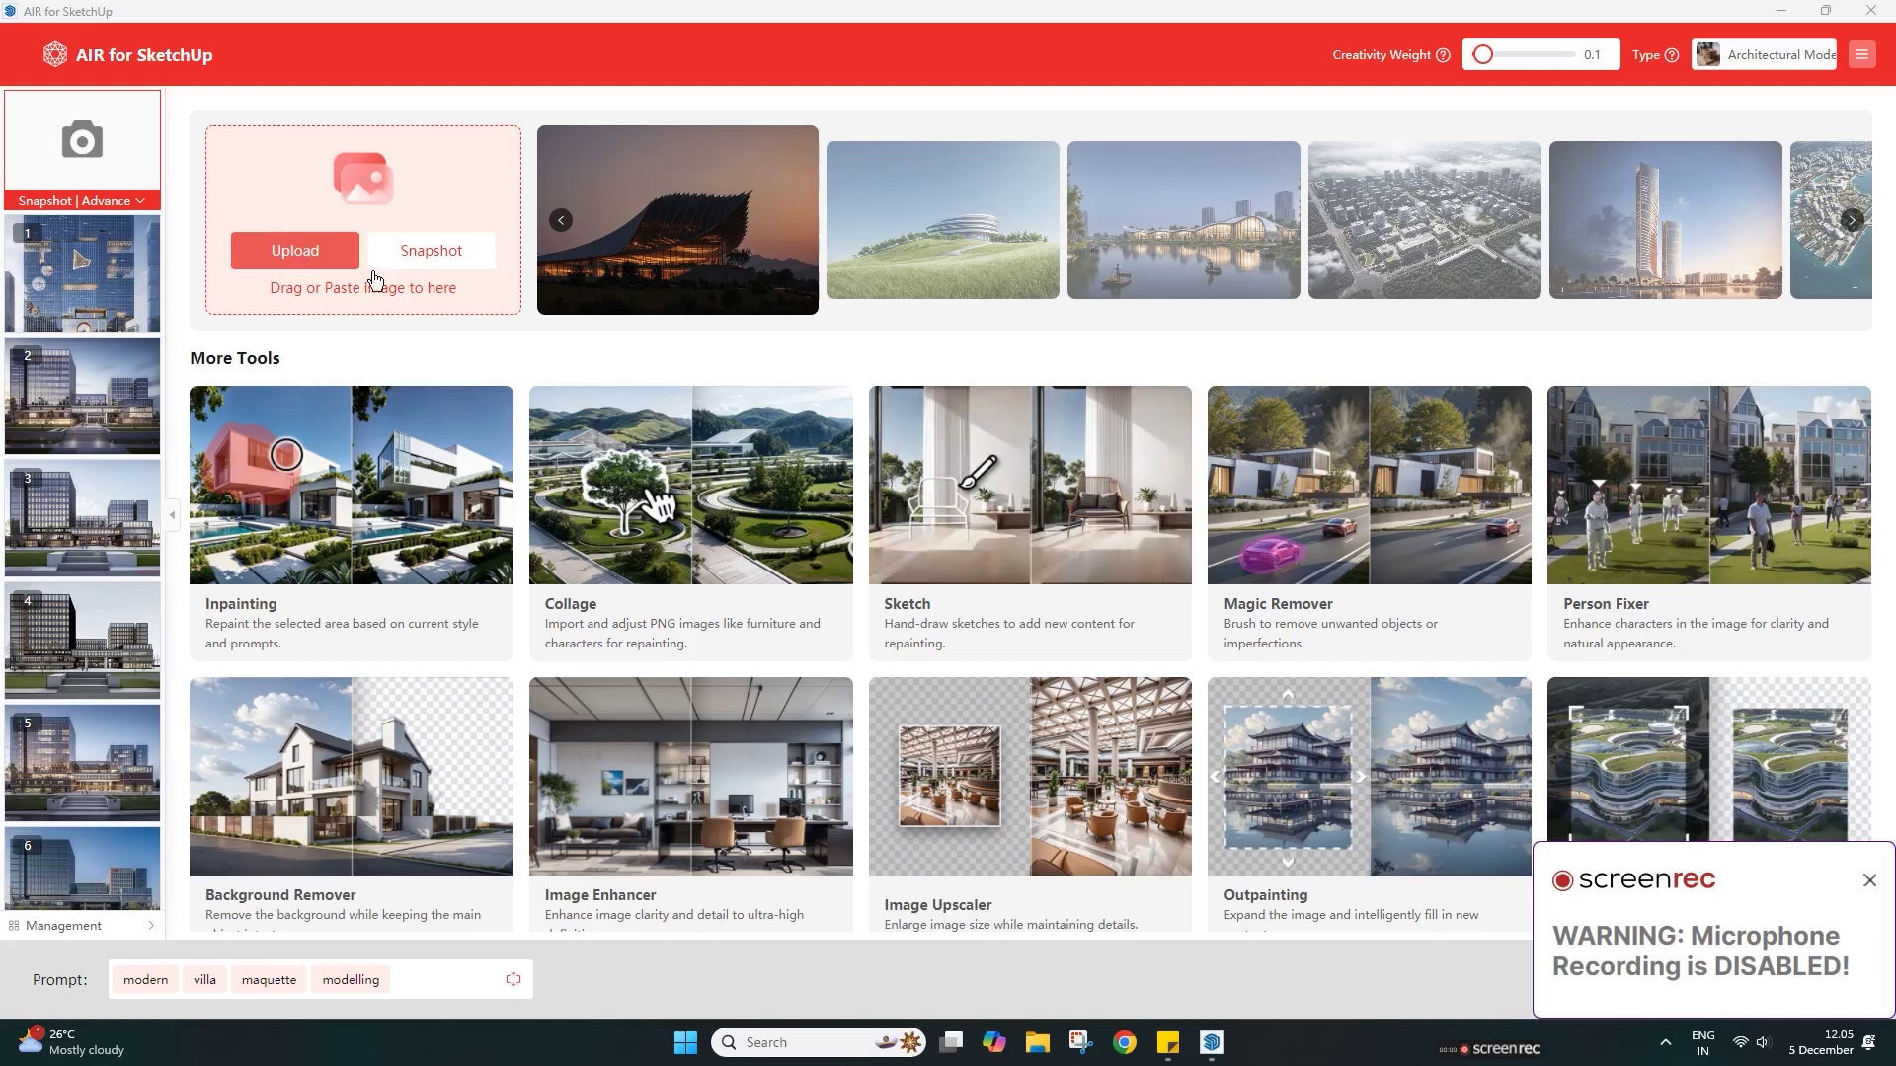
{"action": "left_click", "coordinate": [314, 253]}
{"action": "double_click", "coordinate": [1001, 549]}
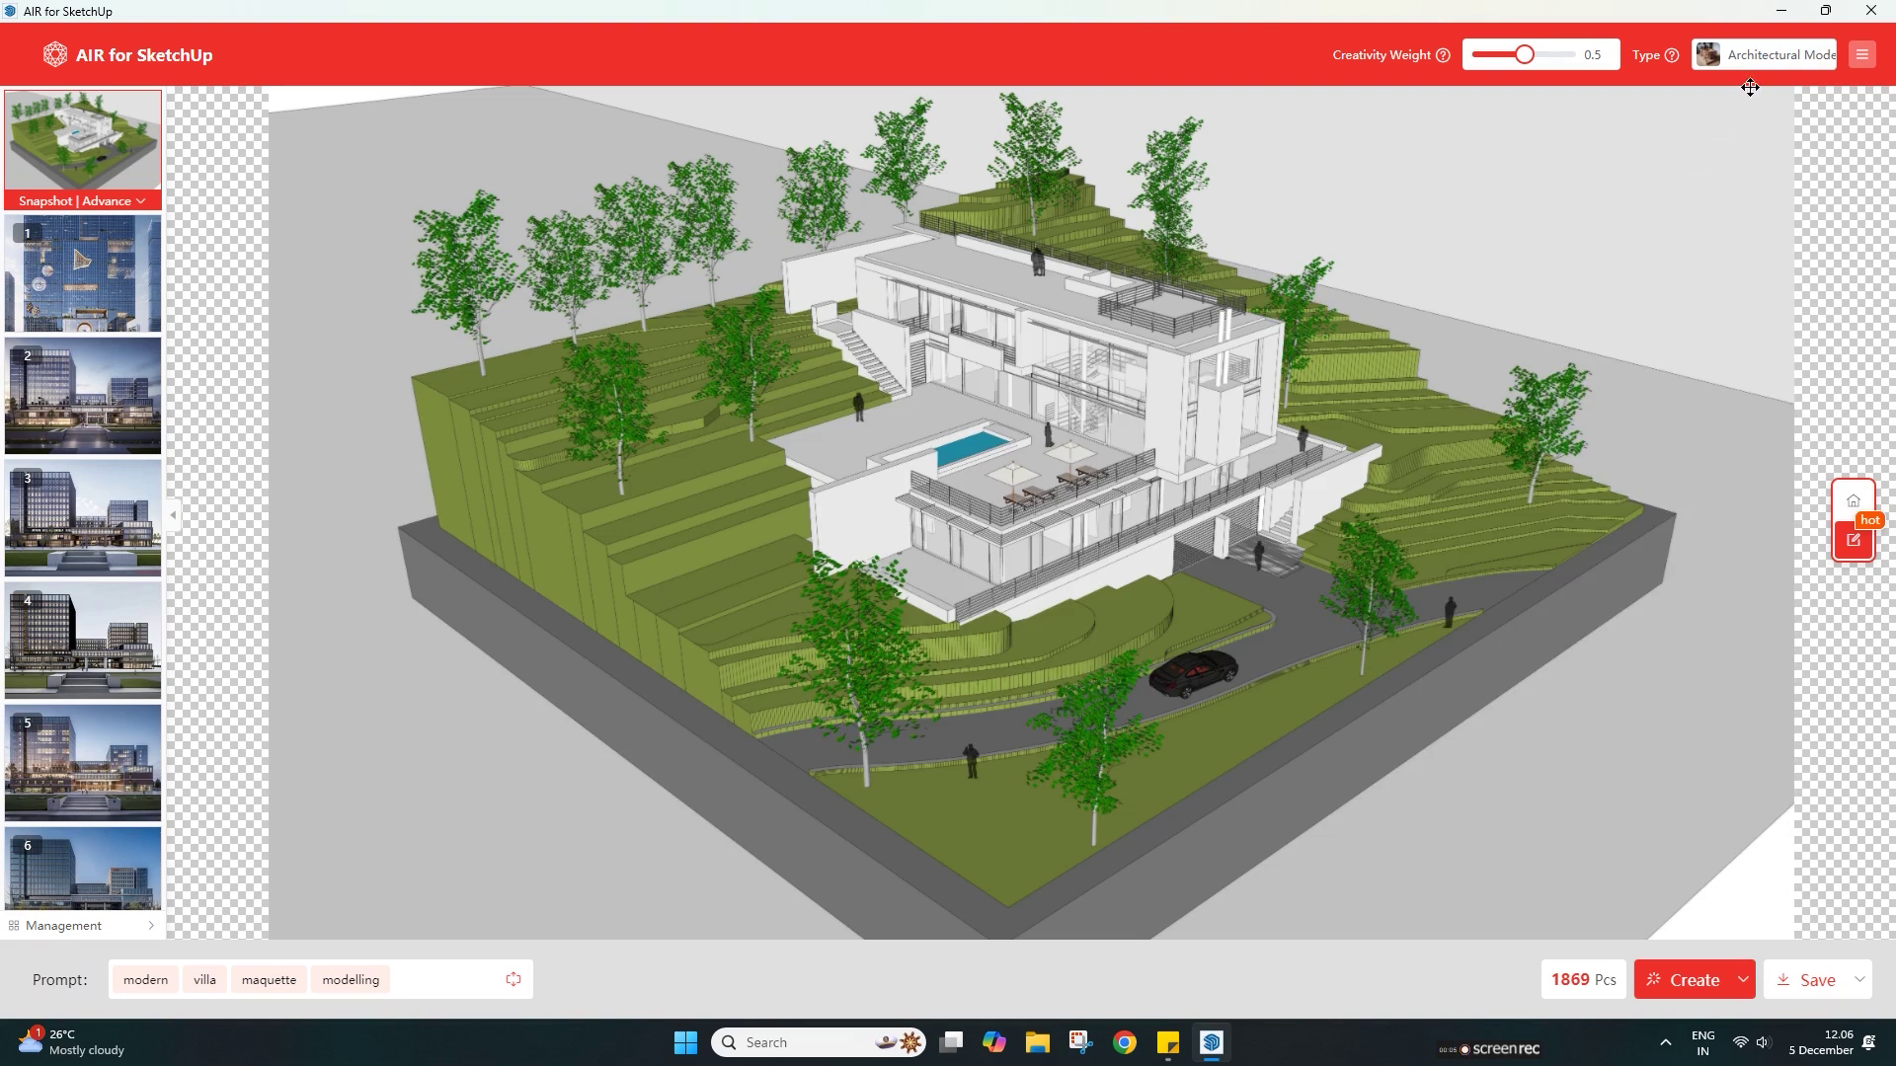
- Keep the Architectural Model Style05 type and drop Creativity Weight from 0.5 to 0
{"action": "left_click", "coordinate": [1757, 55]}
{"action": "scroll", "coordinate": [1777, 296], "scroll_direction": "up", "scroll_amount": 5}
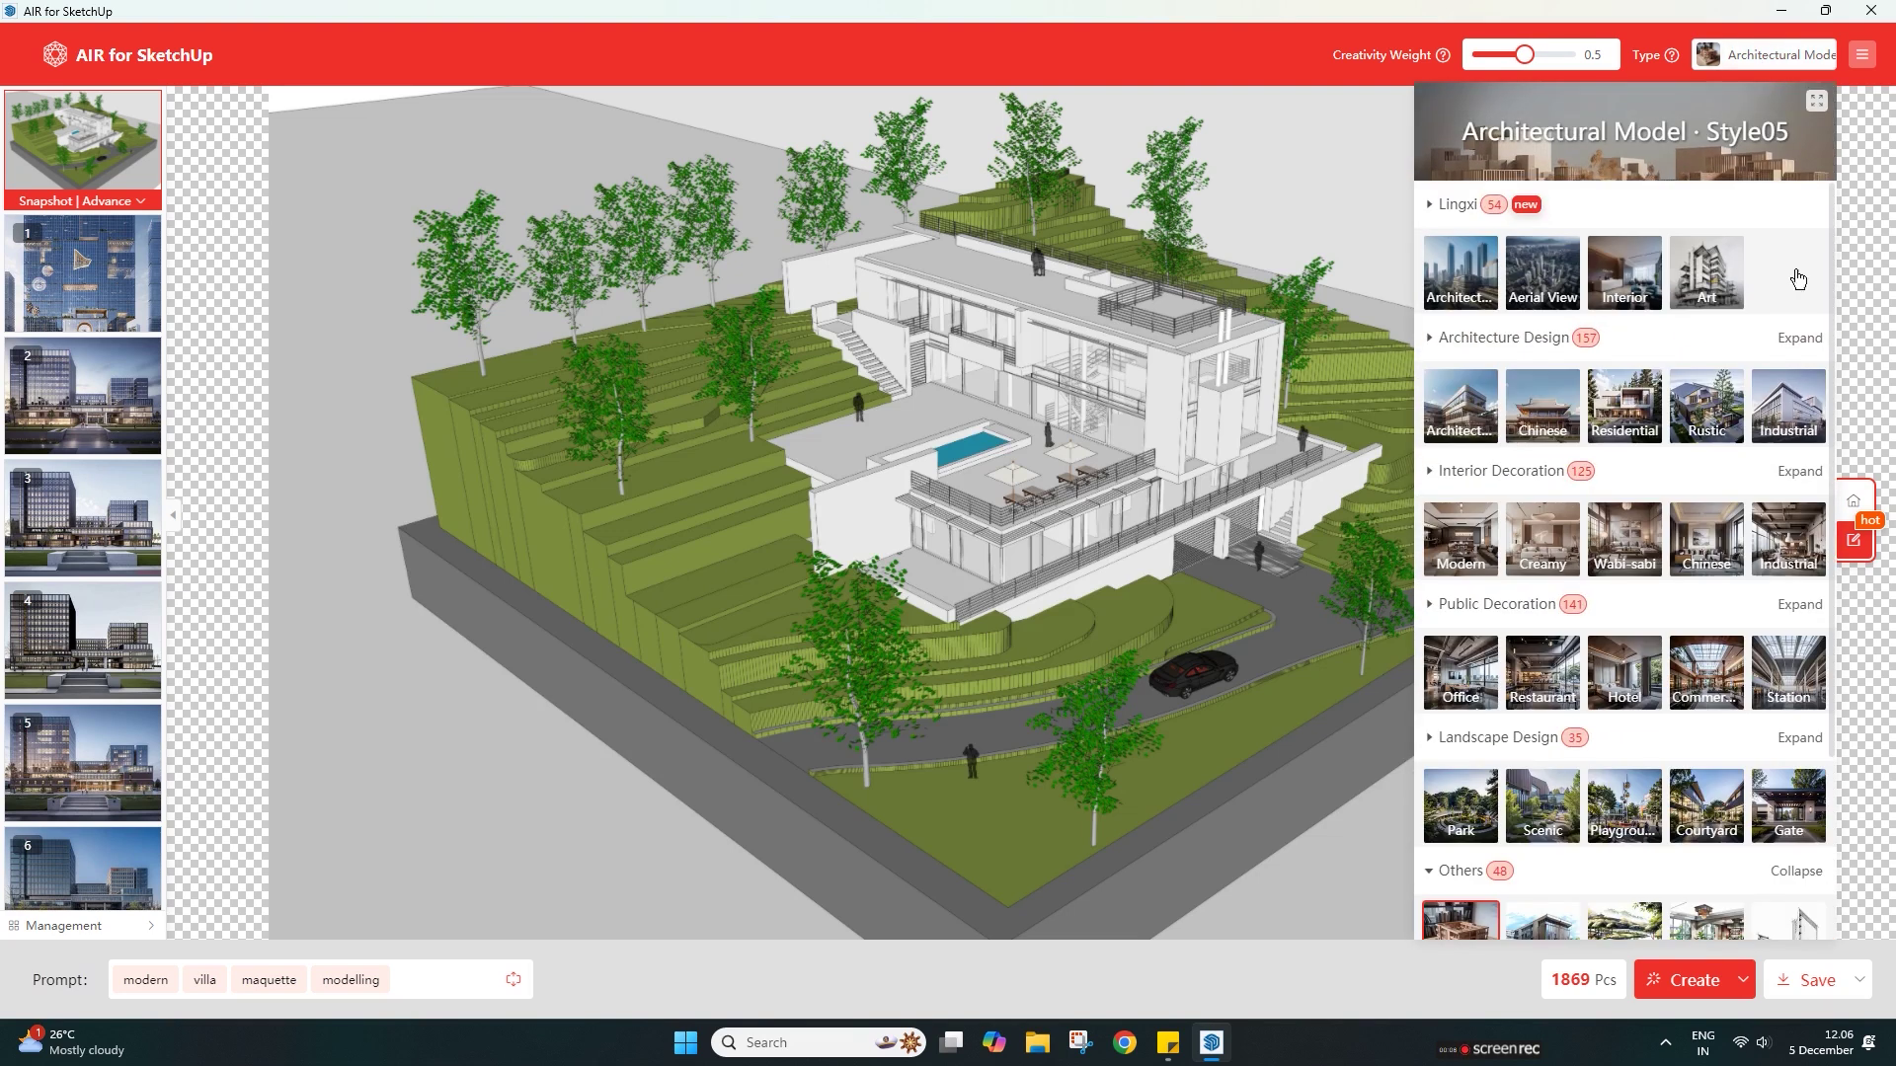
{"action": "scroll", "coordinate": [1679, 494], "scroll_direction": "down", "scroll_amount": 3}
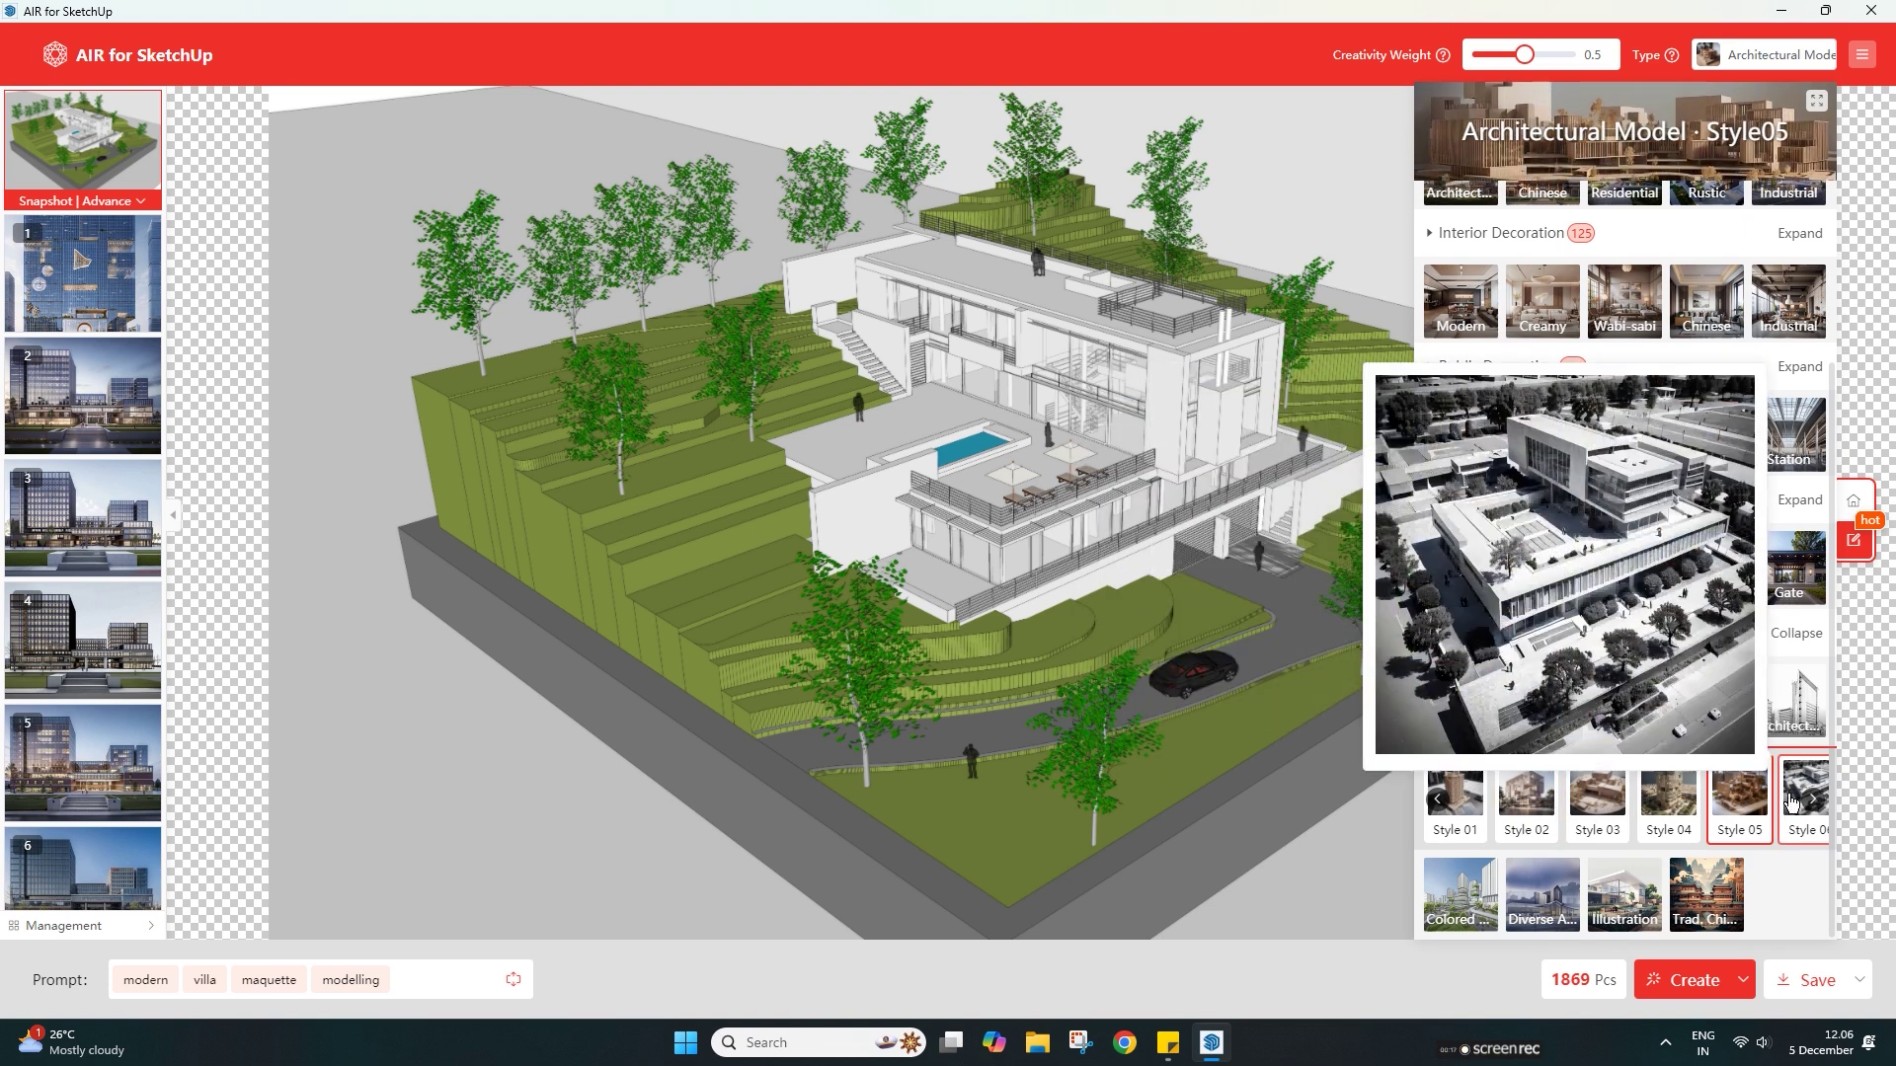
{"action": "left_click", "coordinate": [1470, 57]}
{"action": "left_click", "coordinate": [1743, 979]}
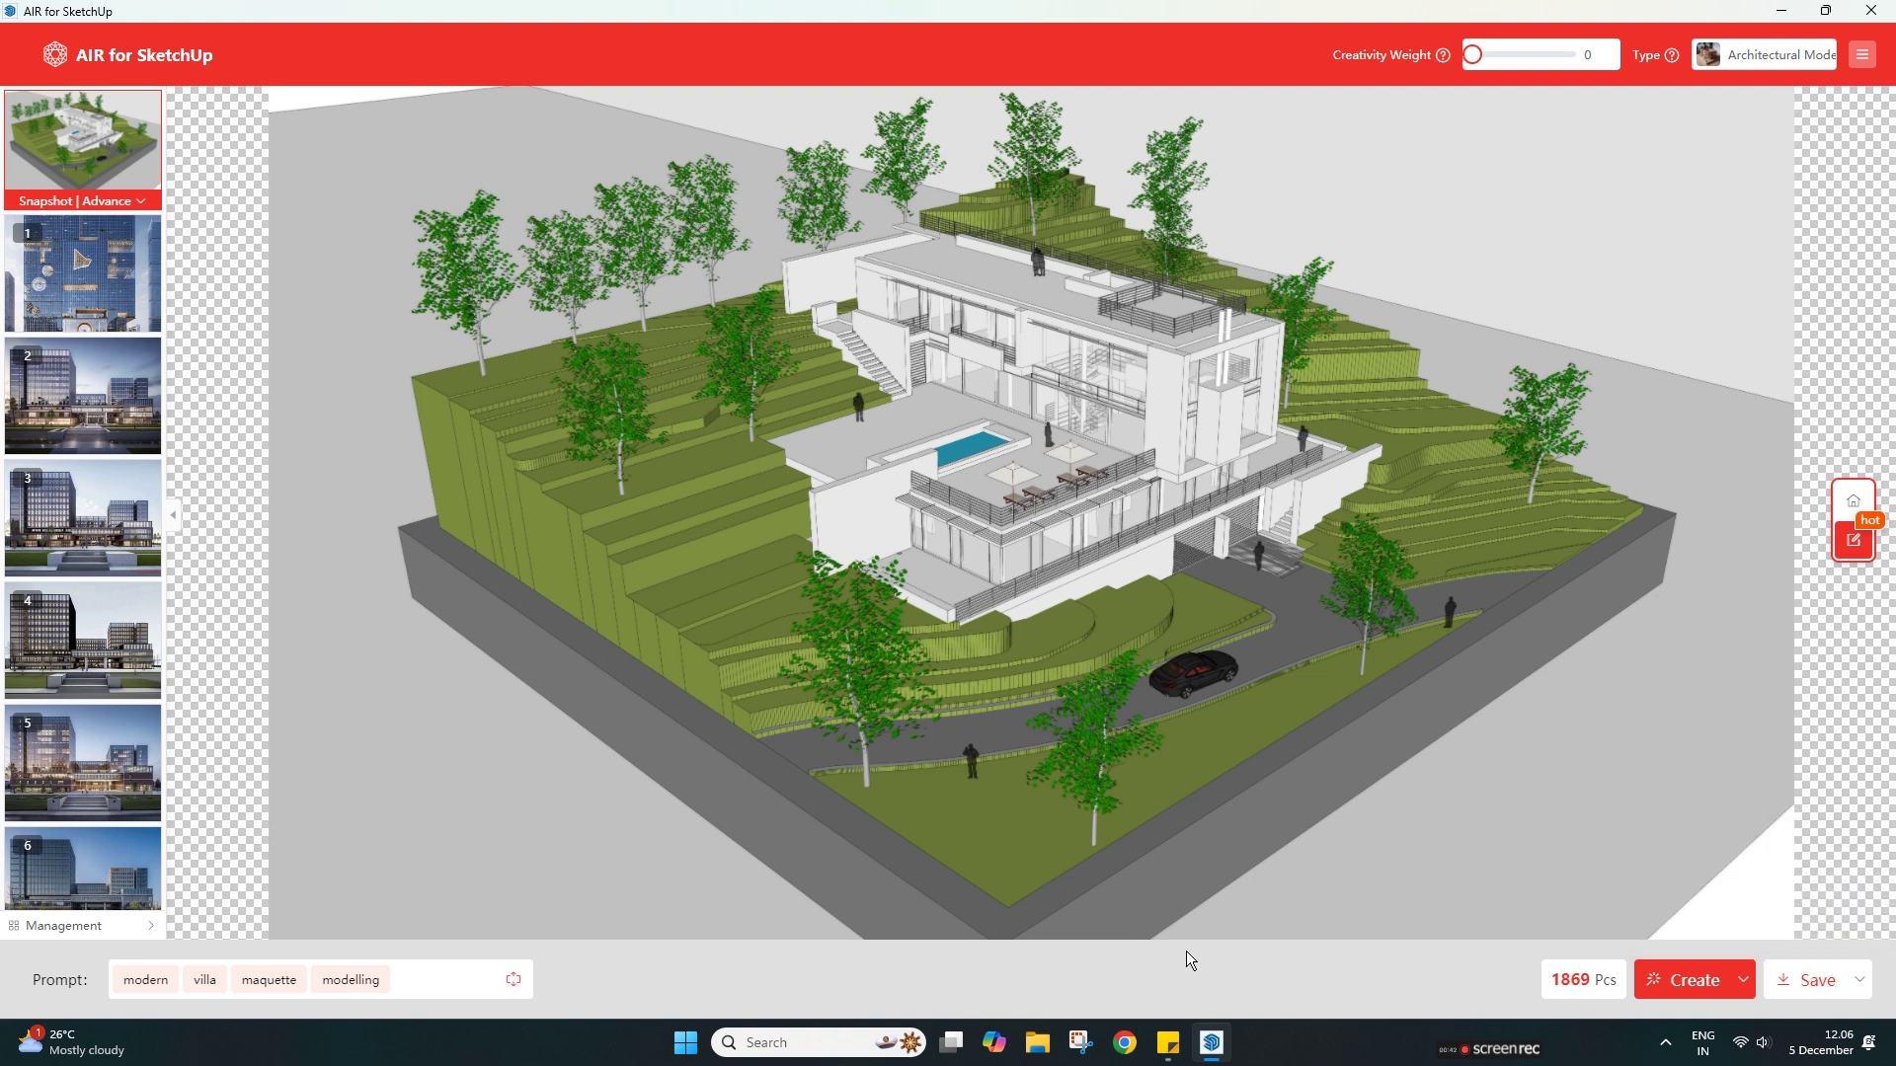
- Create the maquette render, compare it with the model using the divider, and set export quality to UHD
{"action": "left_click", "coordinate": [1691, 980]}
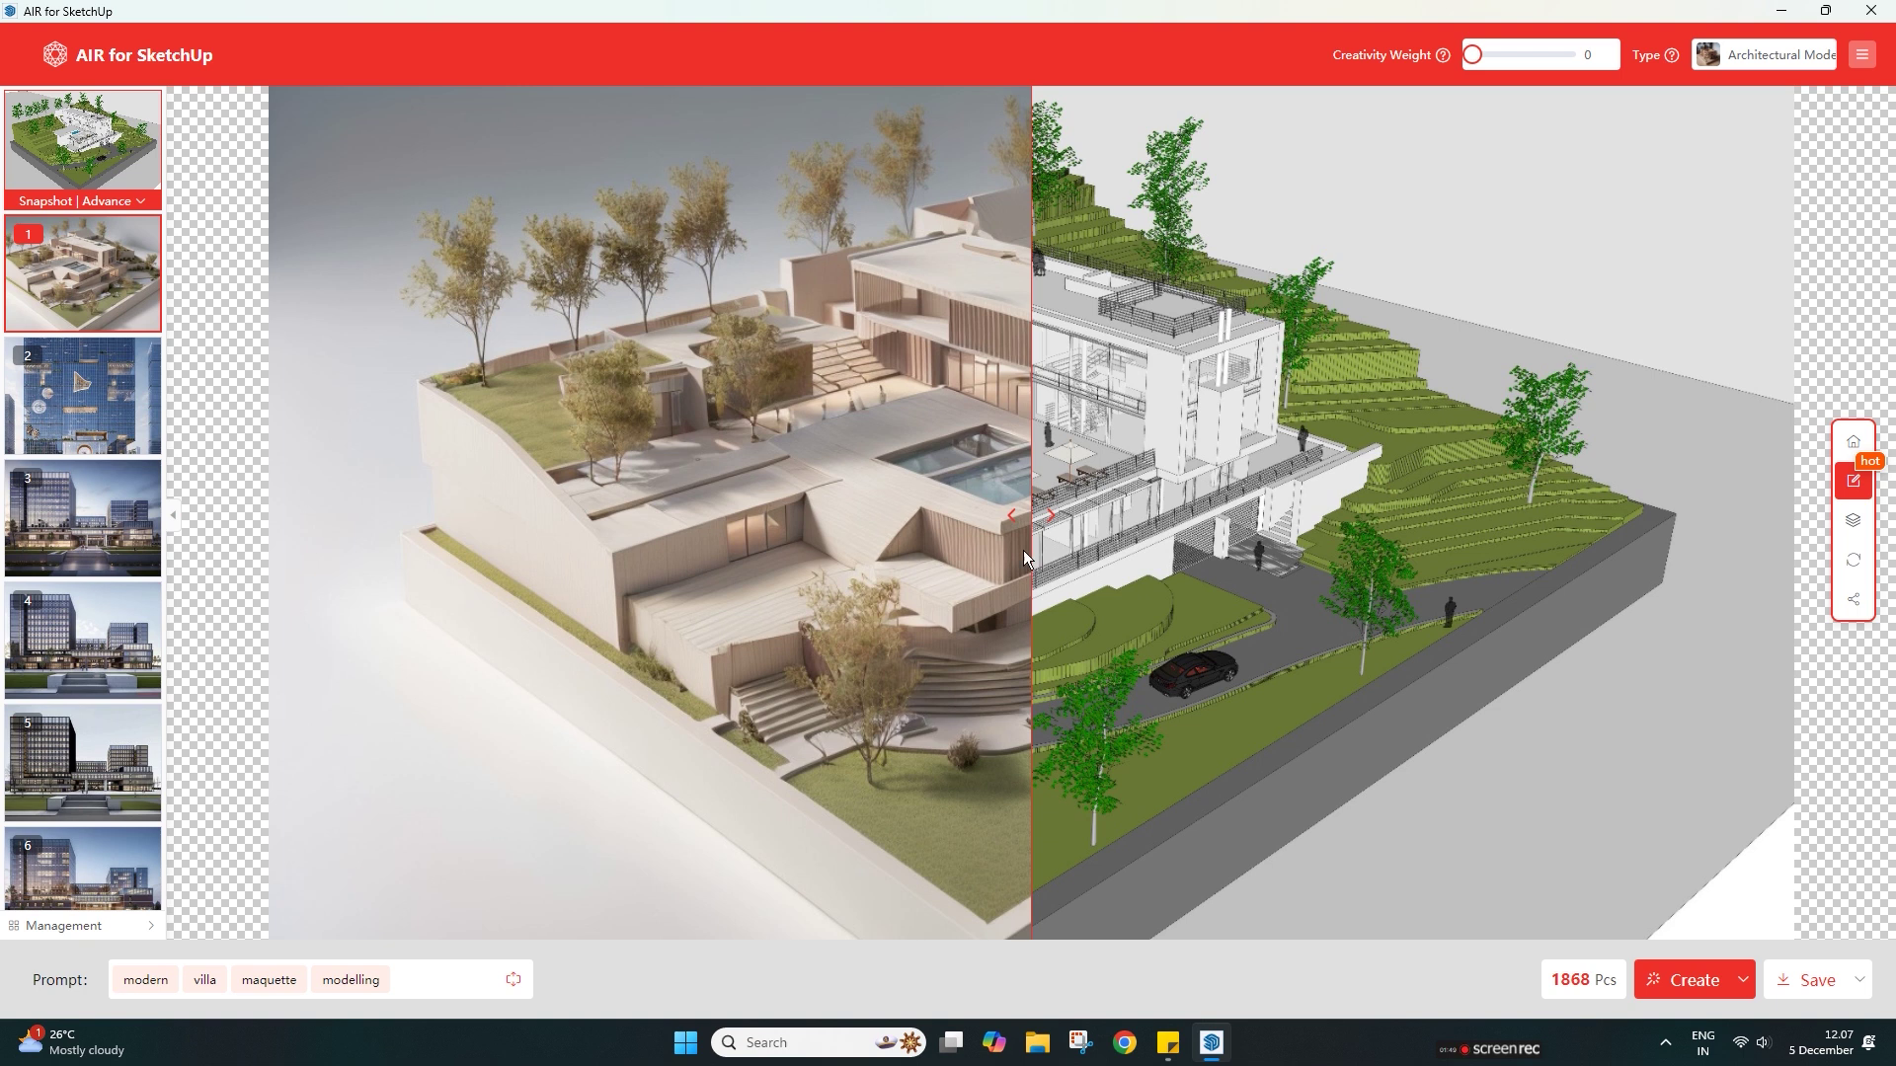
{"action": "mouse_move", "coordinate": [1023, 549]}
{"action": "left_mouse_down"}
{"action": "mouse_move", "coordinate": [1892, 542]}
{"action": "mouse_move", "coordinate": [276, 583]}
{"action": "mouse_move", "coordinate": [529, 613]}
{"action": "mouse_move", "coordinate": [1424, 648]}
{"action": "mouse_move", "coordinate": [1805, 605]}
{"action": "left_mouse_up"}
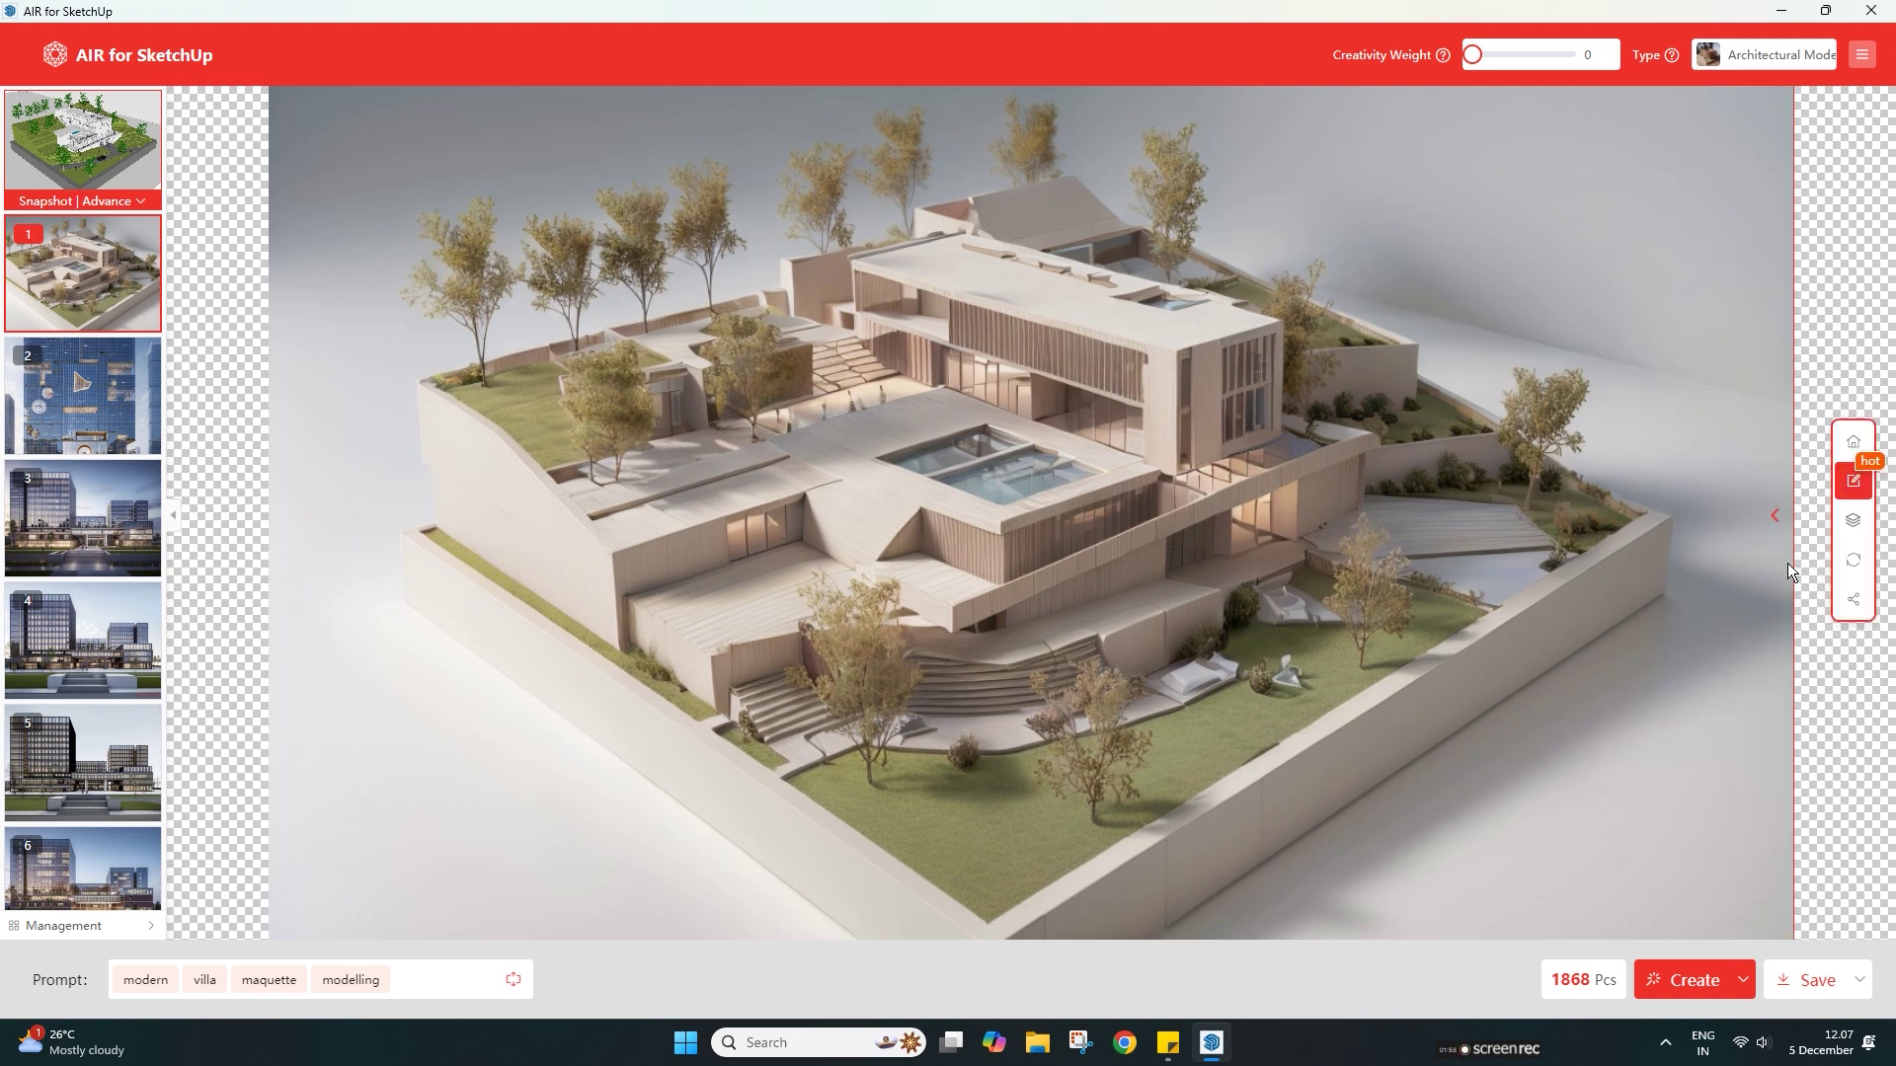
{"action": "mouse_move", "coordinate": [1584, 525]}
{"action": "left_mouse_down"}
{"action": "mouse_move", "coordinate": [578, 556]}
{"action": "mouse_move", "coordinate": [263, 521]}
{"action": "mouse_move", "coordinate": [790, 478]}
{"action": "mouse_move", "coordinate": [1807, 484]}
{"action": "left_mouse_up"}
{"action": "left_click", "coordinate": [1862, 981]}
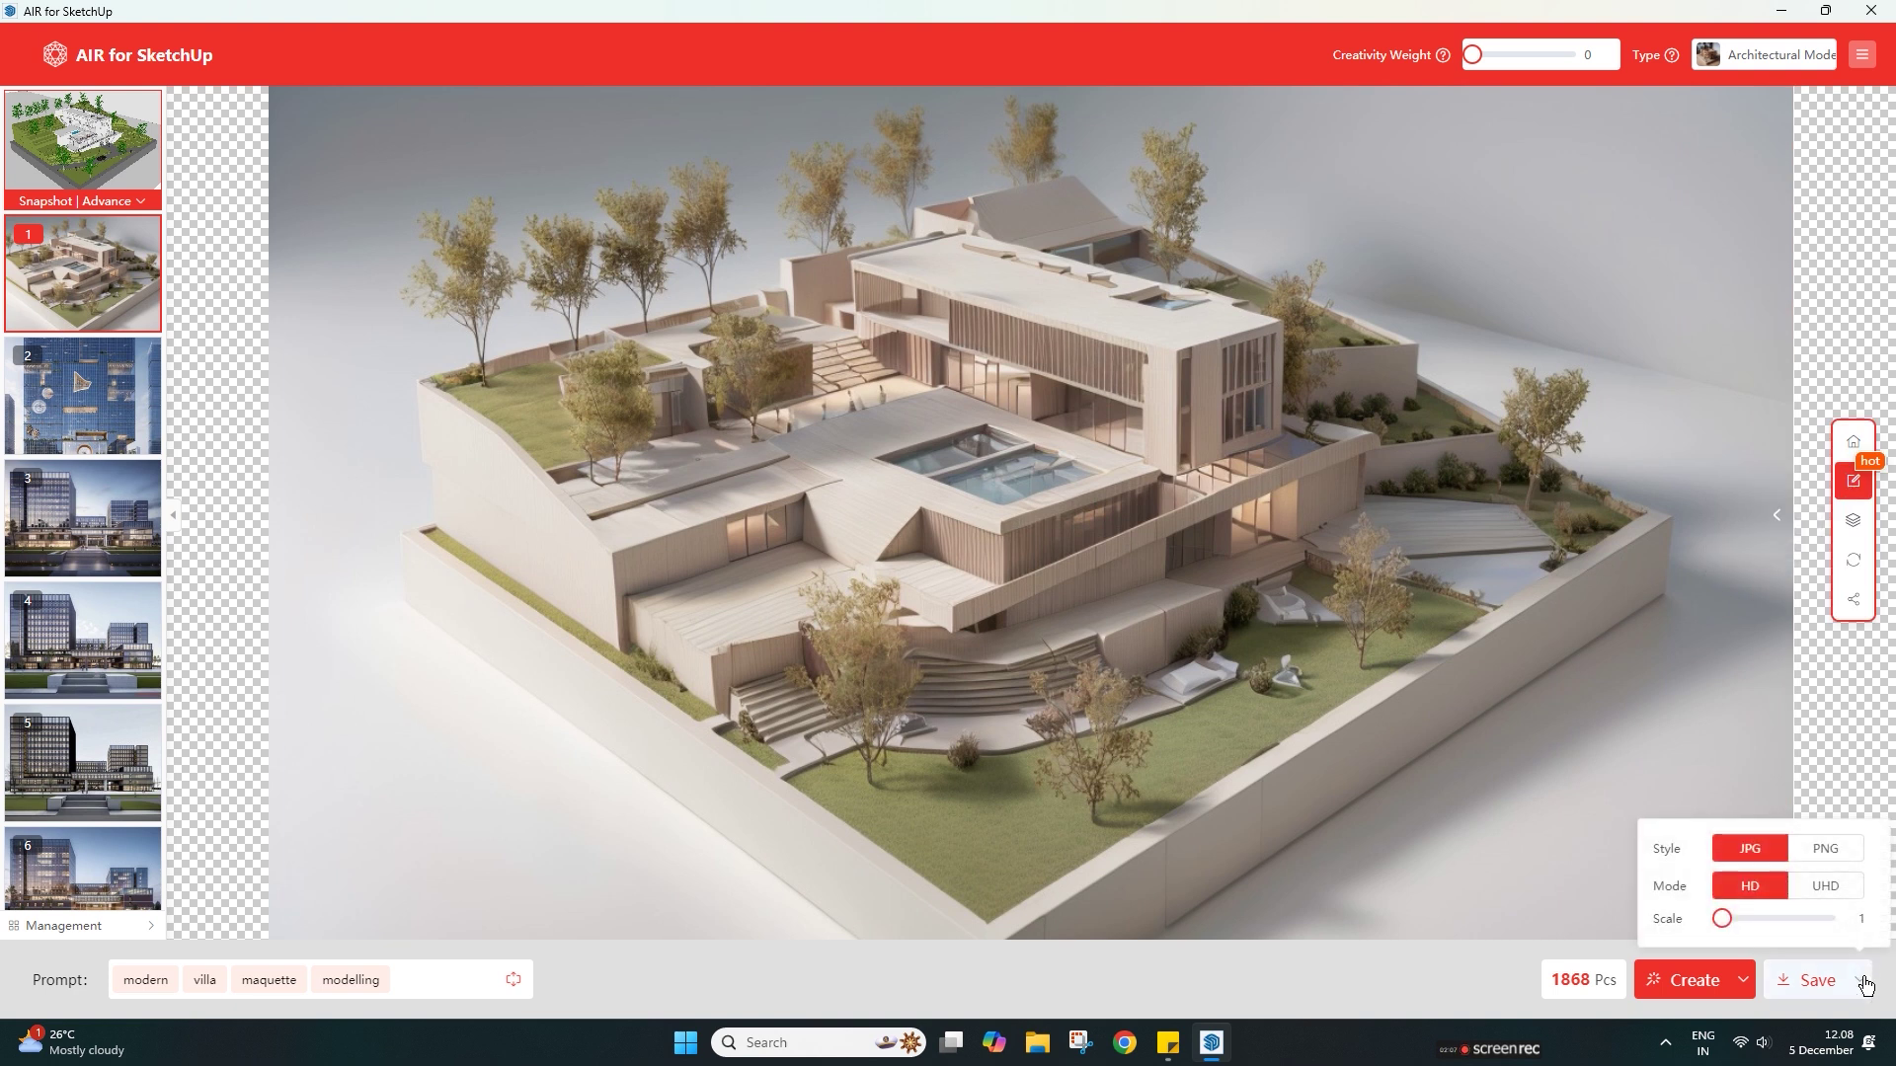
{"action": "left_click", "coordinate": [1831, 893]}
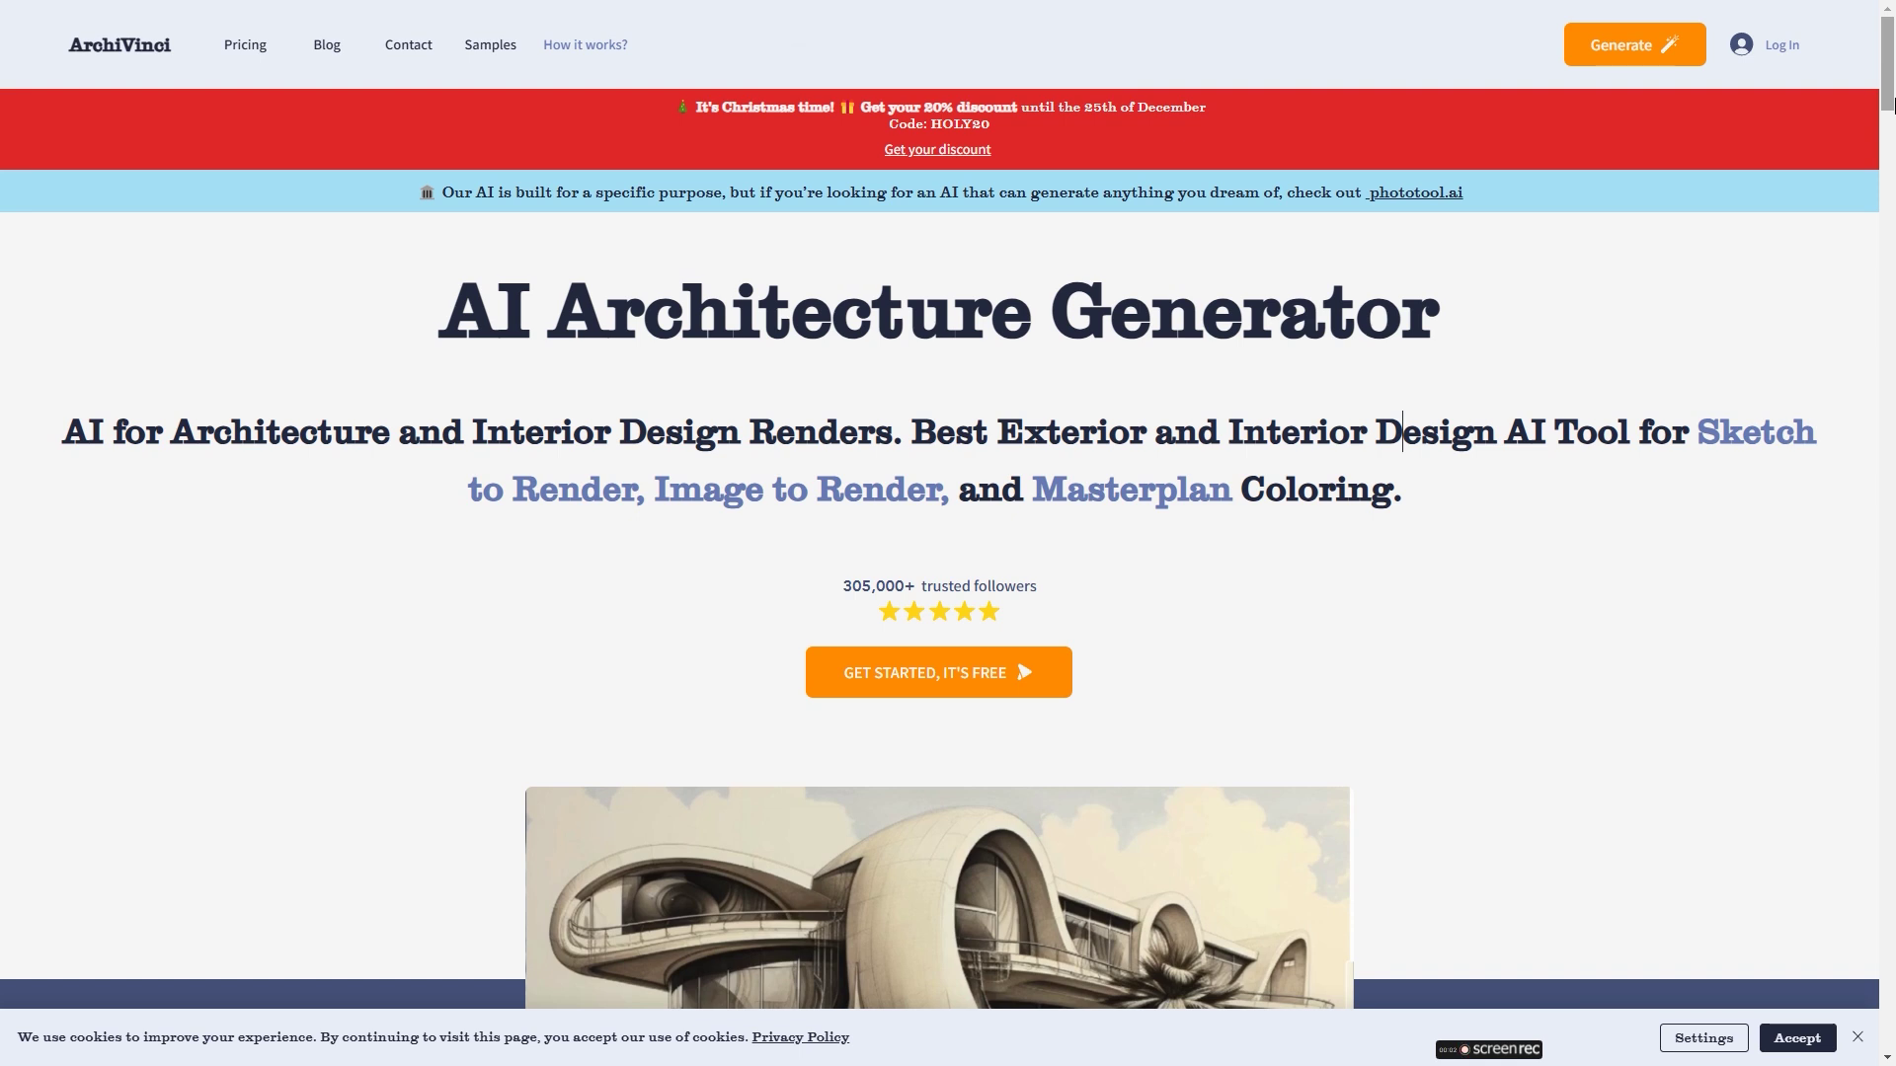
- Log in, switch to Style match at Similar level, and add Refs.jpg with HIGH style impact
{"action": "scroll", "coordinate": [1892, 104], "scroll_direction": "down", "scroll_amount": 2}
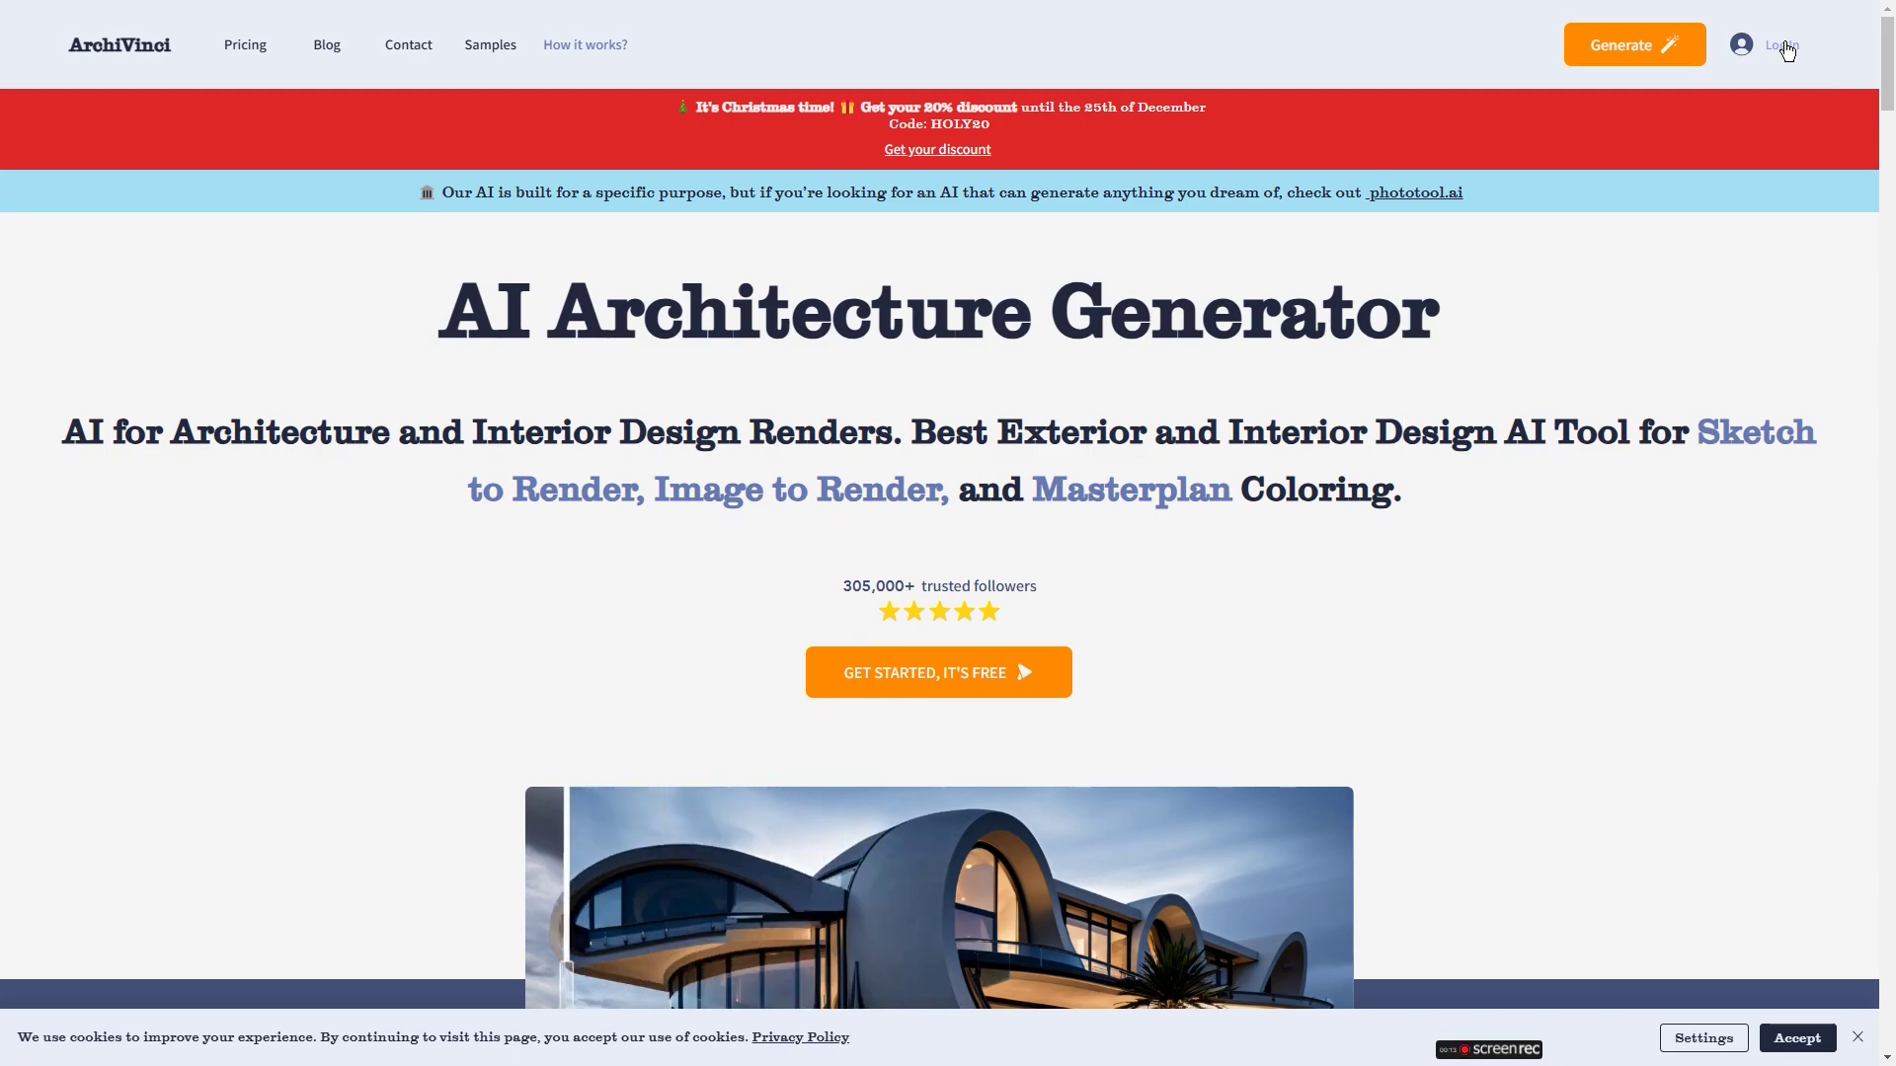
{"action": "left_click", "coordinate": [1782, 46]}
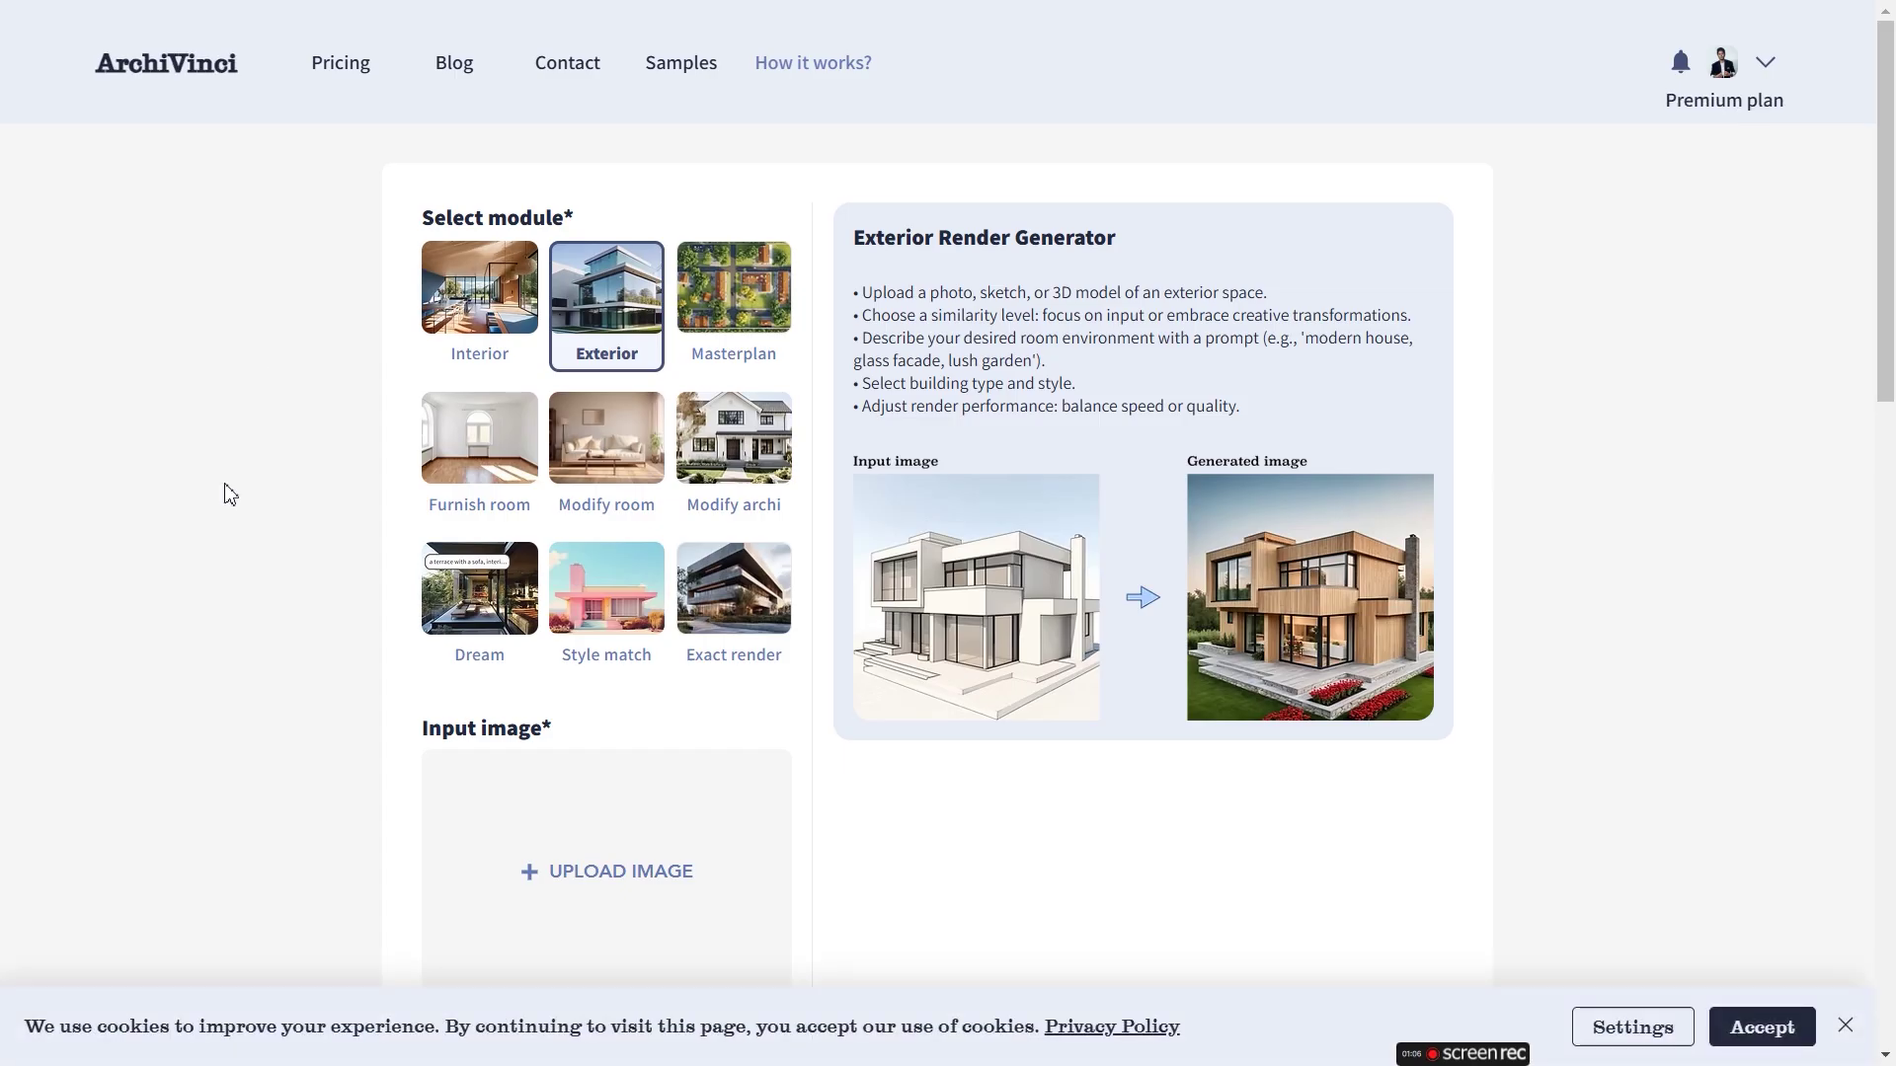
{"action": "left_click", "coordinate": [633, 609]}
{"action": "scroll", "coordinate": [594, 736], "scroll_direction": "down", "scroll_amount": 1}
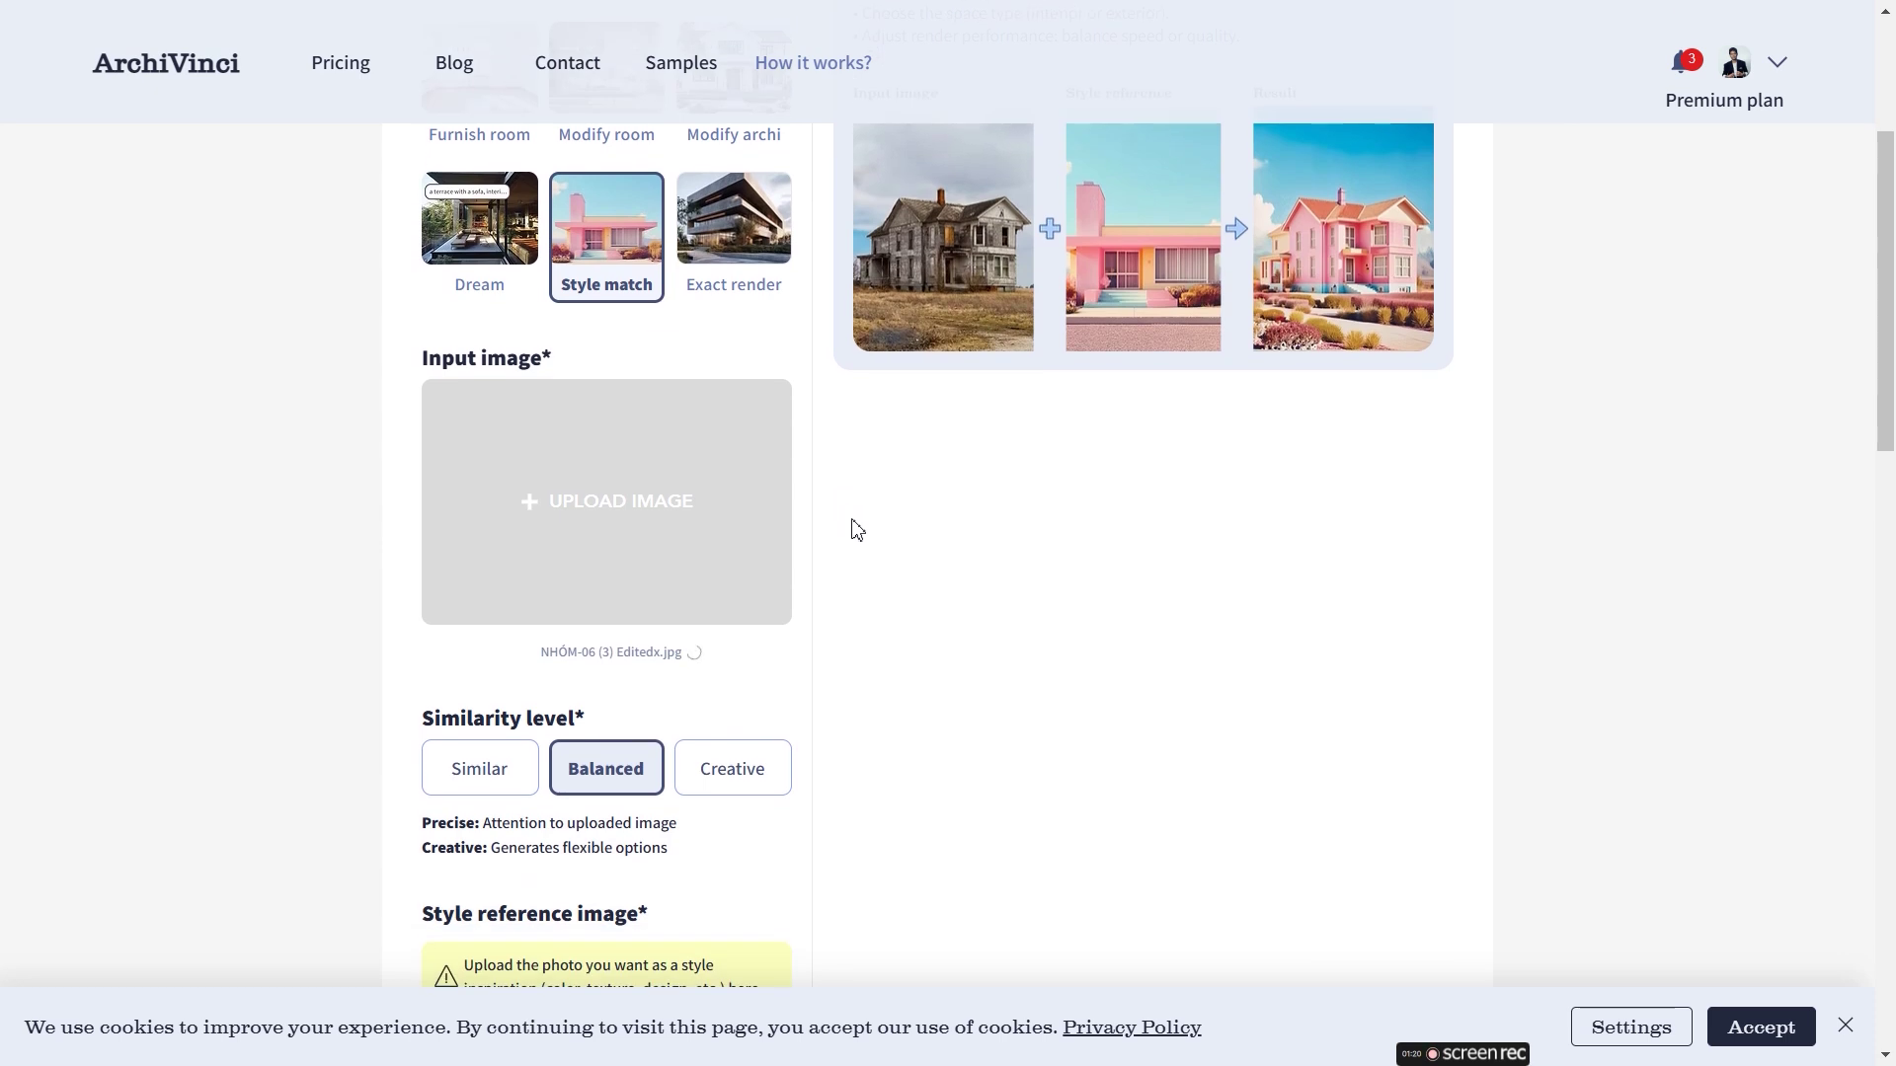
{"action": "scroll", "coordinate": [851, 530], "scroll_direction": "down", "scroll_amount": 3}
{"action": "scroll", "coordinate": [850, 530], "scroll_direction": "up", "scroll_amount": 1}
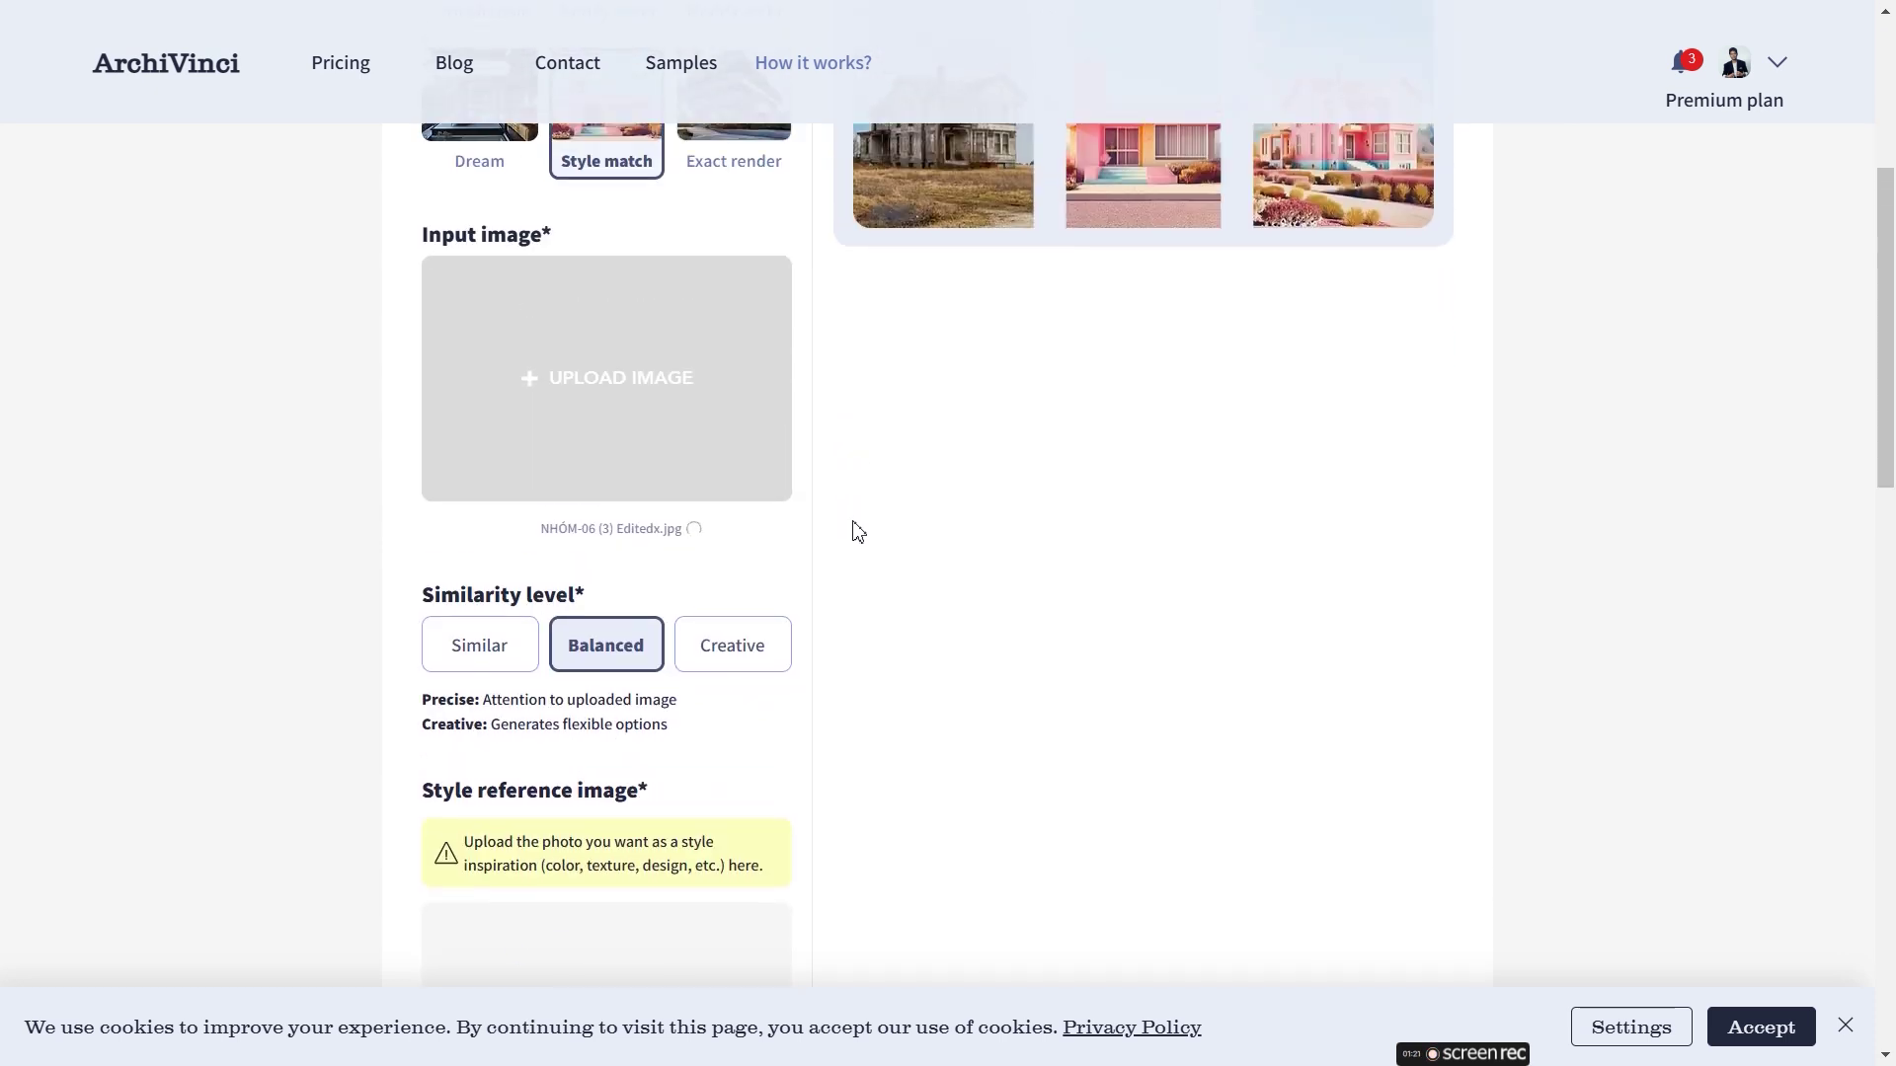
{"action": "left_click", "coordinate": [491, 635]}
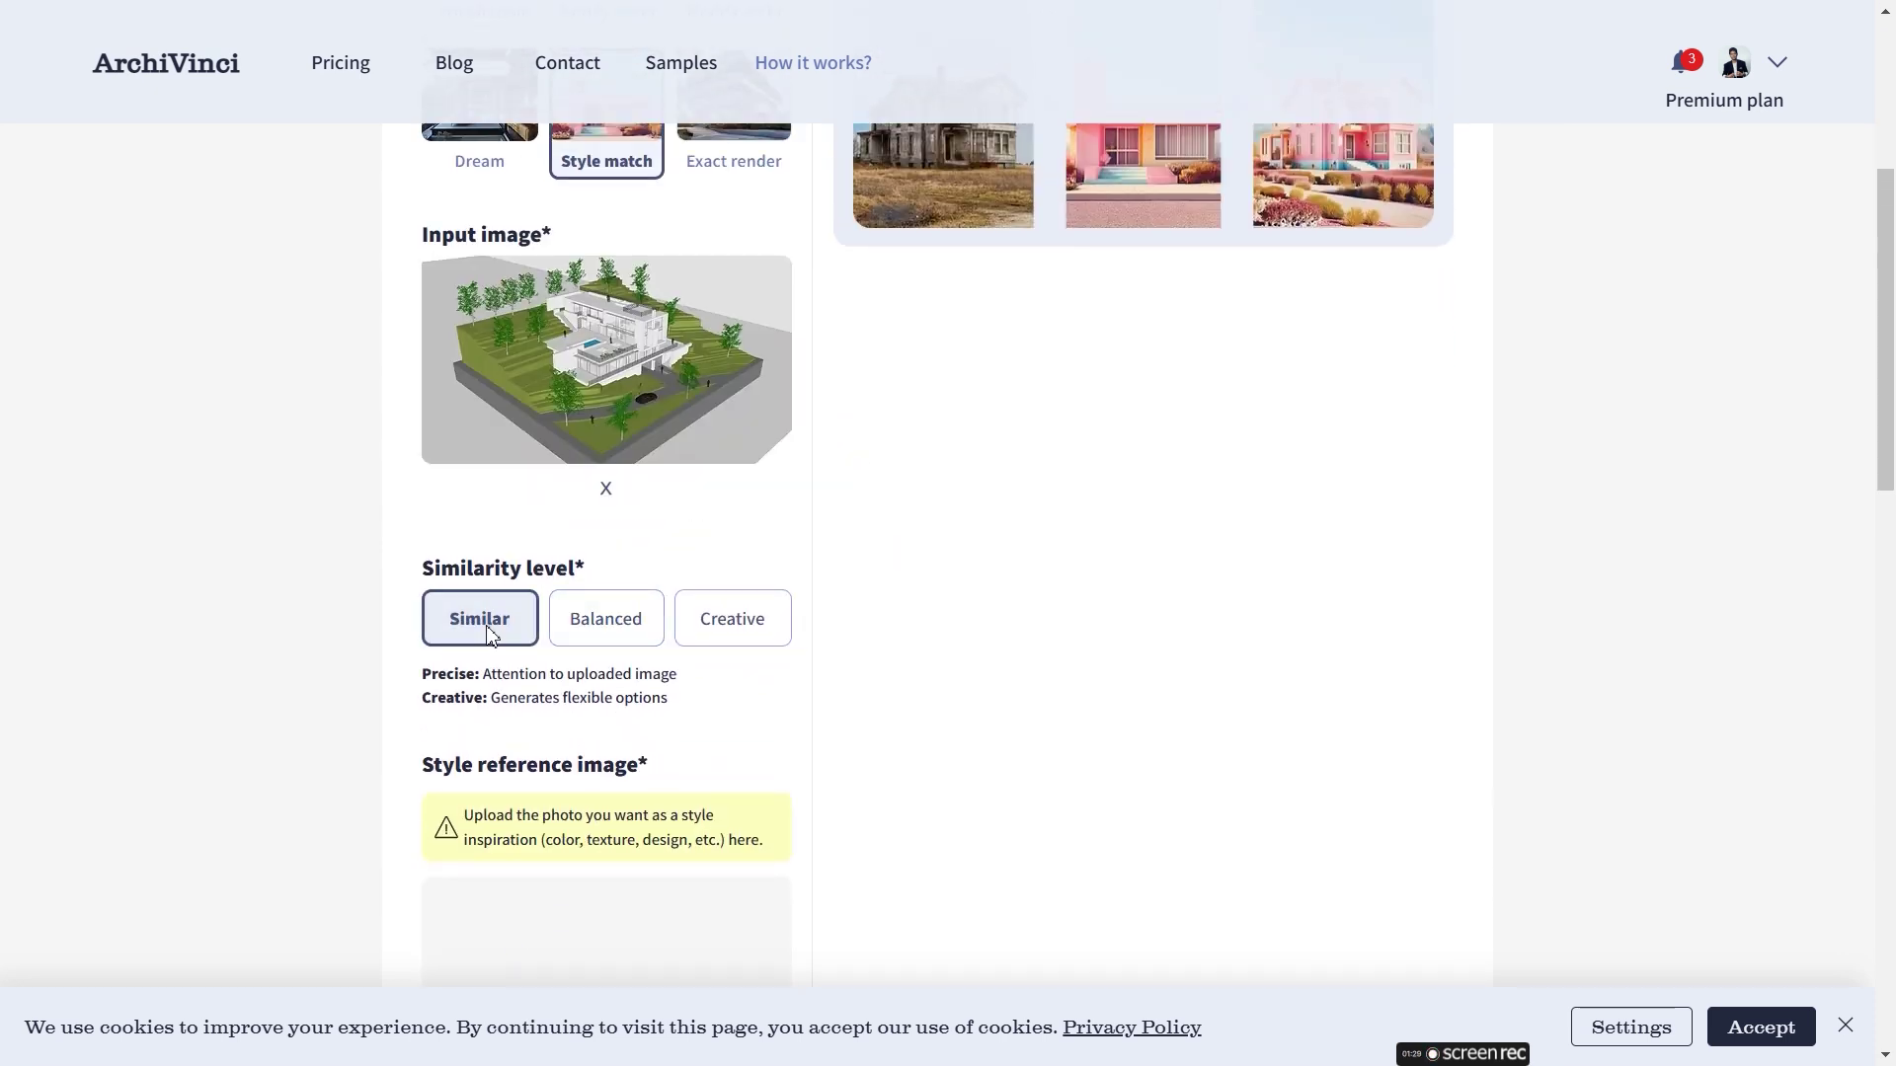
{"action": "scroll", "coordinate": [316, 614], "scroll_direction": "down", "scroll_amount": 5}
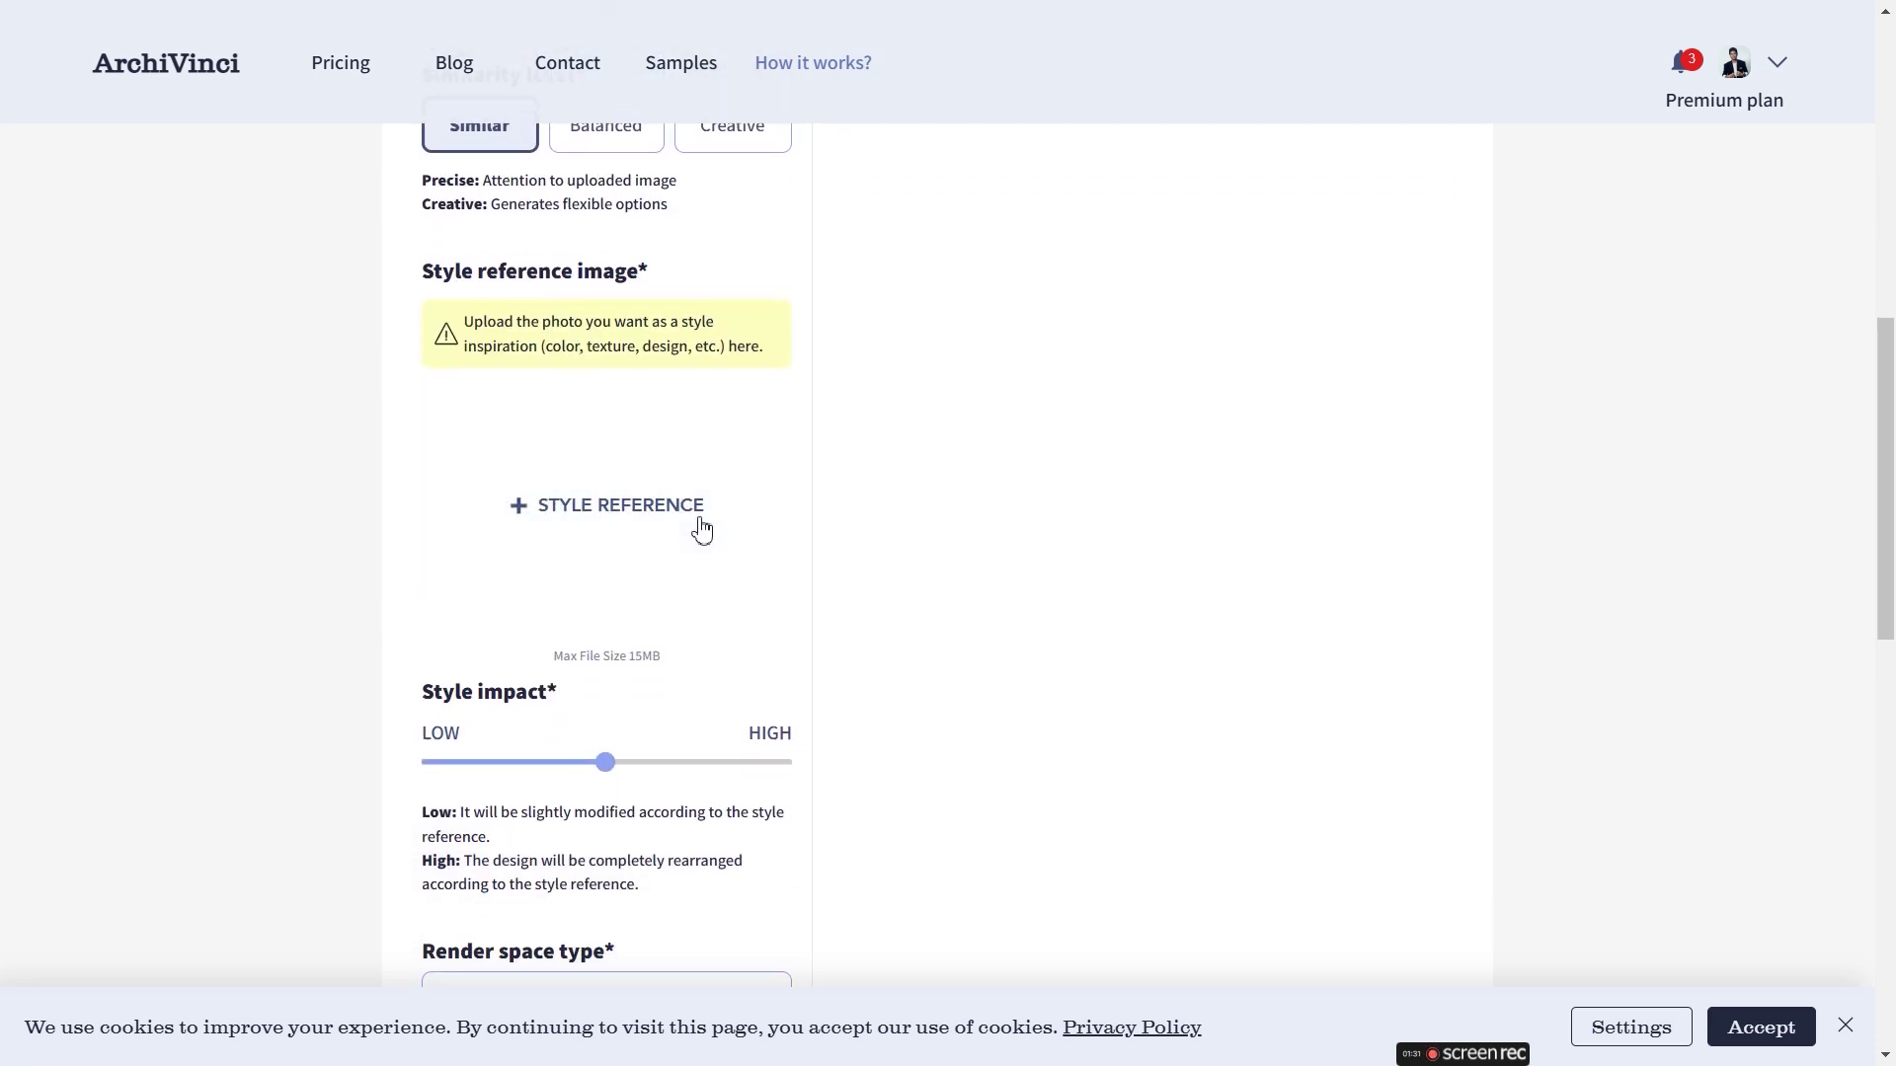
{"action": "left_click", "coordinate": [703, 529]}
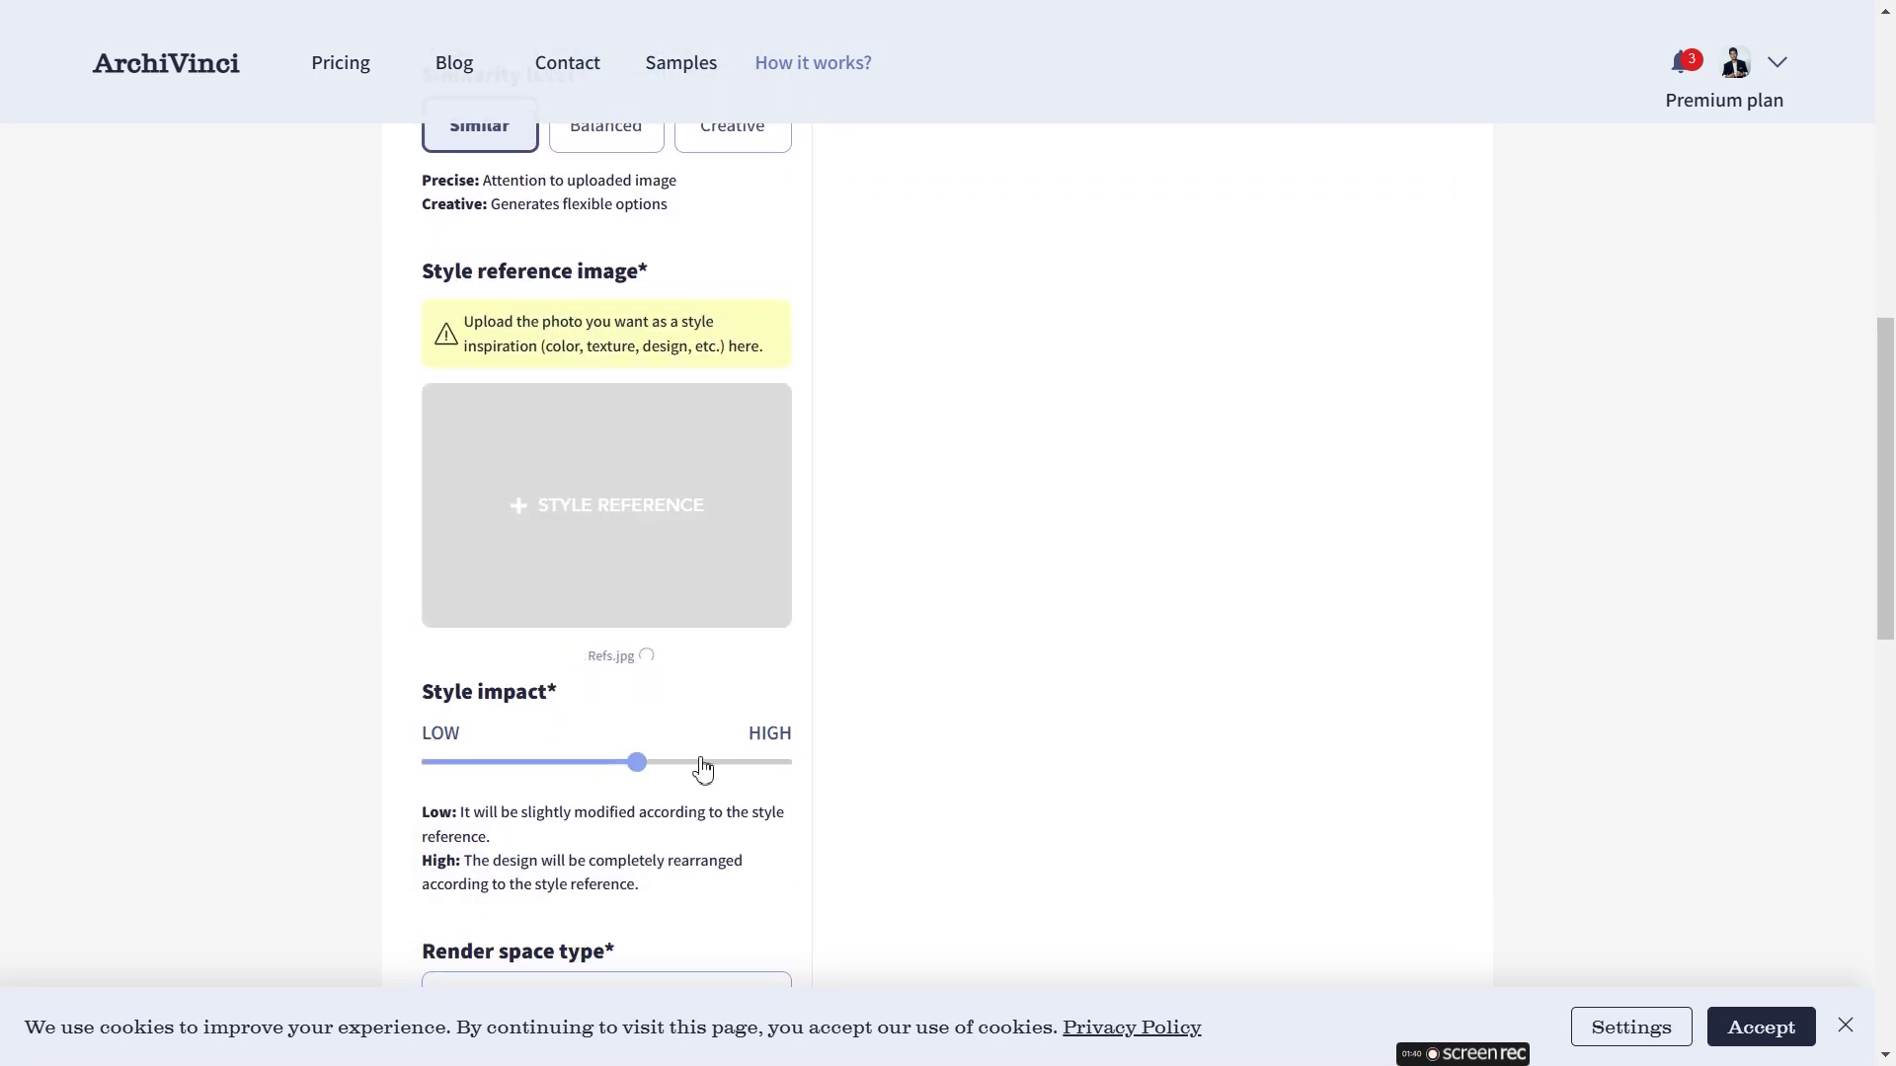
{"action": "left_click_drag", "start_coordinate": [703, 768], "coordinate": [781, 770]}
- Set the render space type to Exterior, Residential House
{"action": "scroll", "coordinate": [874, 696], "scroll_direction": "down", "scroll_amount": 3}
{"action": "left_click", "coordinate": [760, 660]}
{"action": "left_click", "coordinate": [762, 711]}
{"action": "scroll", "coordinate": [740, 592], "scroll_direction": "down", "scroll_amount": 2}
{"action": "left_click", "coordinate": [734, 561]}
{"action": "scroll", "coordinate": [626, 720], "scroll_direction": "down", "scroll_amount": 3}
{"action": "scroll", "coordinate": [613, 741], "scroll_direction": "up", "scroll_amount": 3}
{"action": "left_click", "coordinate": [615, 608]}
- Enter the maquette prompt beginning 'modern villa in style' and generate the render
{"action": "left_click", "coordinate": [617, 696]}
{"action": "scroll", "coordinate": [643, 593], "scroll_direction": "down", "scroll_amount": 3}
{"action": "type", "text": "modern villa in maquette physical model s"}
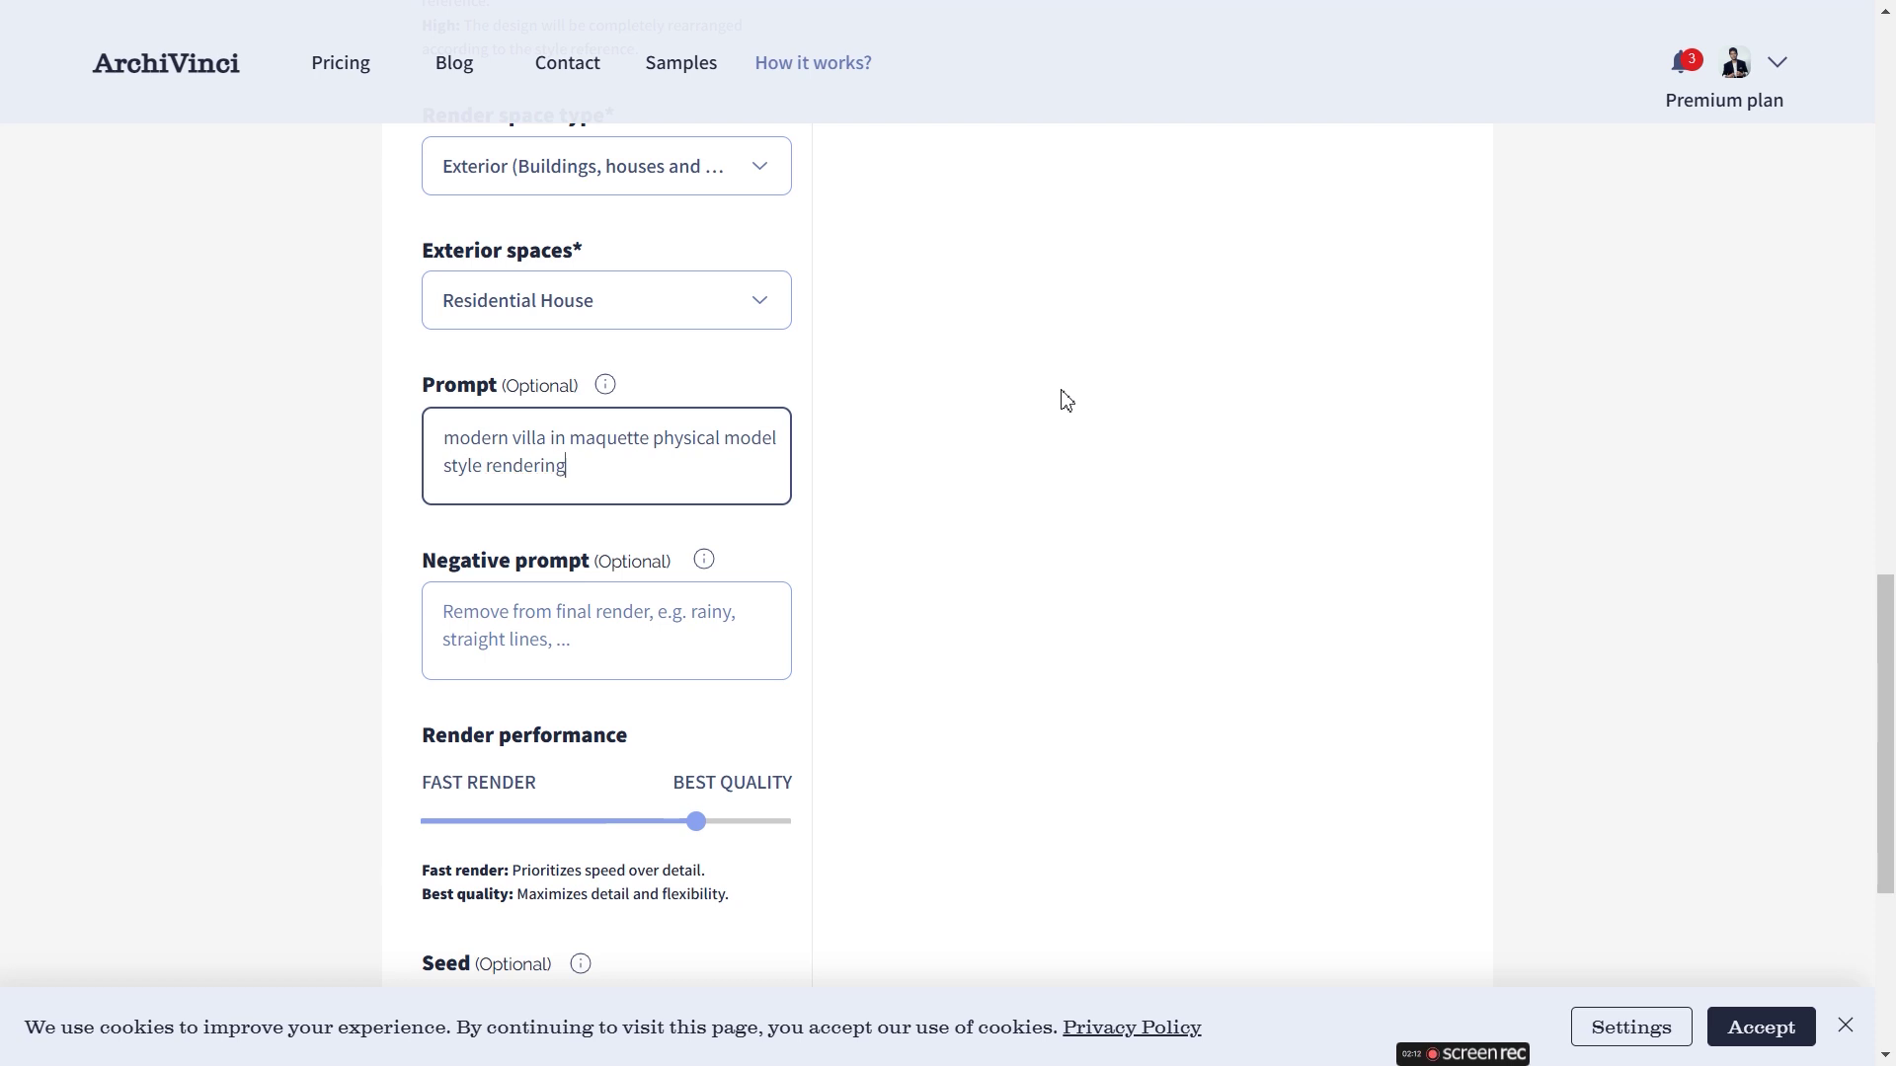
{"action": "type", "text": "tyle"}
{"action": "scroll", "coordinate": [1047, 414], "scroll_direction": "down", "scroll_amount": 3}
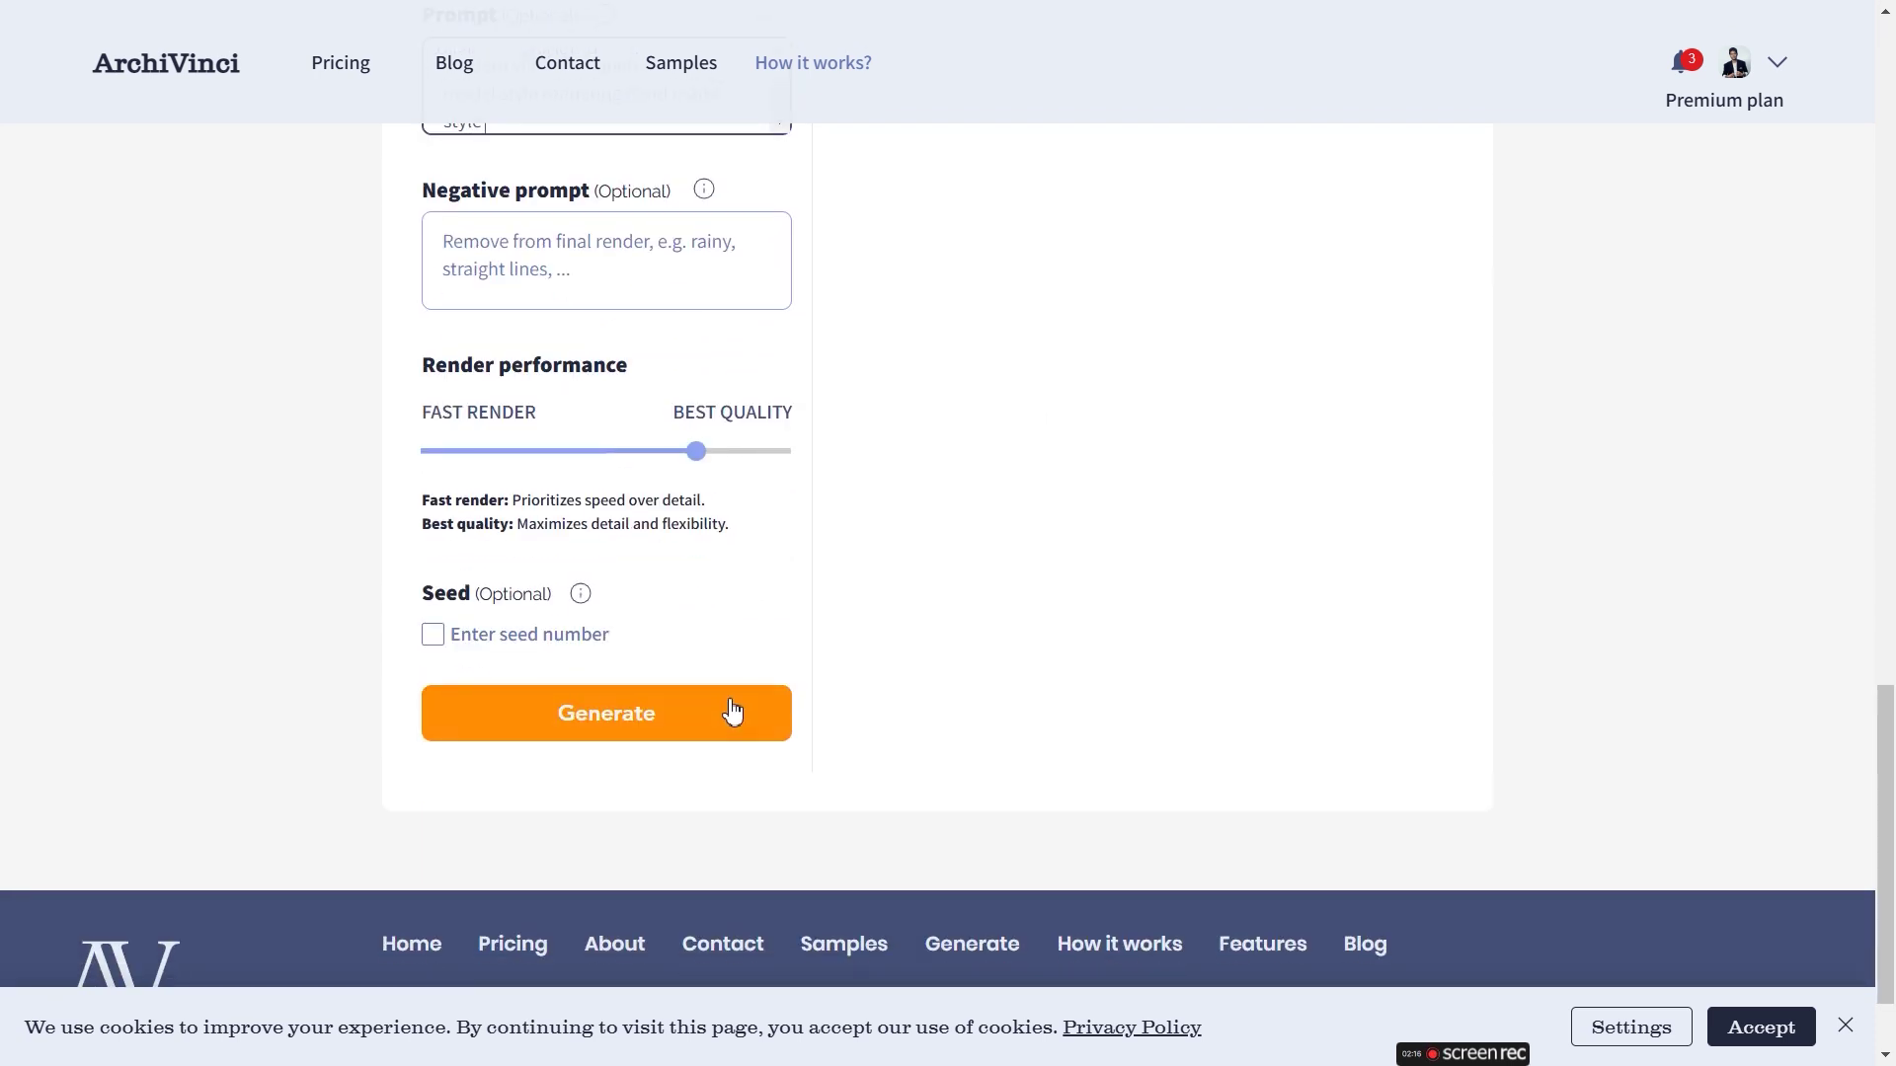
{"action": "left_click", "coordinate": [726, 732]}
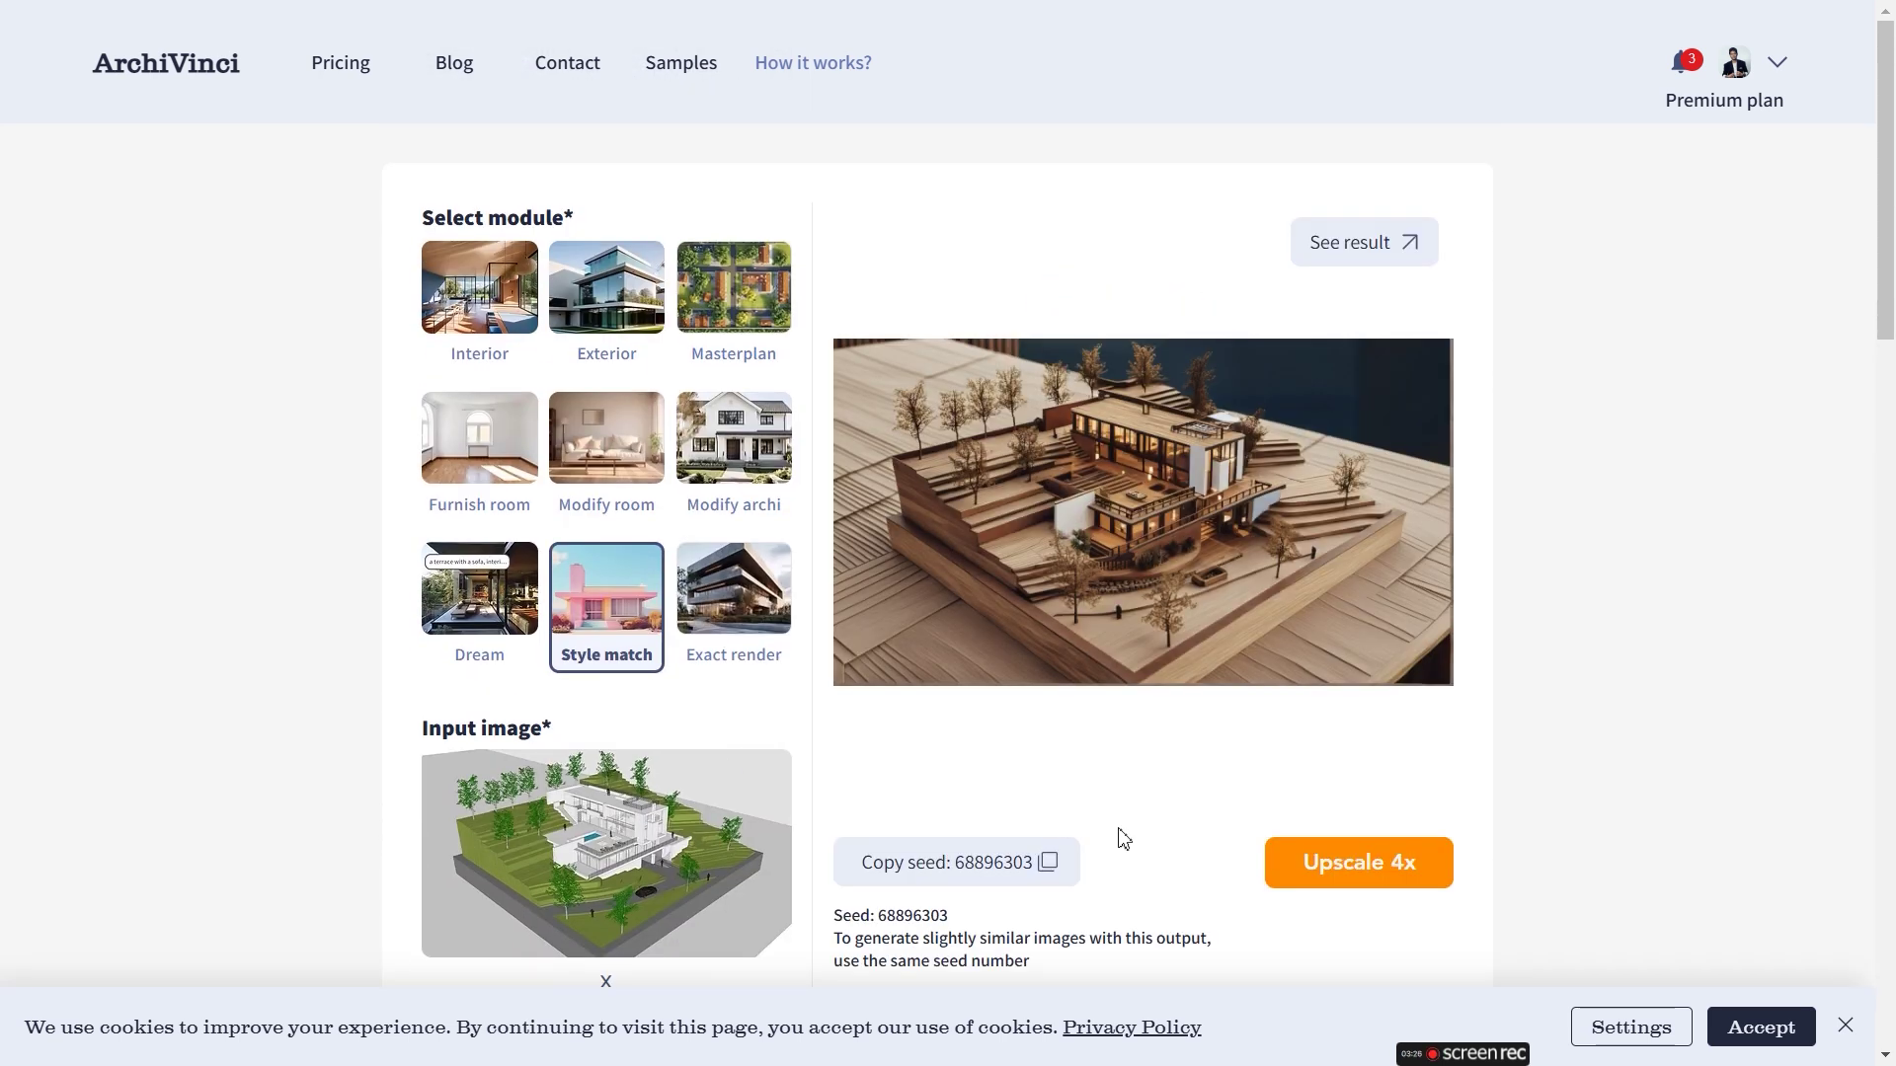
- Upscale the wooden maquette render 4x in ArchiVinci and view the upscaled image full-size
{"action": "left_click", "coordinate": [1379, 876]}
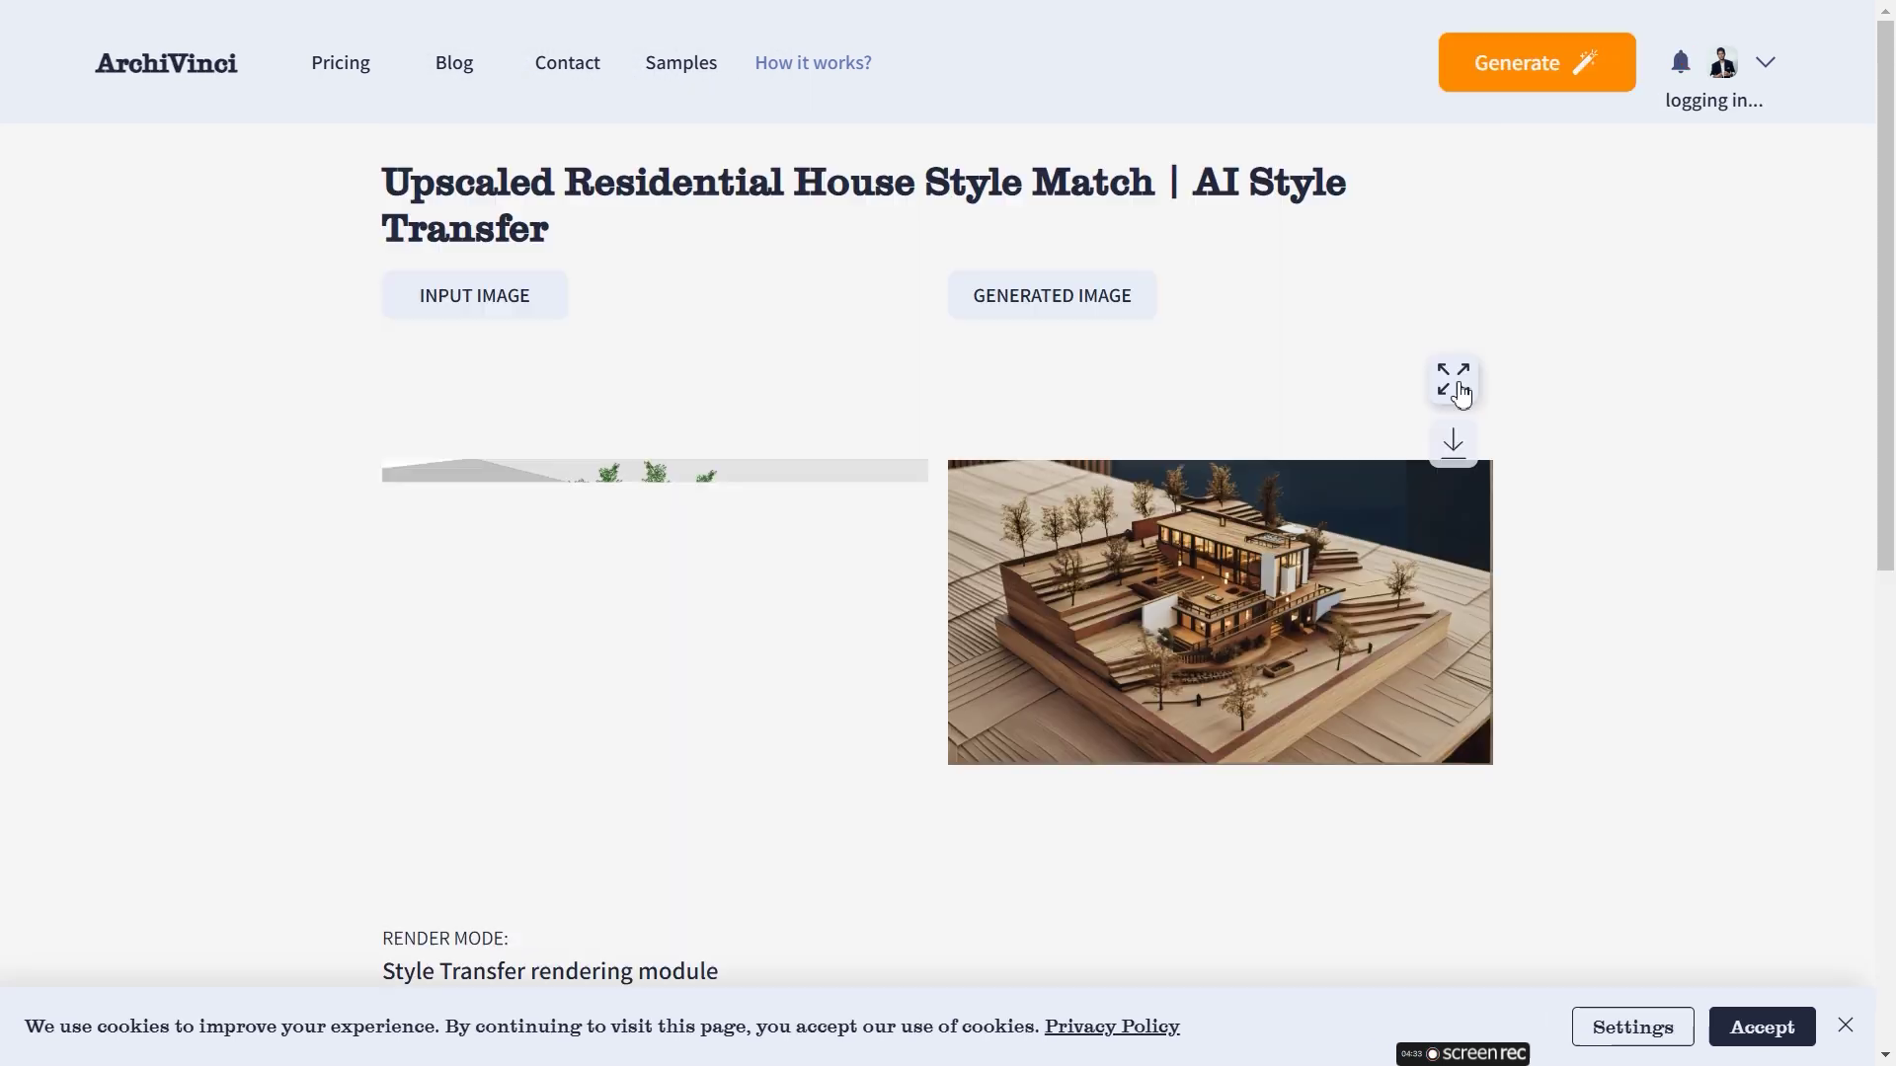
{"action": "left_click", "coordinate": [1457, 381]}
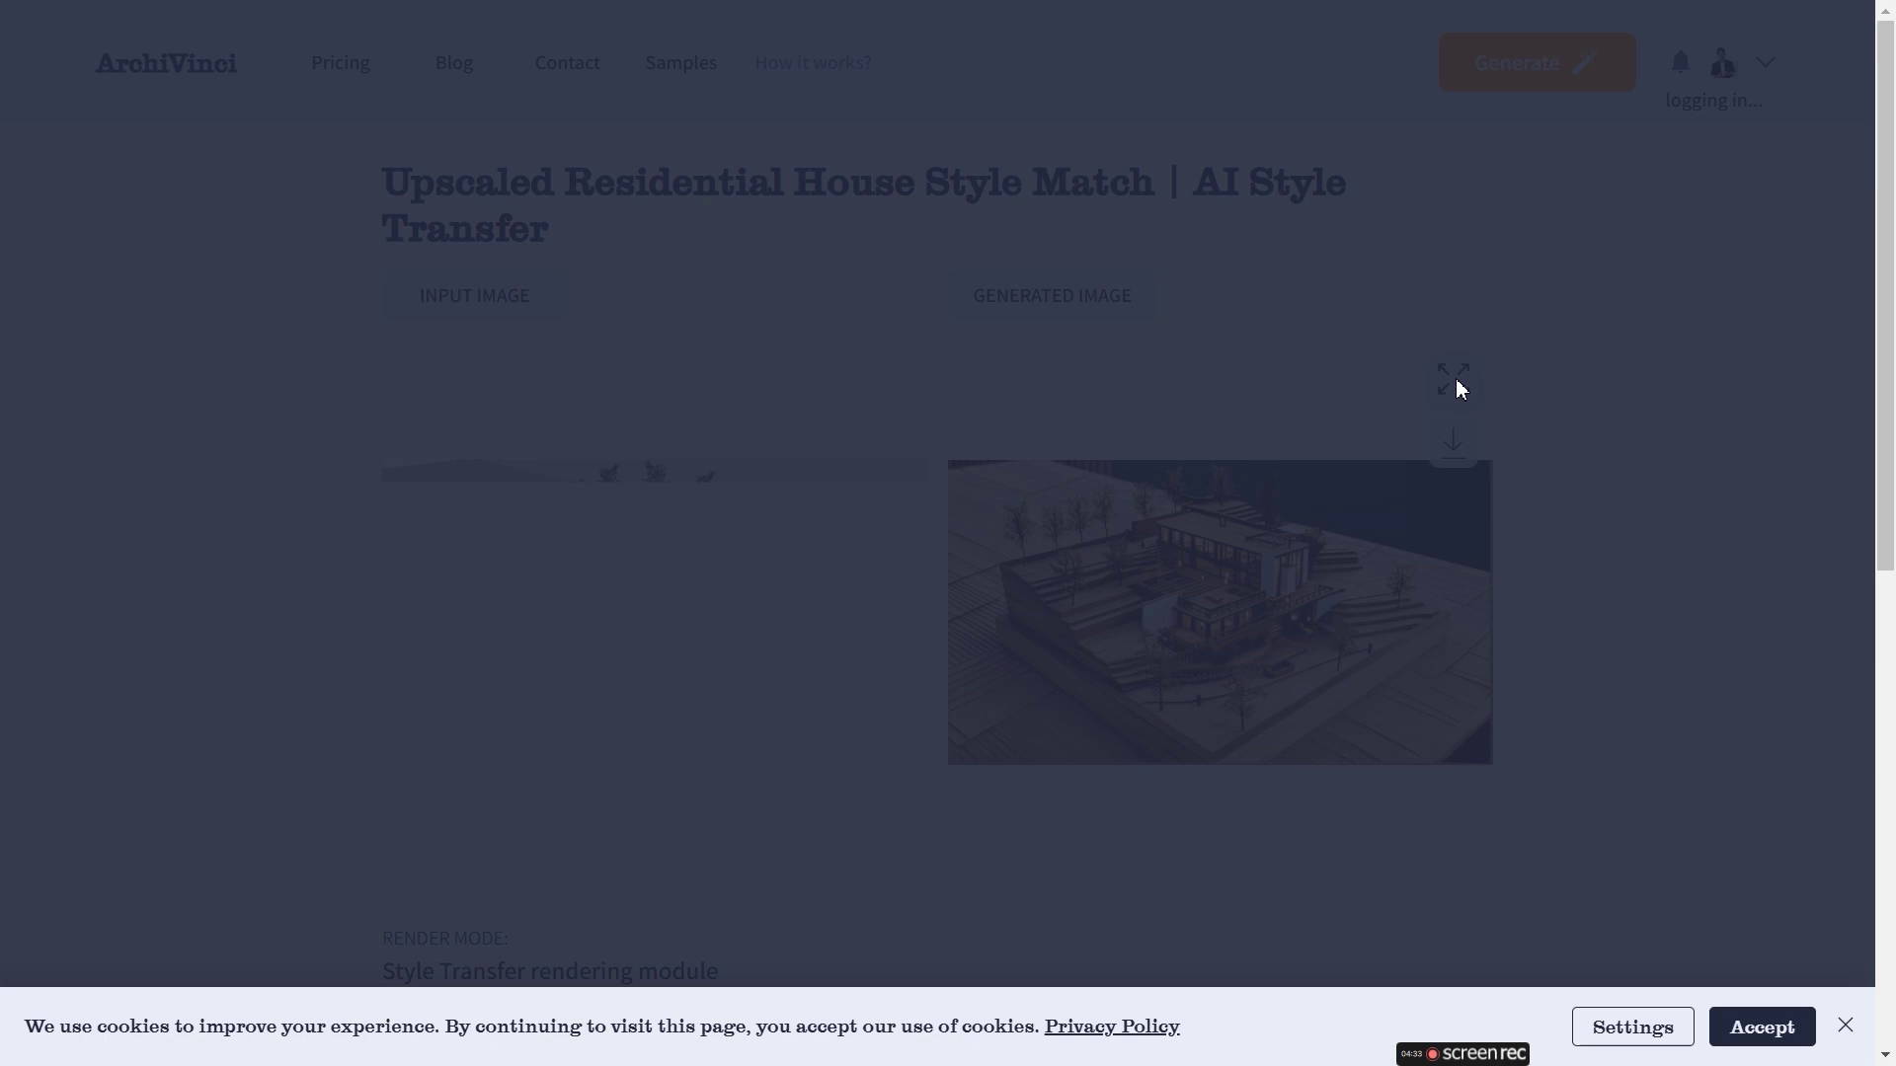